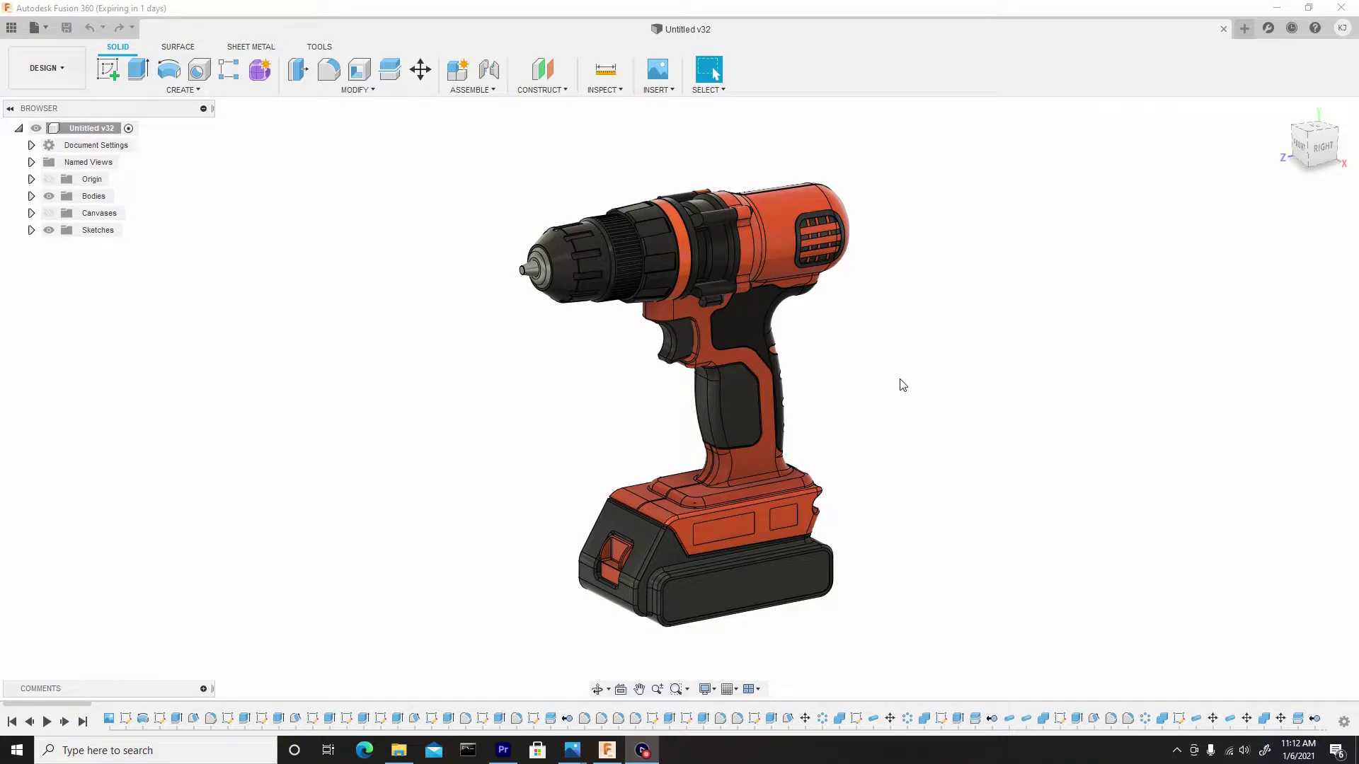
Orbit the drill model to a straight right-side view
middle_click_drag(903, 385, 867, 370, "shift")
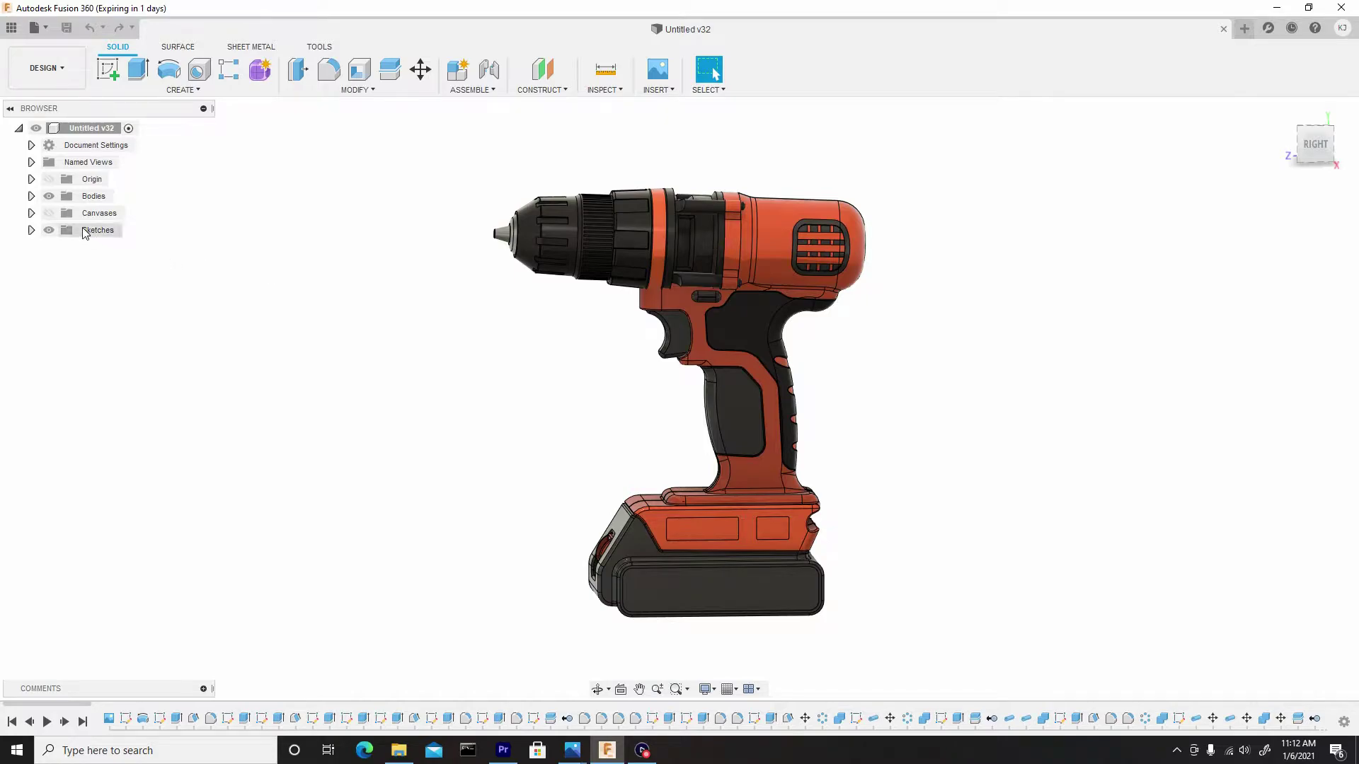
left_click(50, 213)
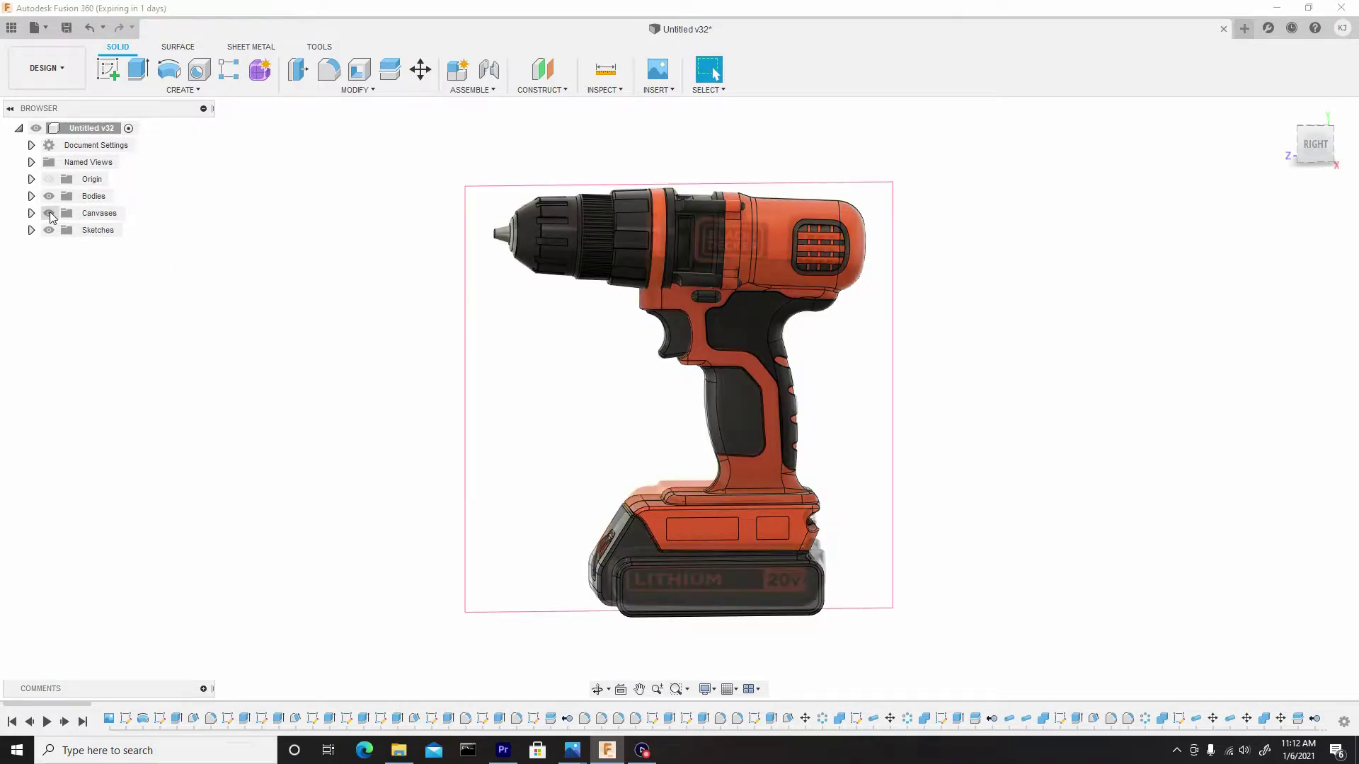
left_click(49, 197)
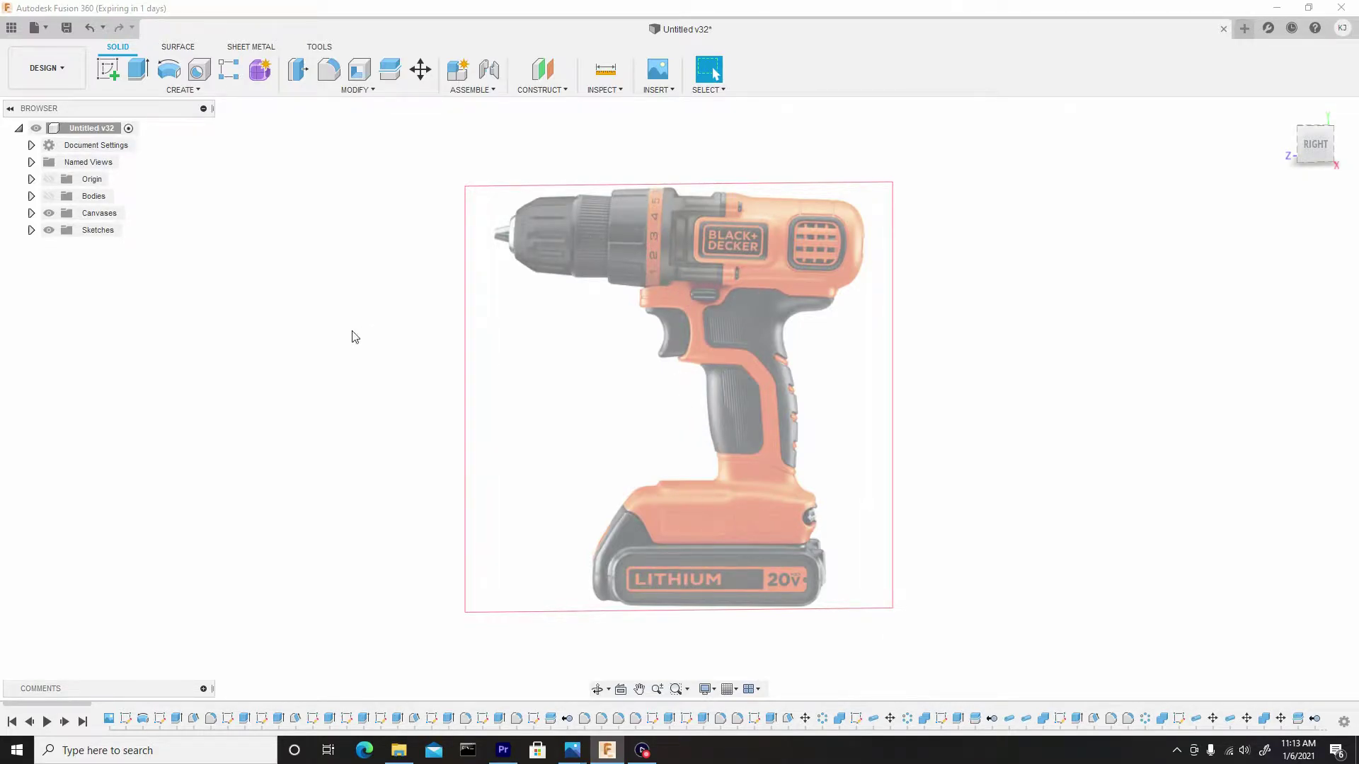
left_click(48, 213)
left_click(49, 196)
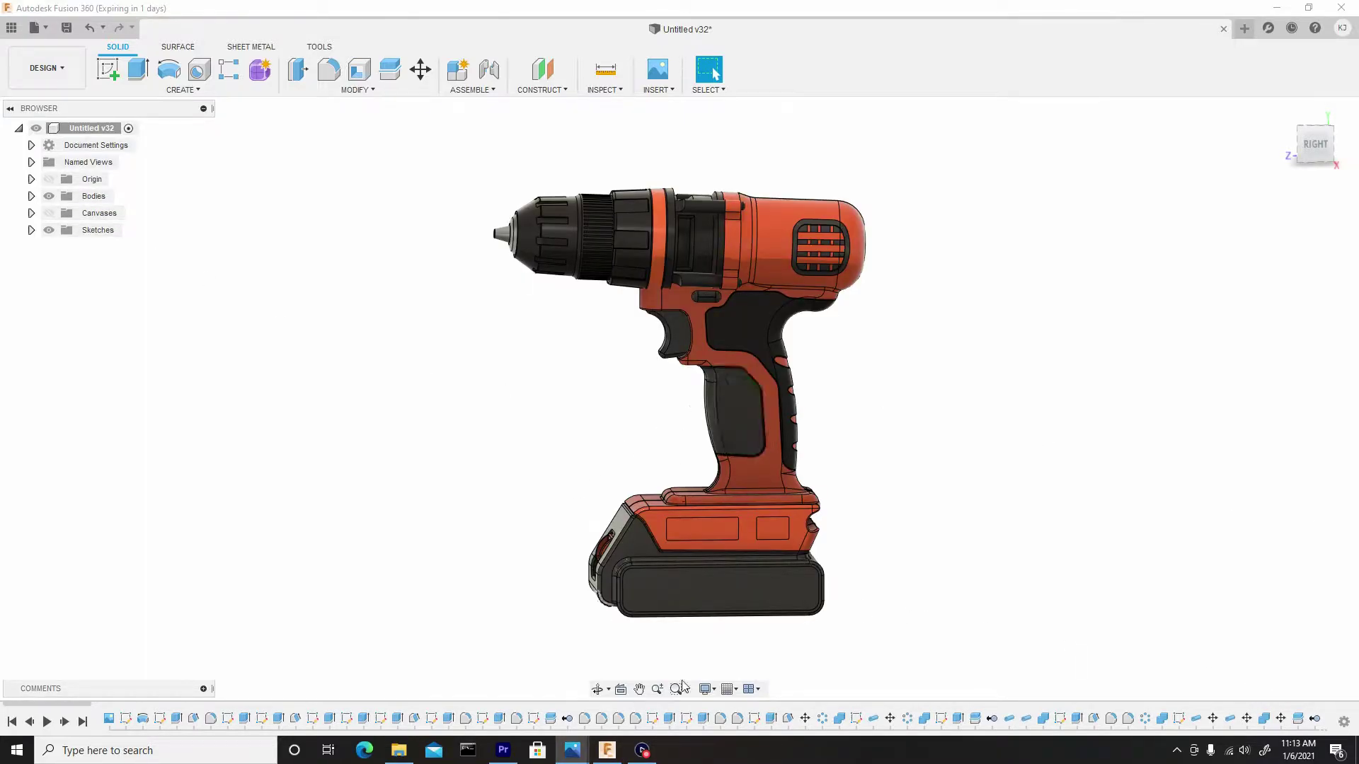
Select the battery's lower front face
scroll(746, 634, "up", 5)
middle_click_drag(746, 634, 746, 628, "shift")
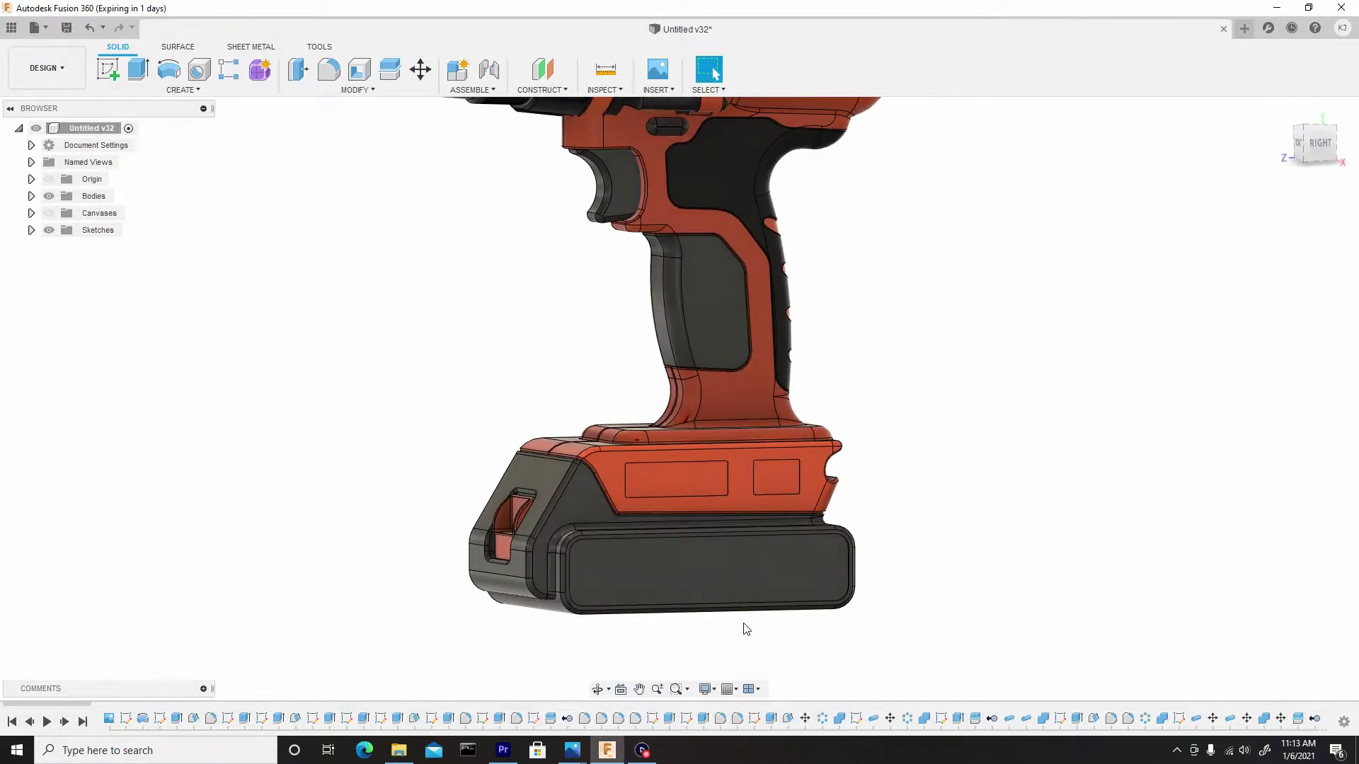
scroll(745, 628, "down", 3)
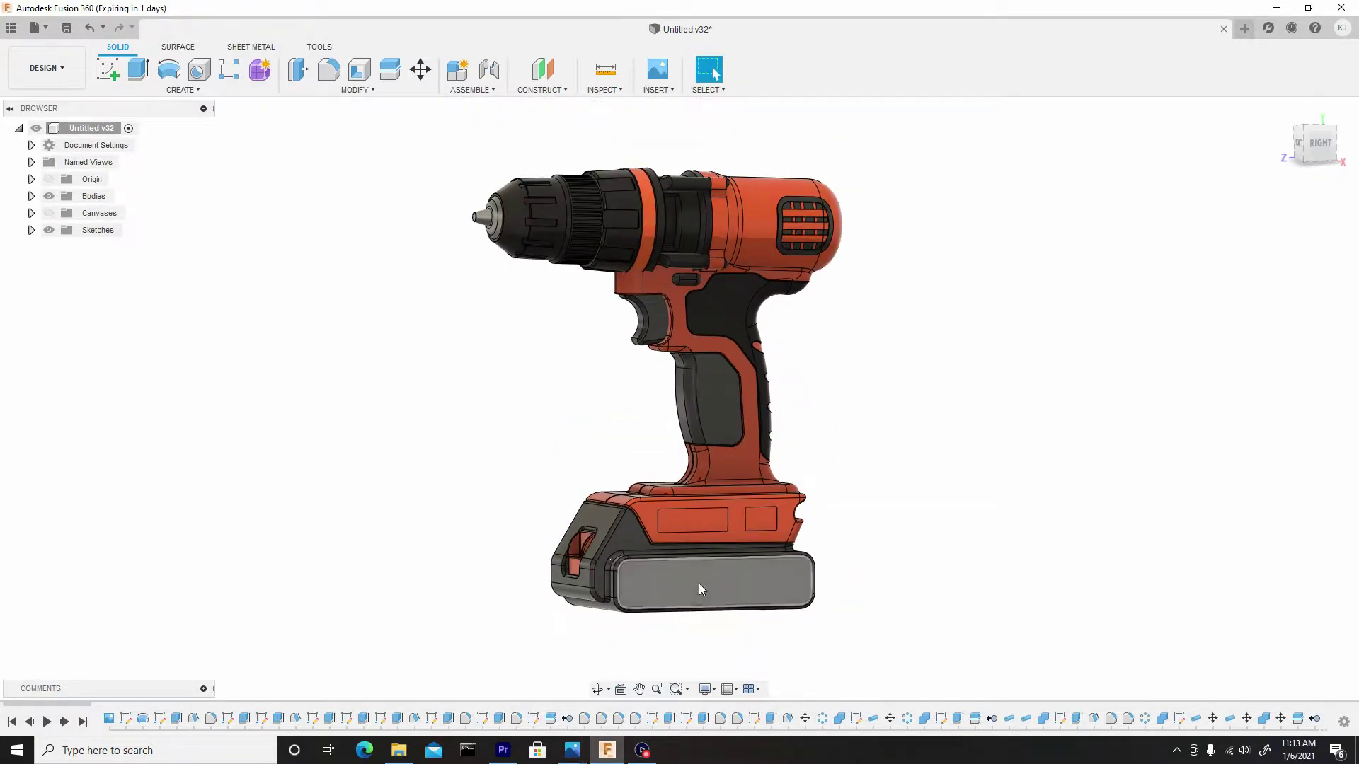
left_click(699, 585)
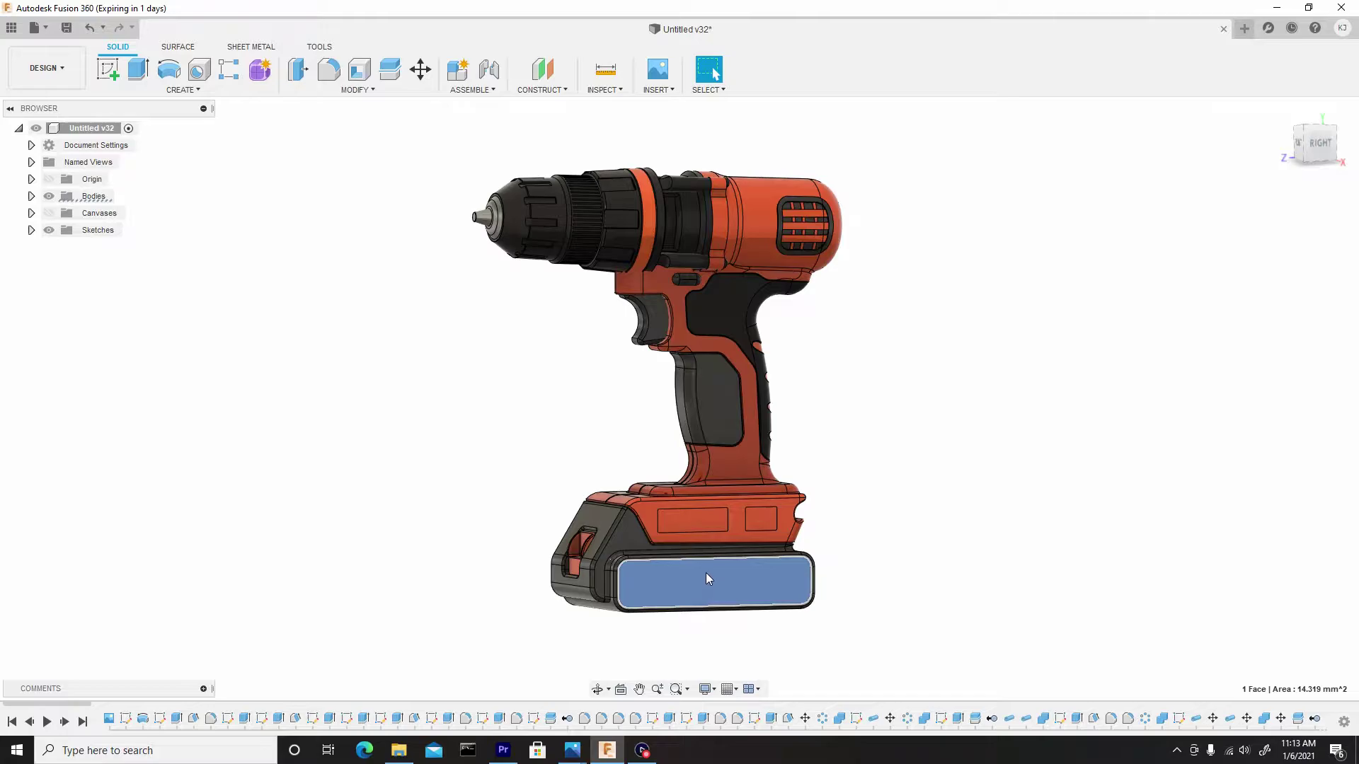
Start a decal from the computer and pick the lithium image in the Decals folder
left_click(654, 90)
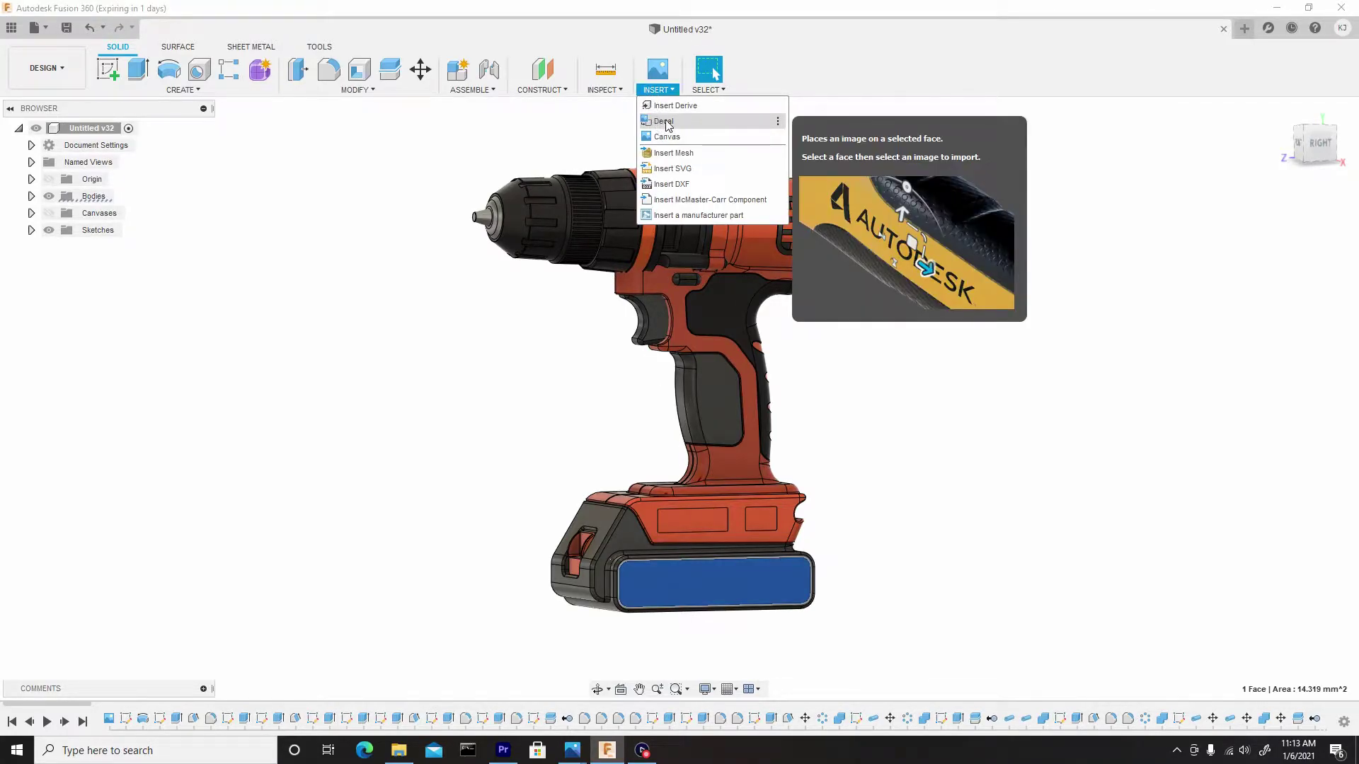
left_click(665, 121)
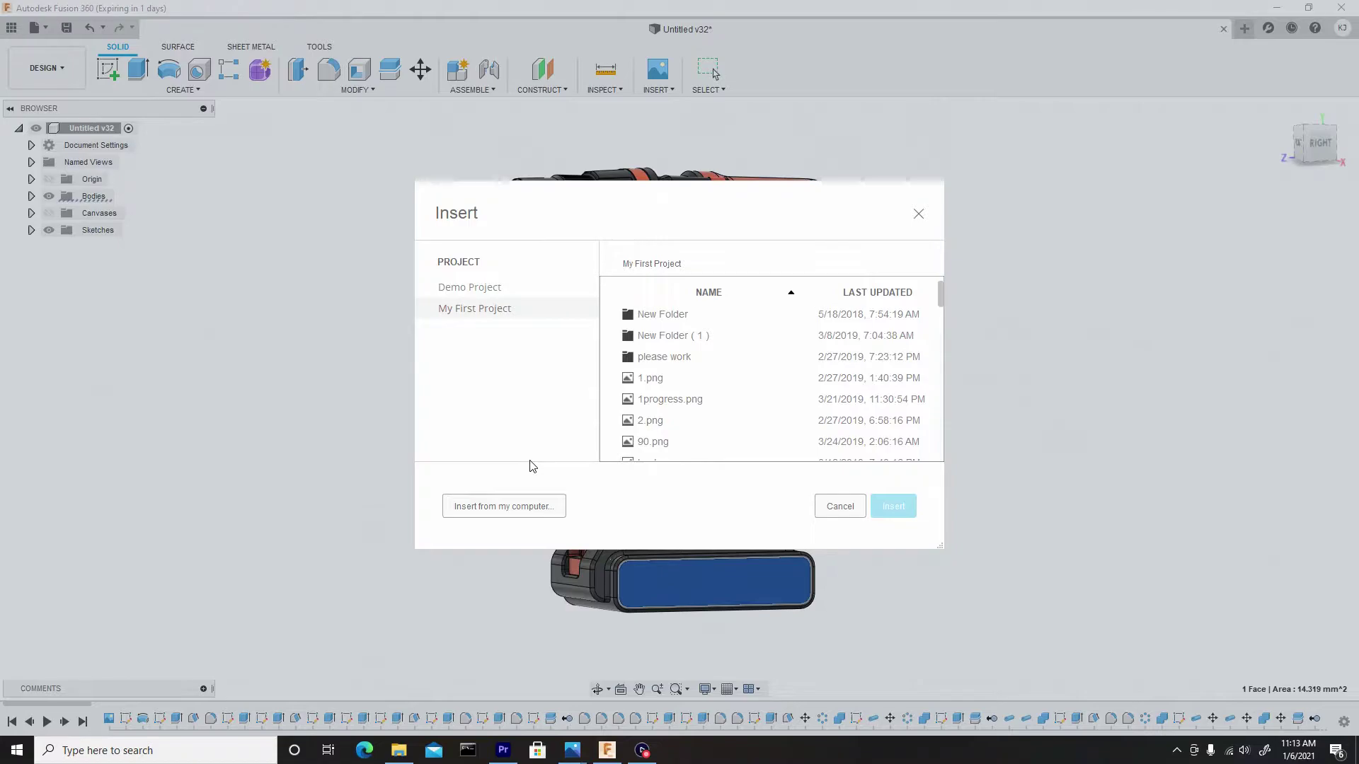
left_click(507, 507)
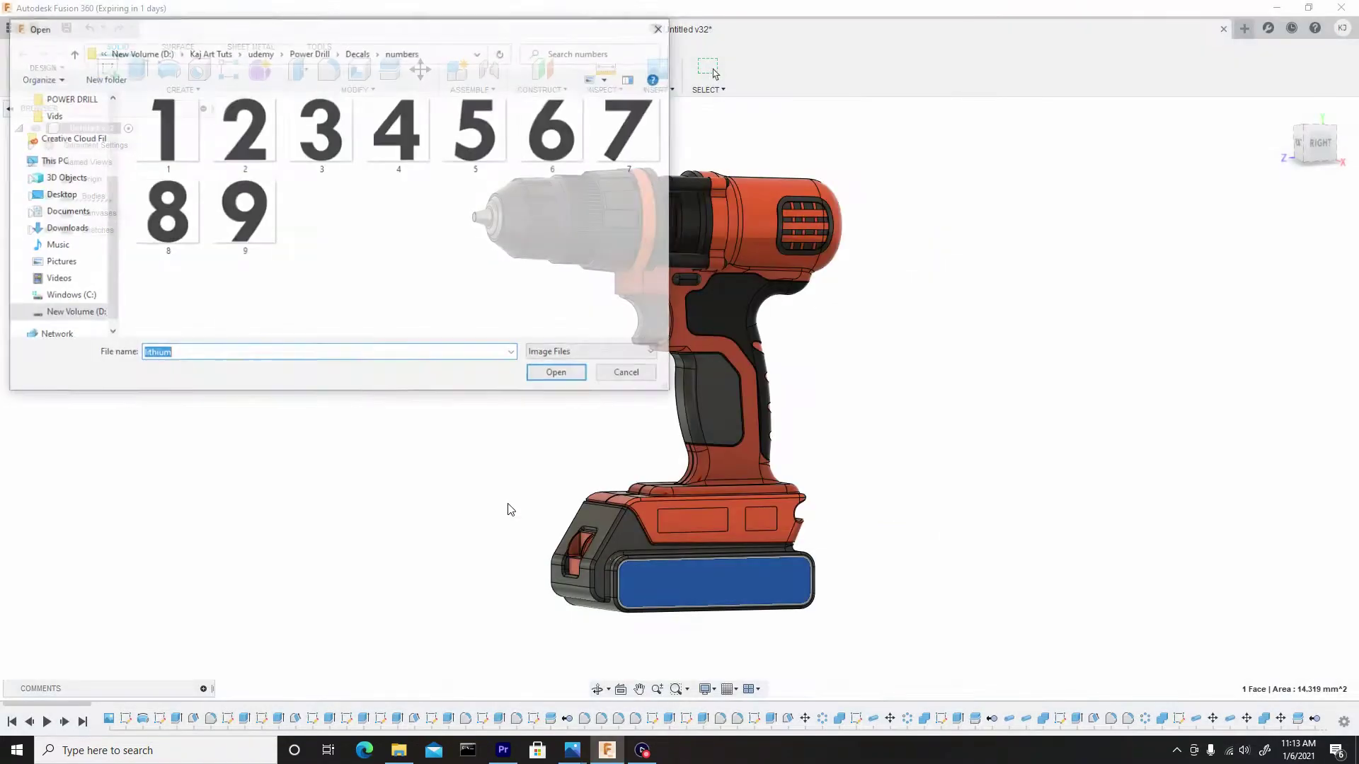
left_click(72, 53)
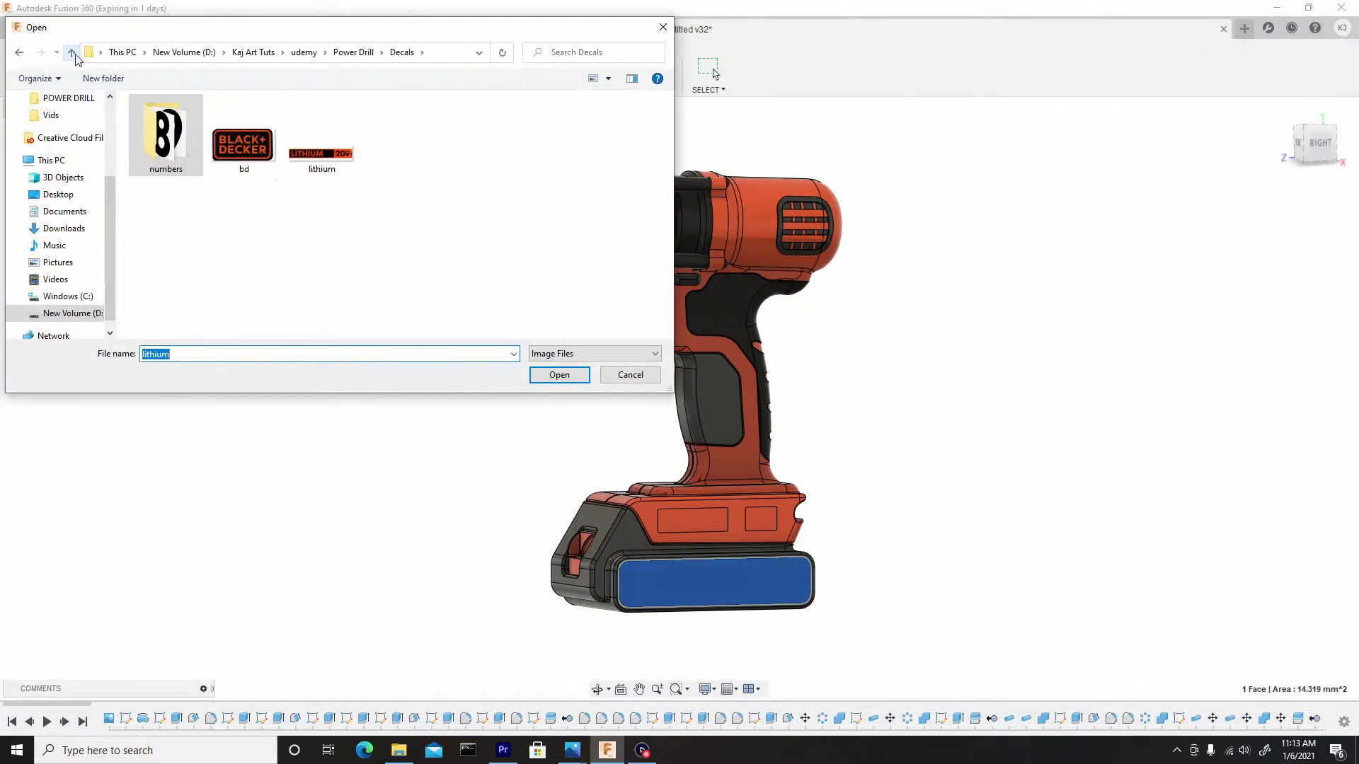
left_click(328, 160)
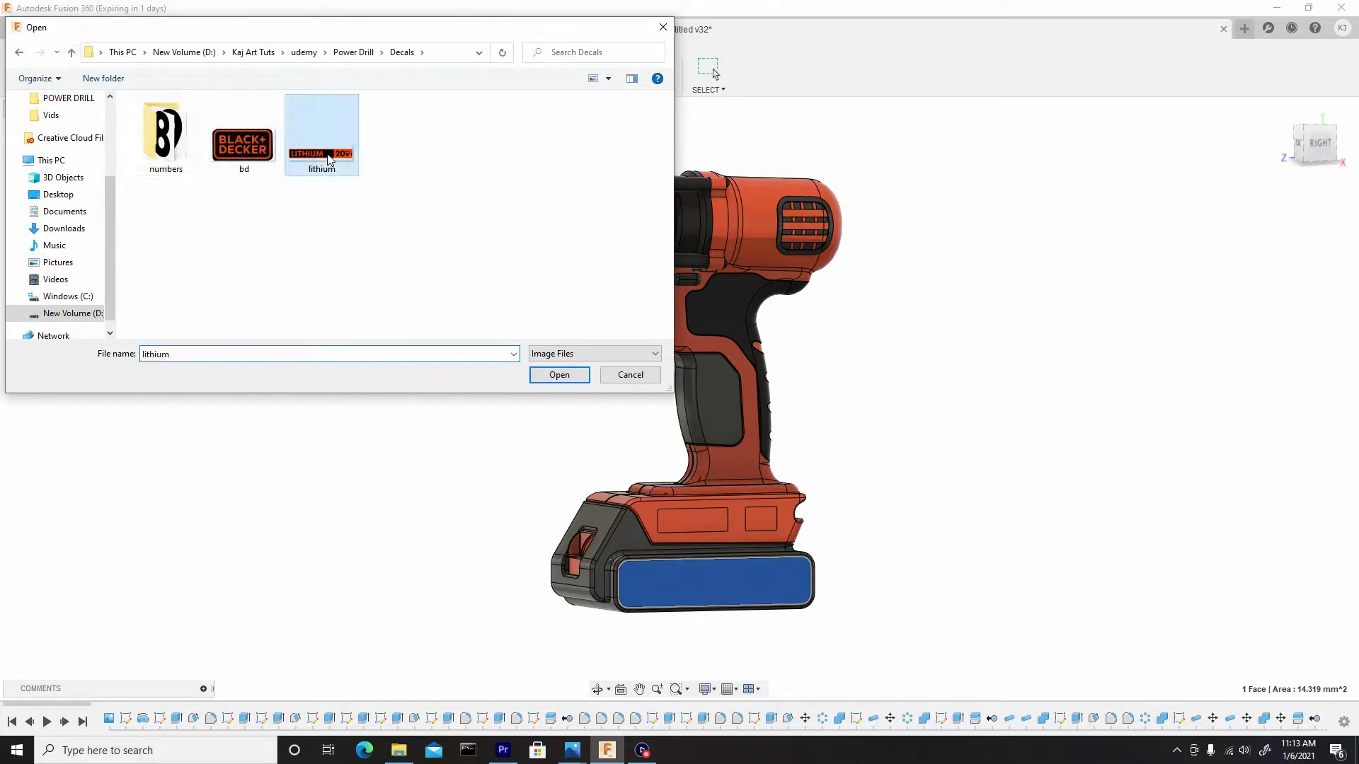
Load the lithium image as the decal on the battery face, viewed from the right side
left_click(559, 374)
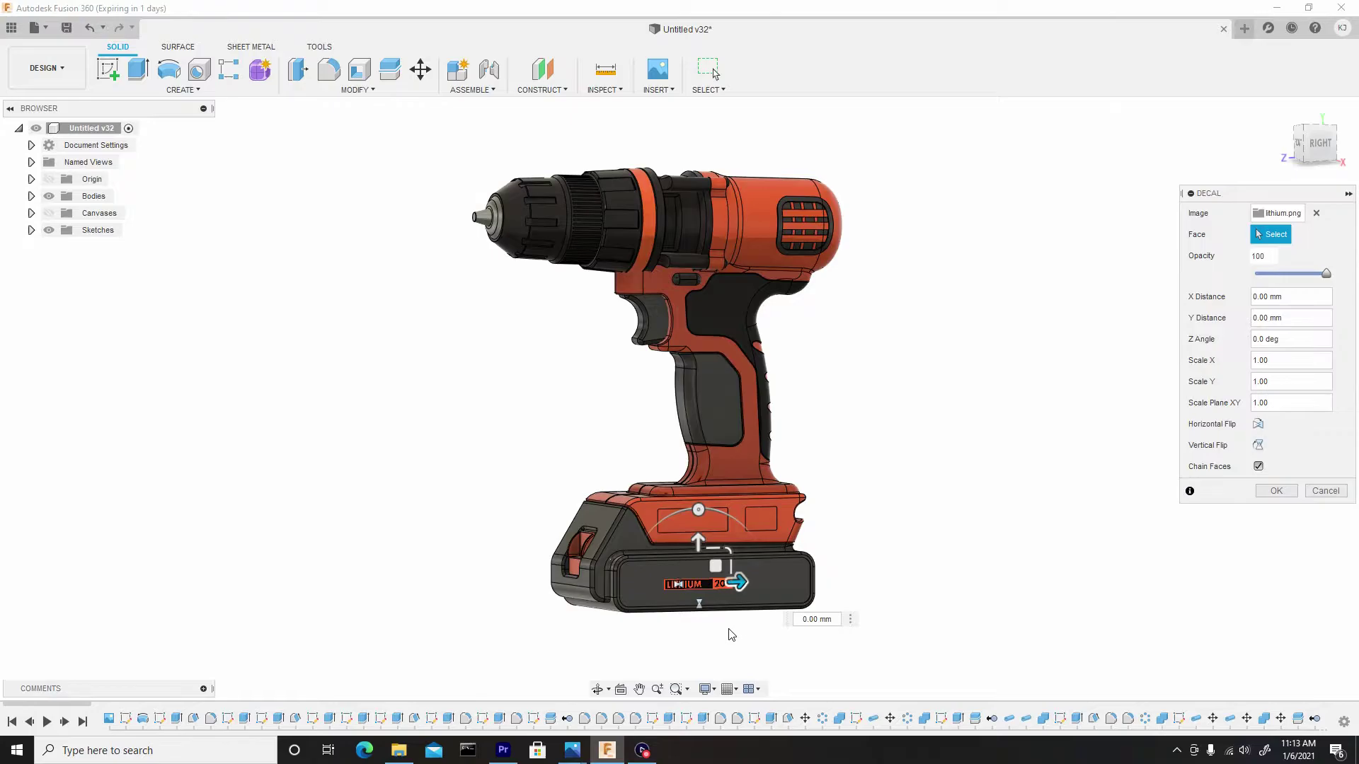
scroll(679, 581, "up", 6)
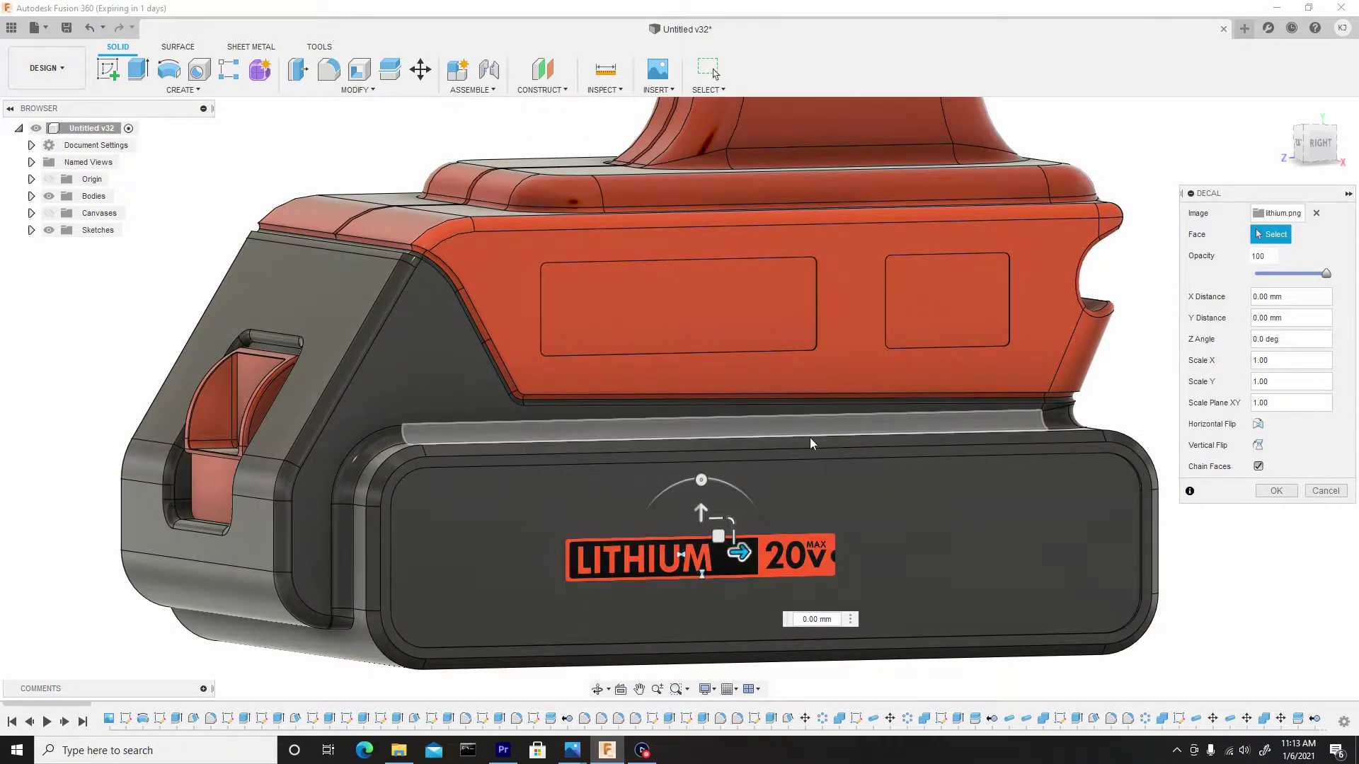
left_click(1316, 148)
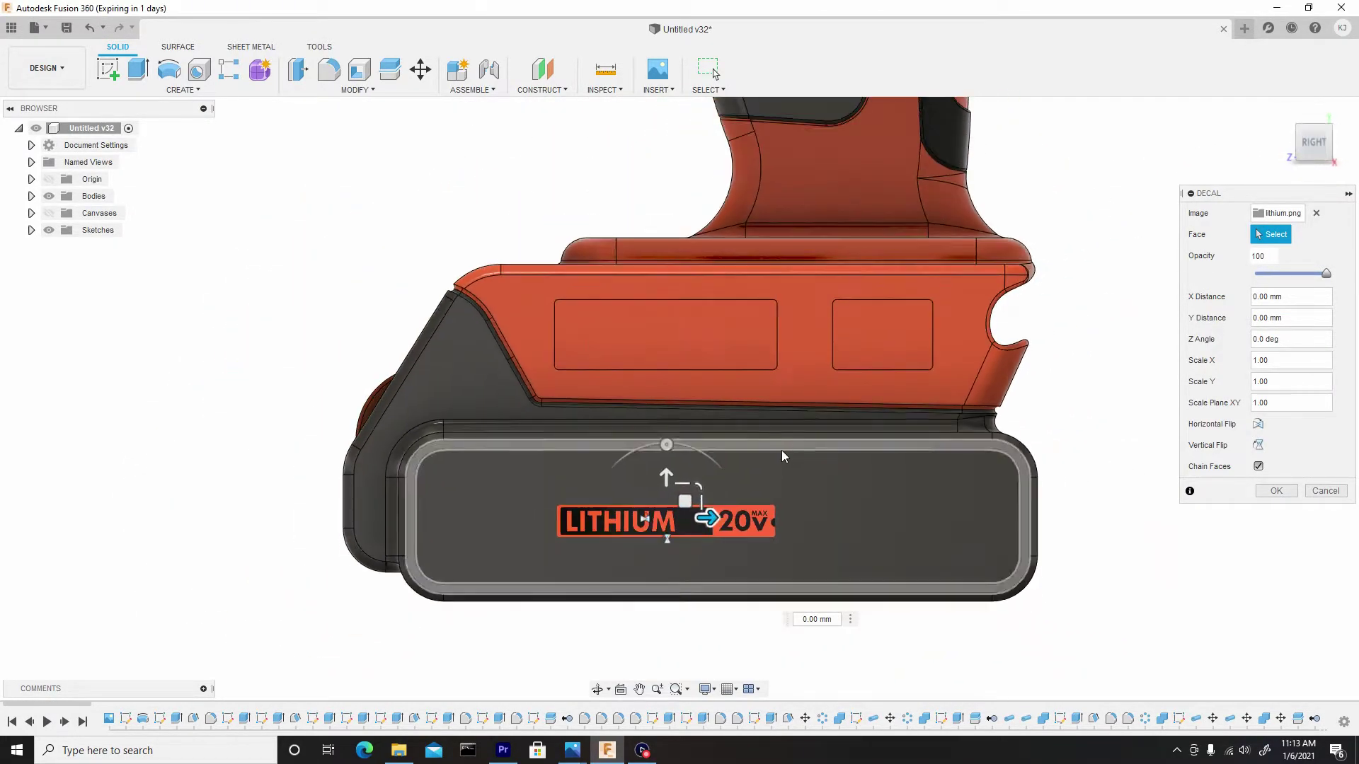
scroll(697, 490, "up", 5)
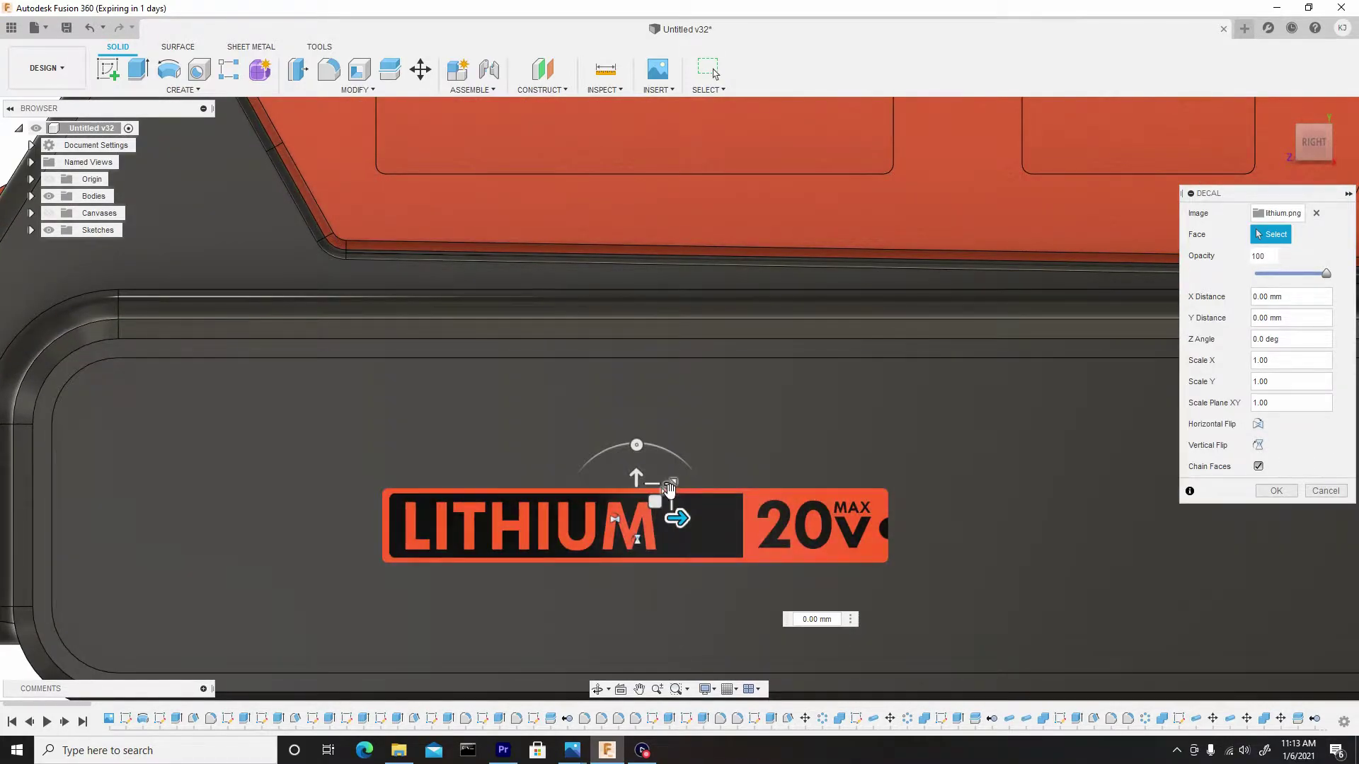
scroll(672, 484, "down", 3)
Enlarge the LITHIUM 20V decal, shift it up and right, and apply it
left_click_drag(677, 482, 713, 444)
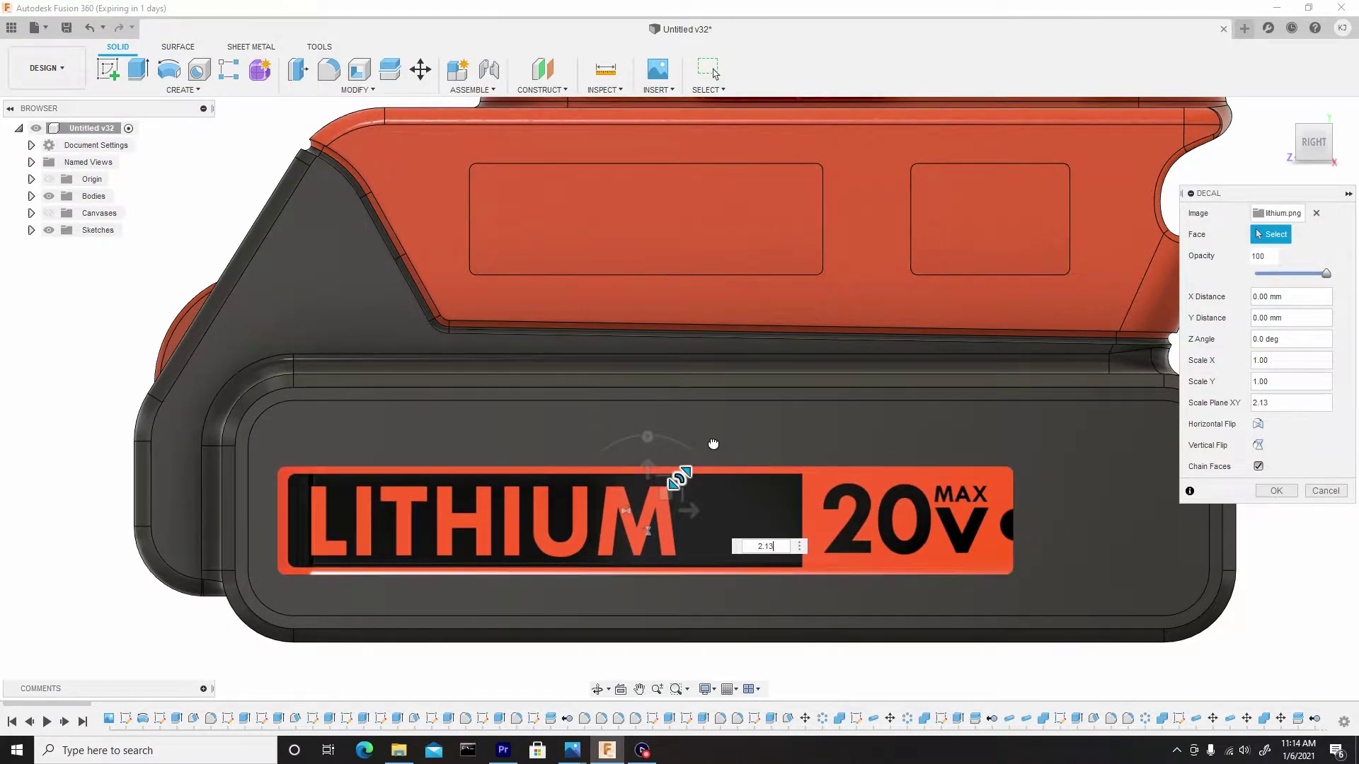
left_click_drag(666, 493, 753, 457)
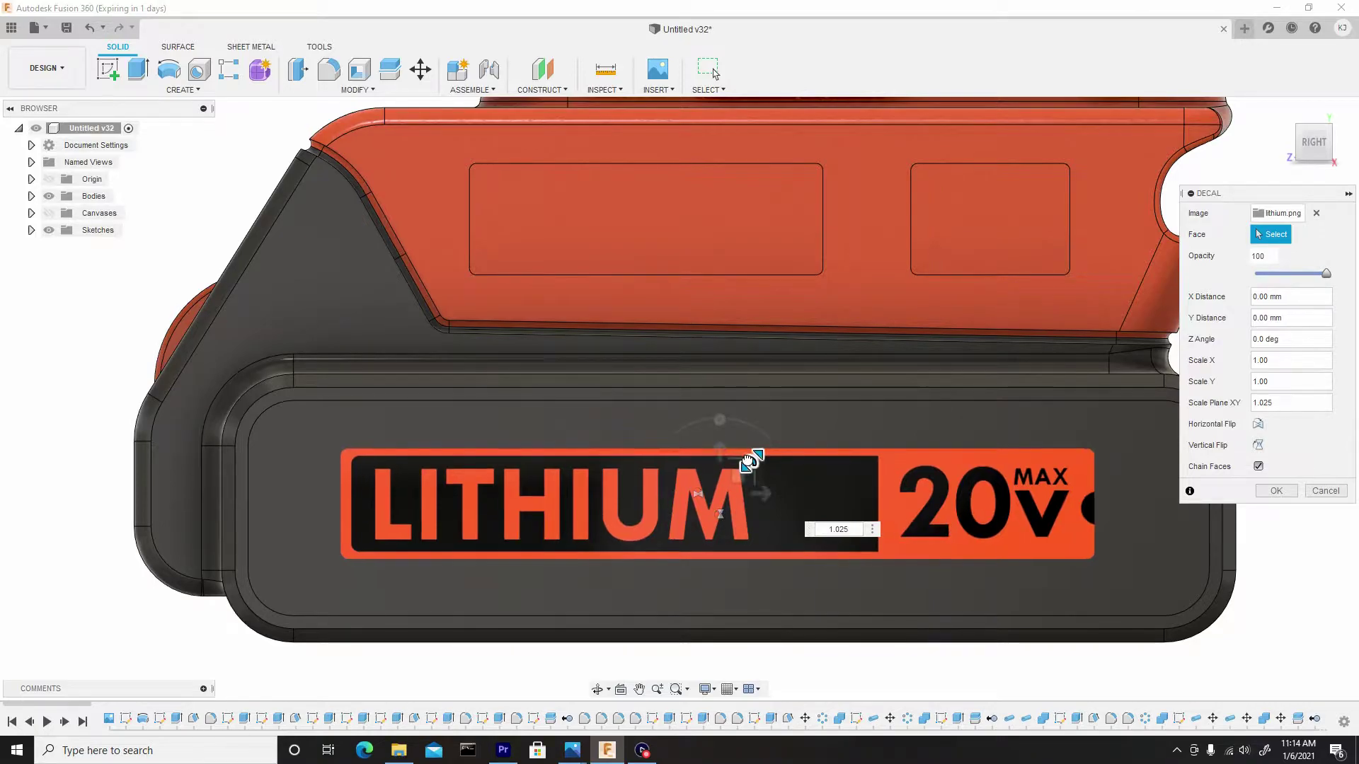
scroll(707, 352, "down", 5)
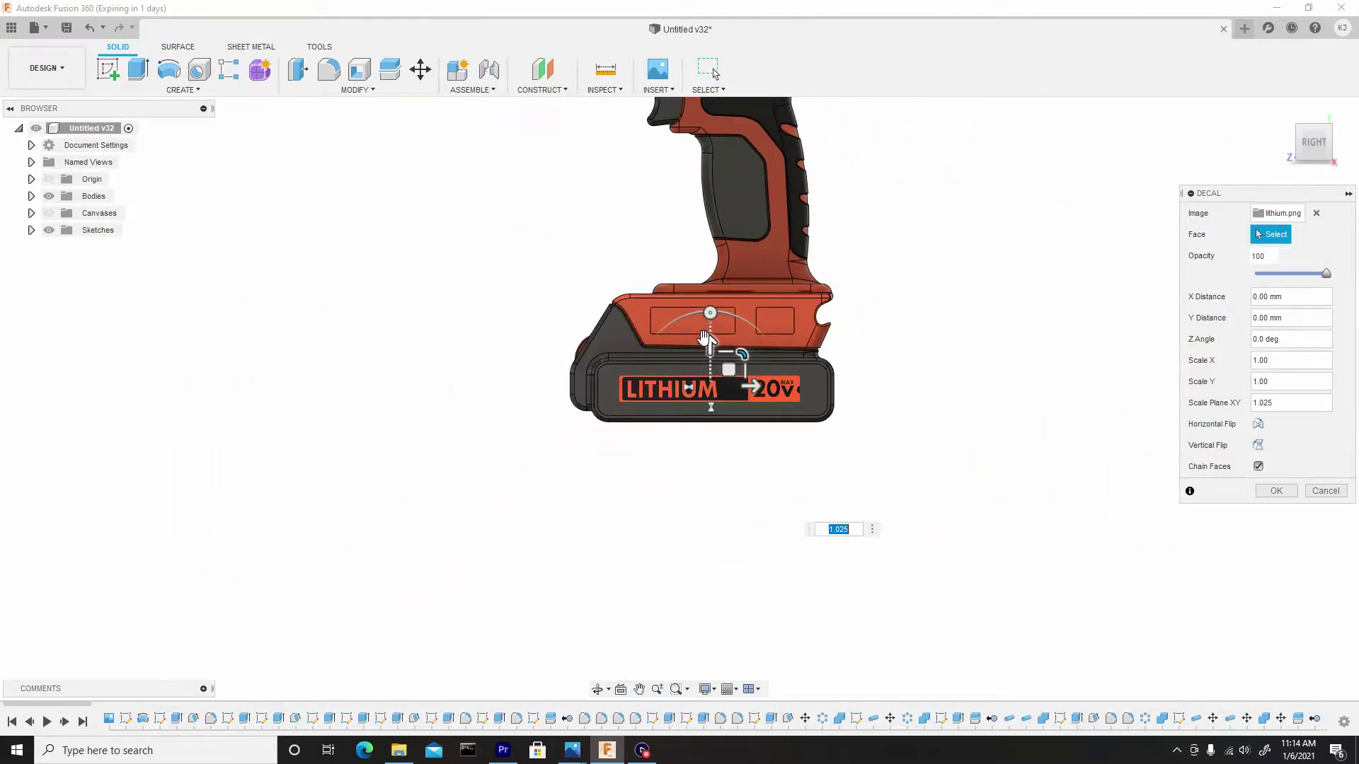
middle_click_drag(712, 284, 745, 407, "shift")
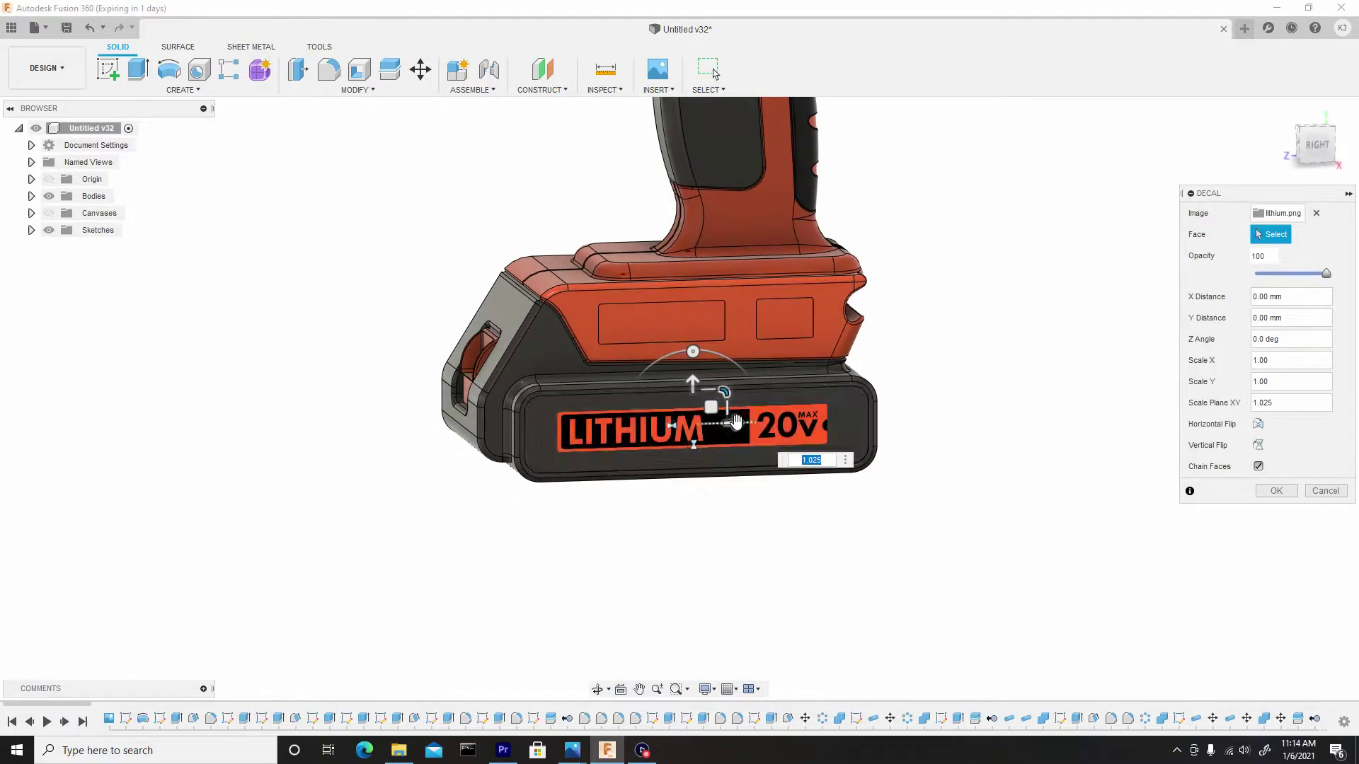
left_click_drag(735, 423, 739, 423)
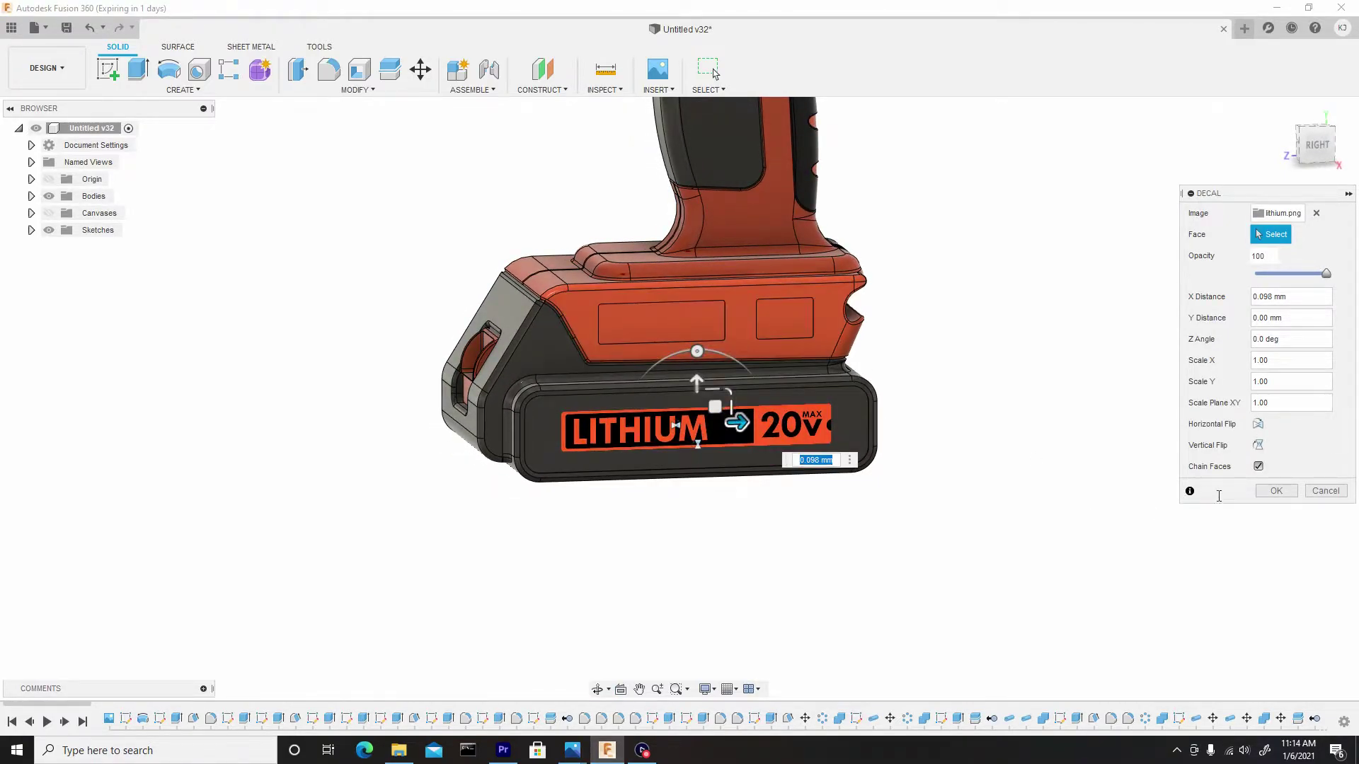
left_click(1274, 489)
scroll(947, 419, "down", 4)
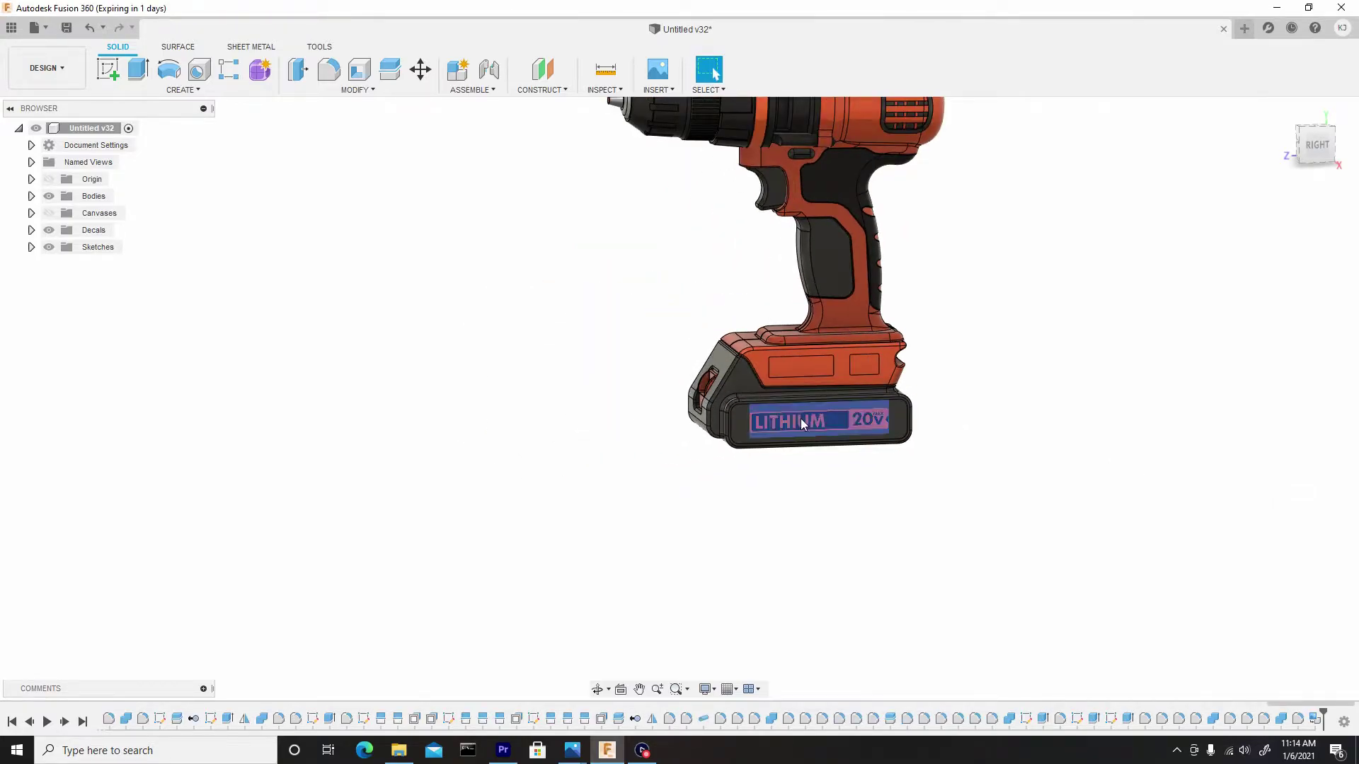
Select the battery's lower face from a straight left-side view
middle_click_drag(800, 418, 960, 313, "shift")
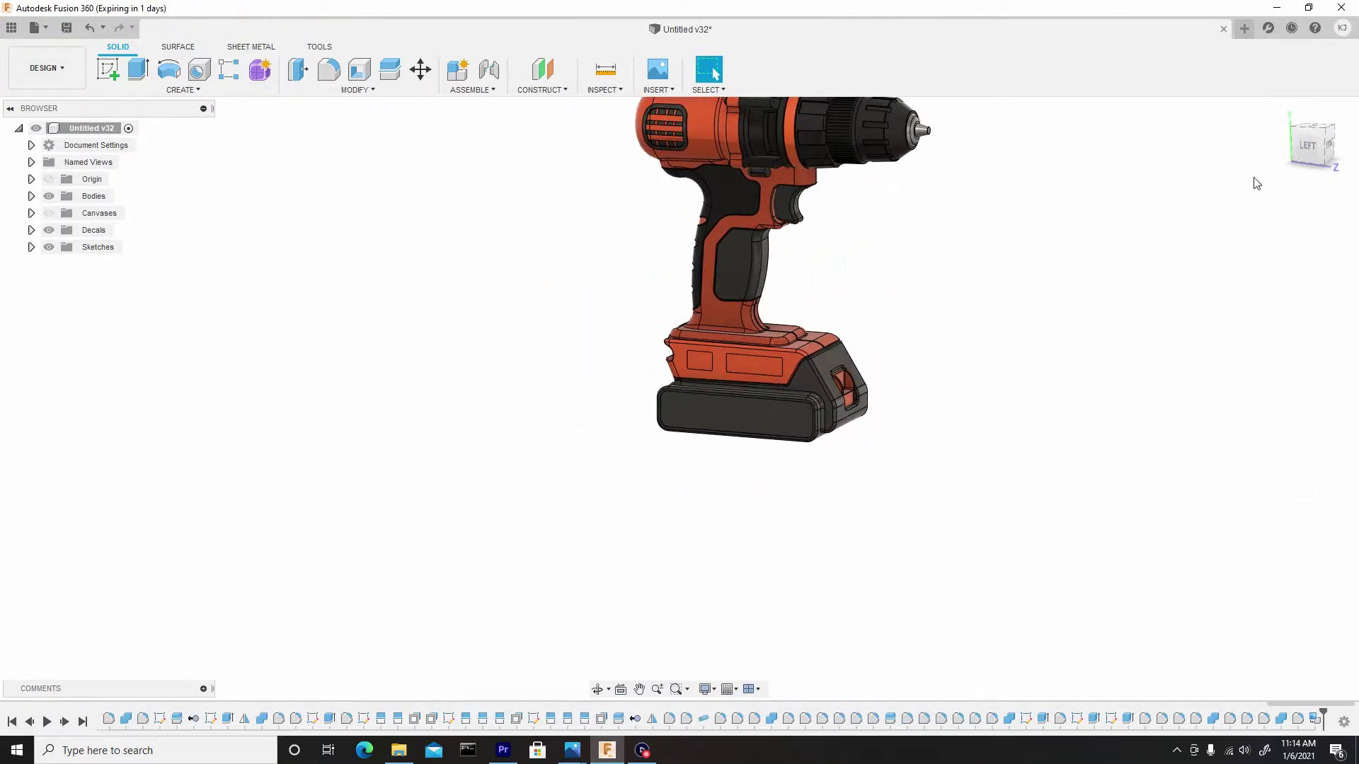
left_click(1307, 145)
left_click(732, 414)
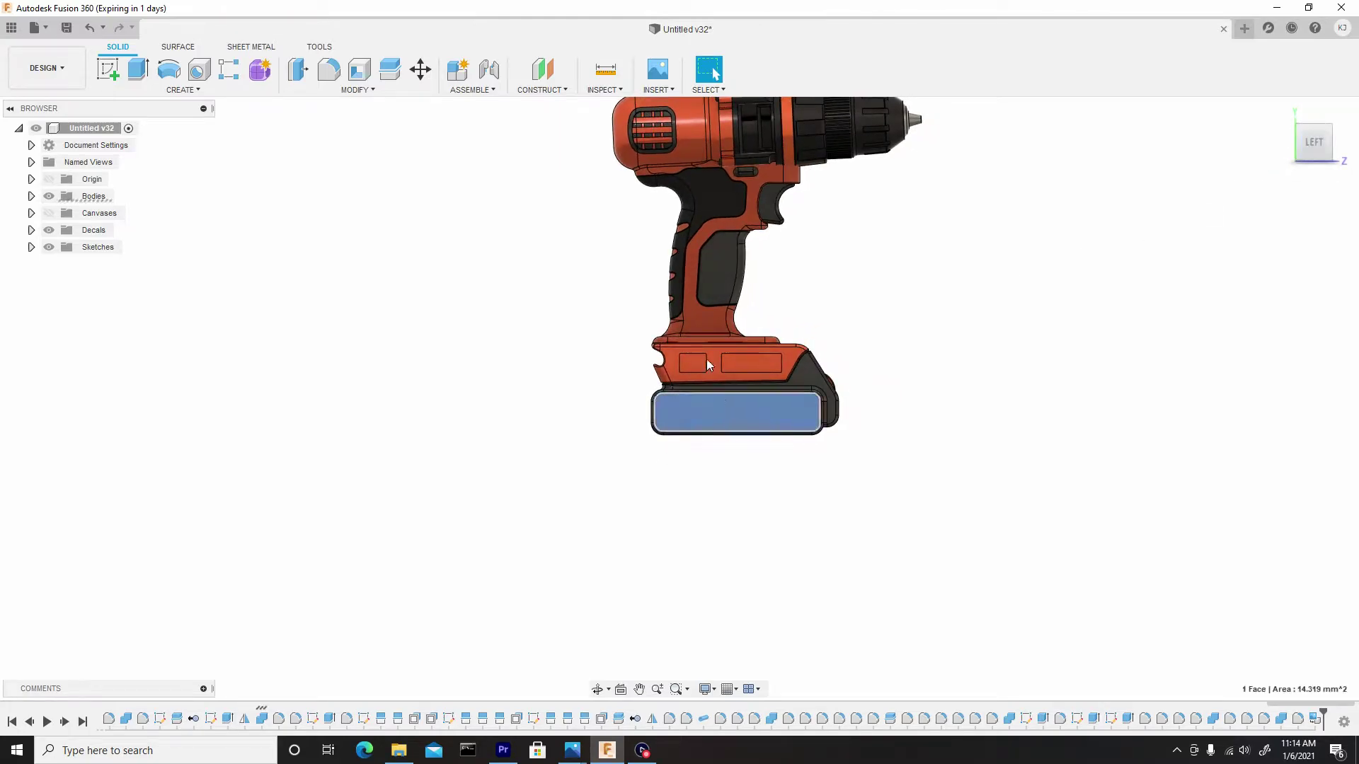
Load the lithium image from the computer as a new decal on that face
left_click(656, 89)
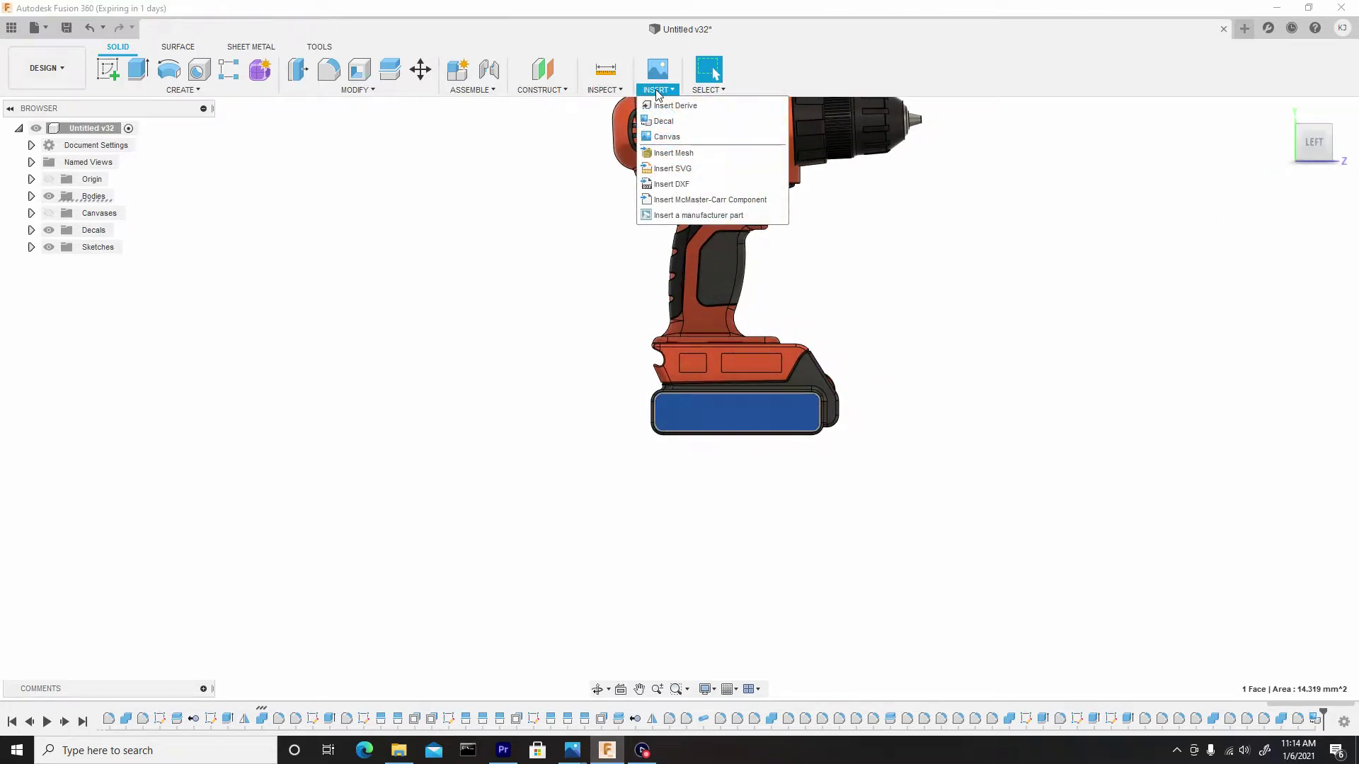
left_click(658, 153)
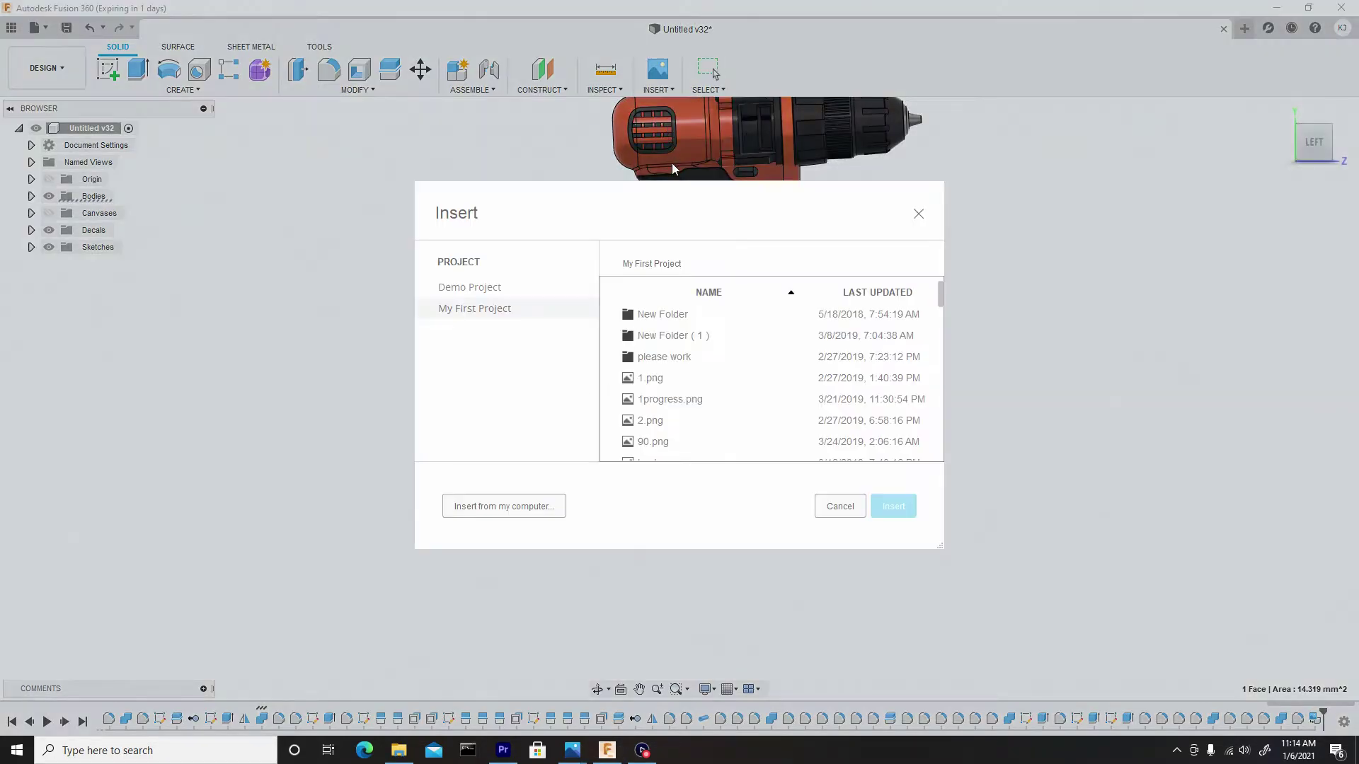
left_click(520, 510)
left_click(317, 143)
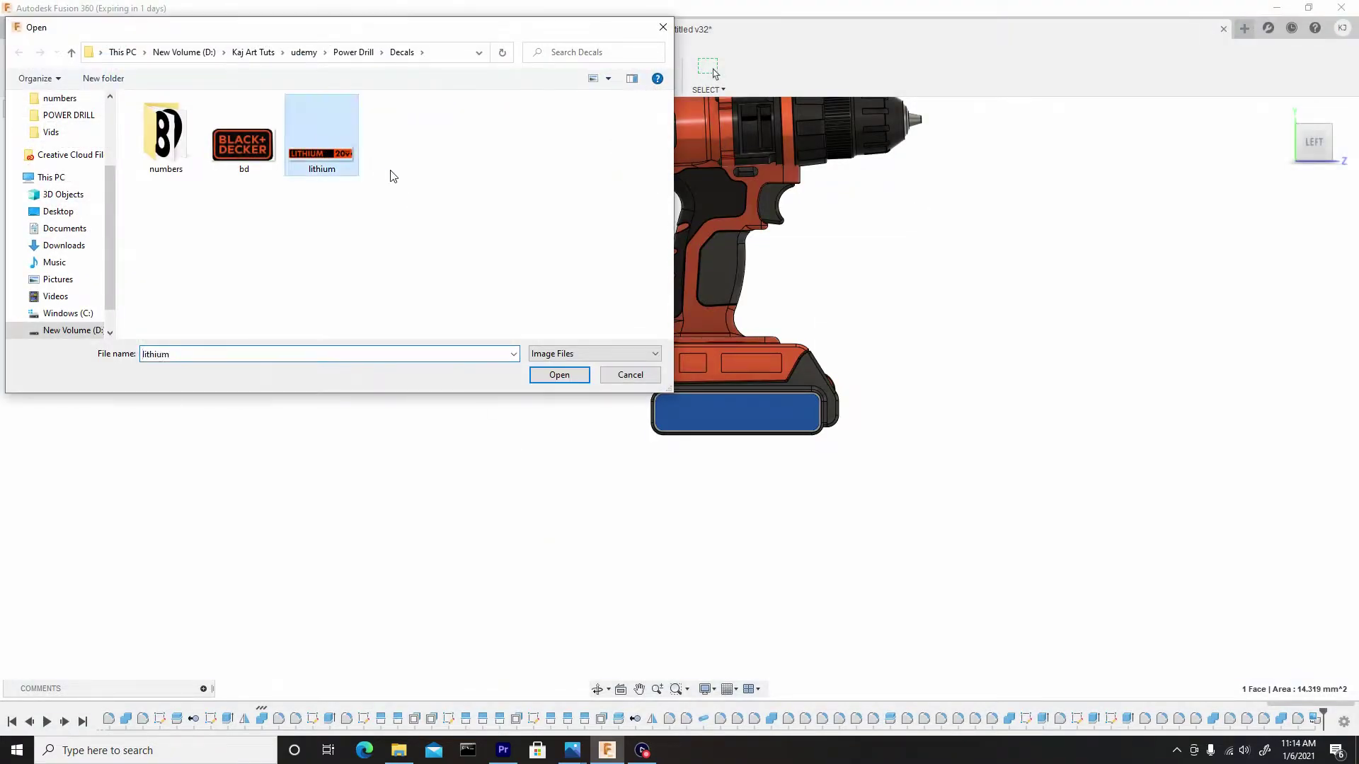
left_click(559, 375)
Rotate the decal 180° upright, enlarge it to scale 1.086, nudge it sideways, and confirm
scroll(711, 406, "up", 5)
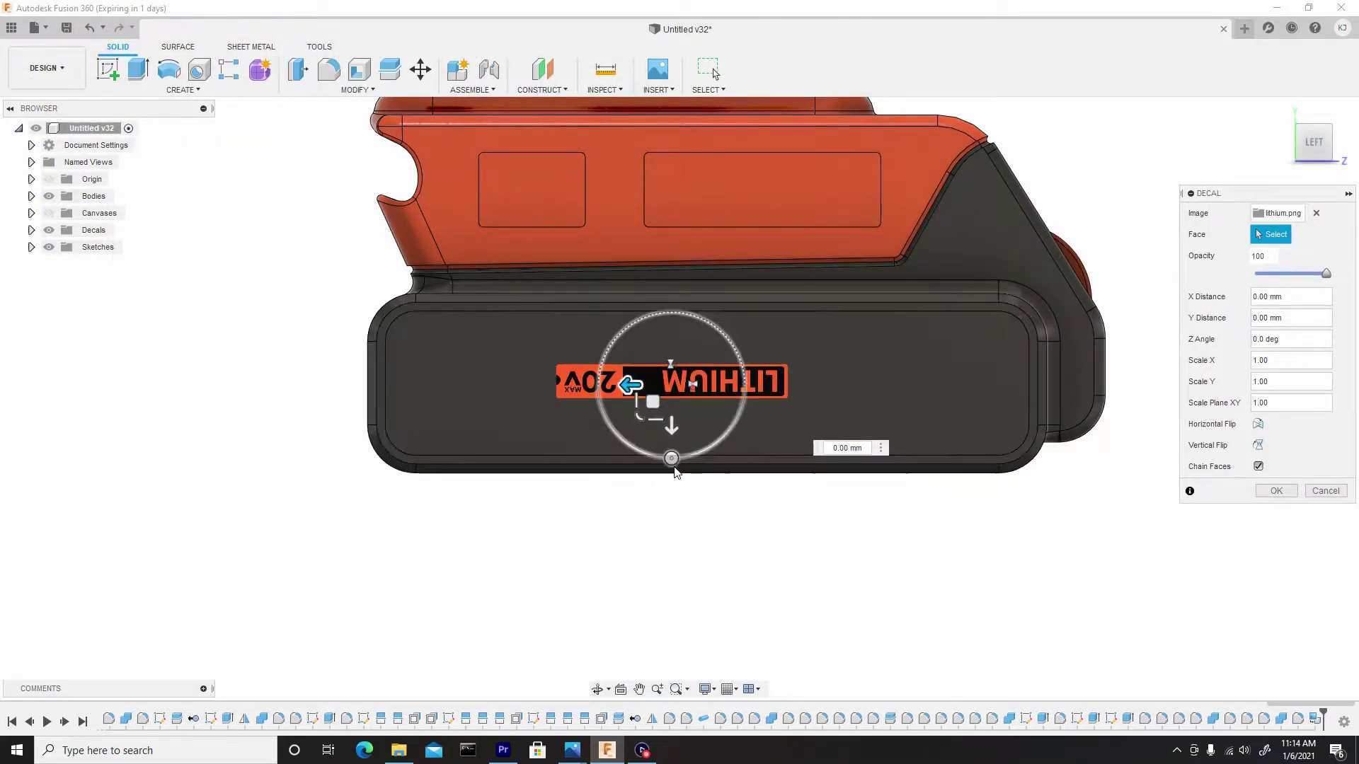
left_click_drag(673, 462, 670, 279)
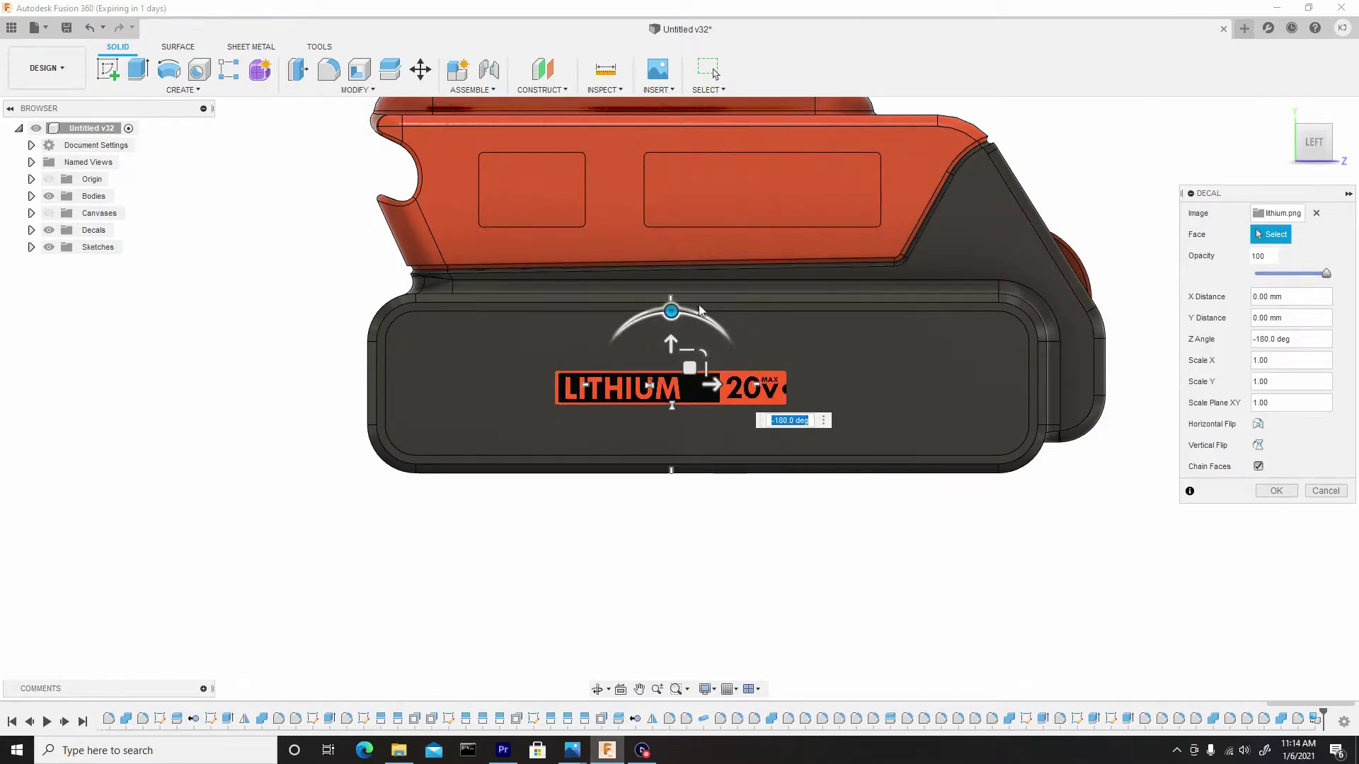
left_click_drag(689, 368, 745, 340)
left_click_drag(711, 385, 721, 347)
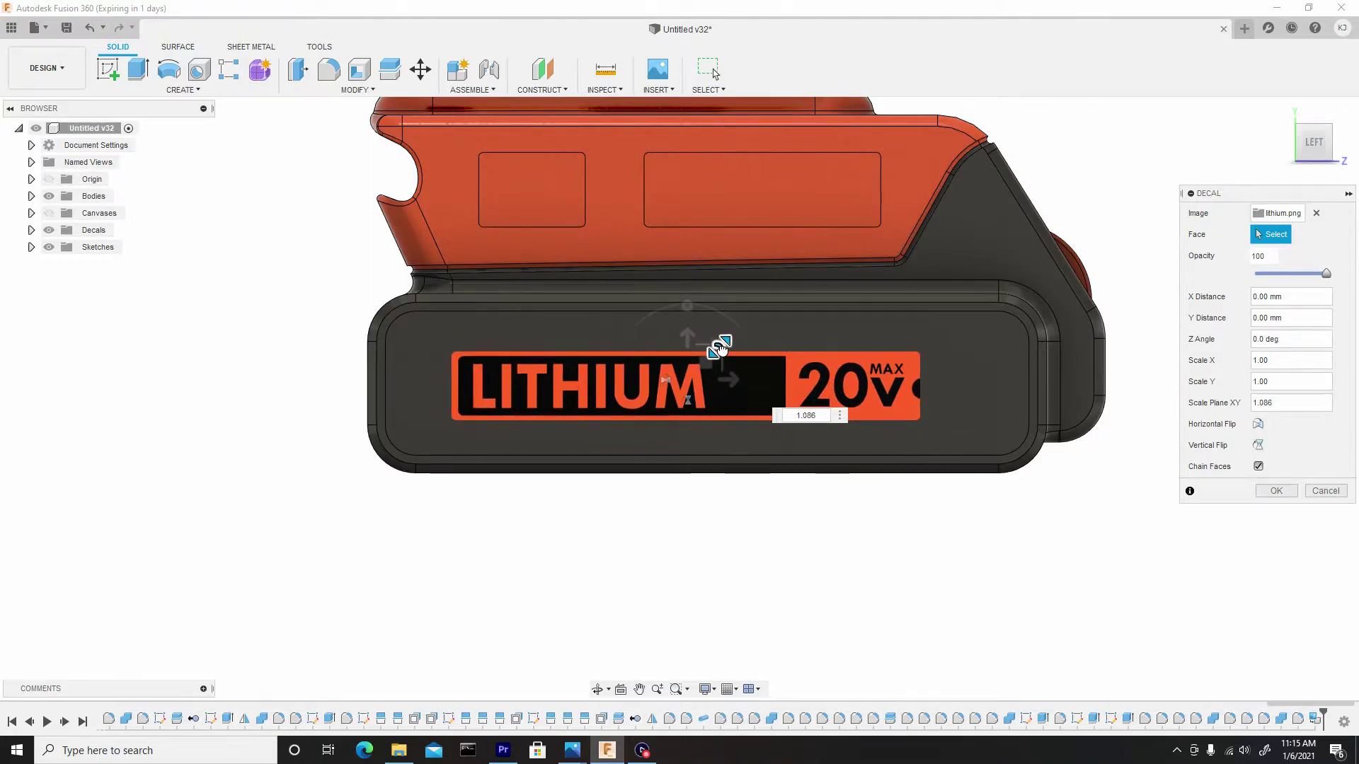
right_click(647, 516)
left_click(700, 517)
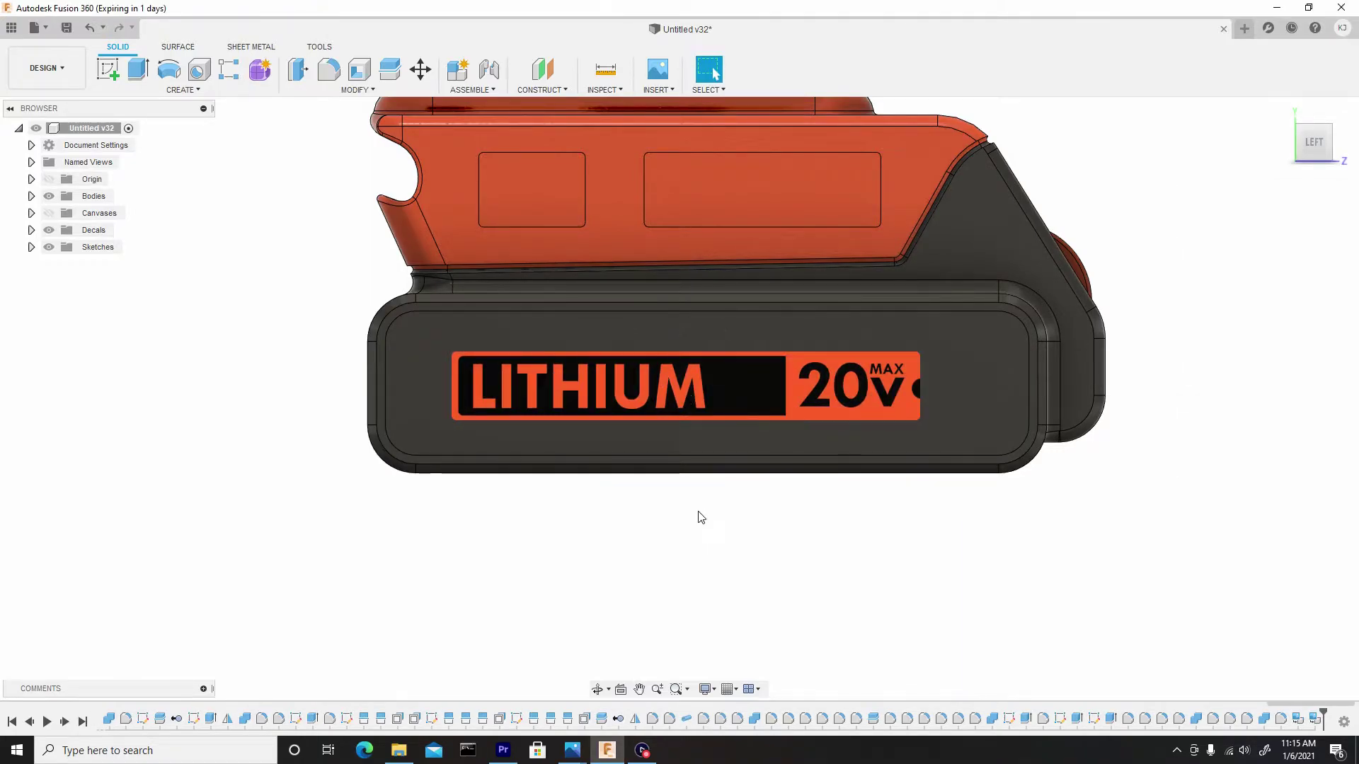
Orbit and zoom until the body band behind the clutch fills the view
scroll(728, 334, "down", 10)
middle_click_drag(877, 313, 791, 425, "shift")
scroll(791, 425, "up", 3)
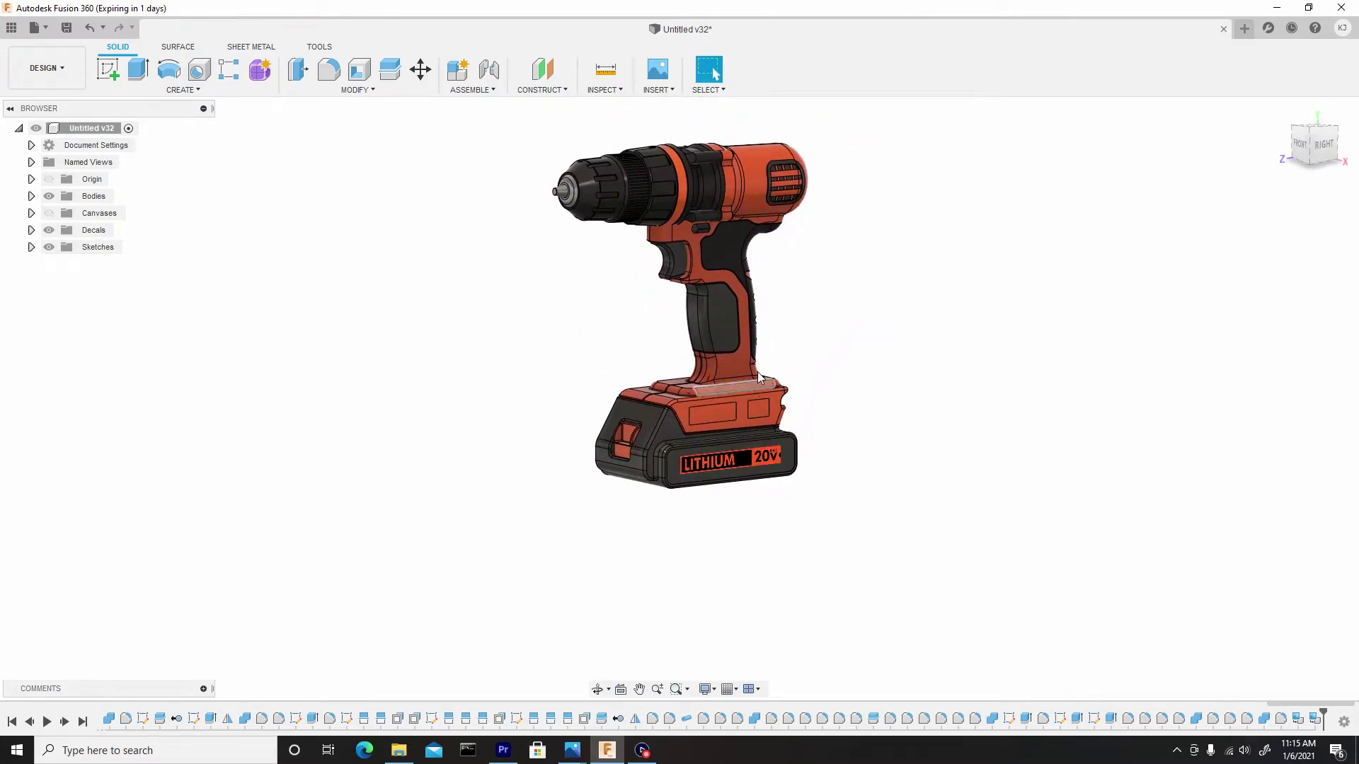
middle_click_drag(764, 486, 754, 377, "shift")
scroll(766, 415, "up", 2)
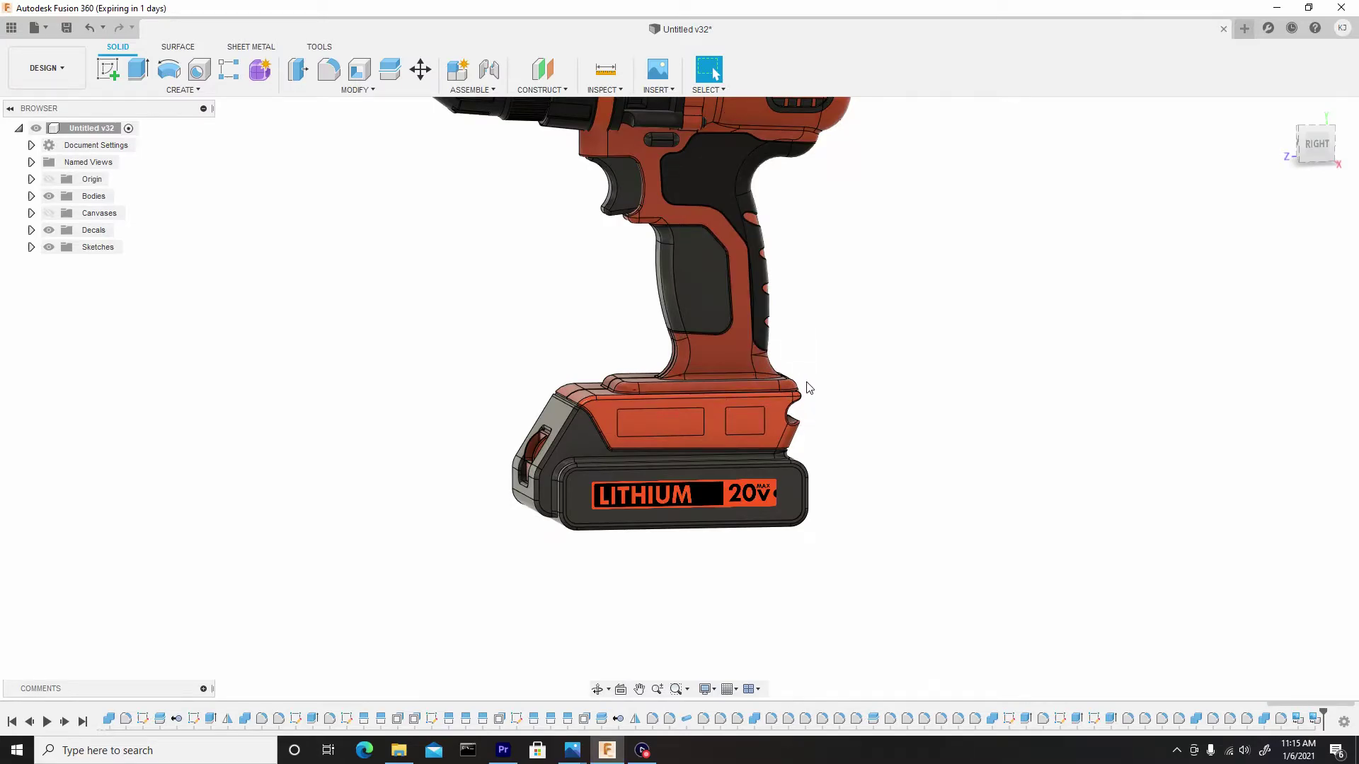
middle_click_drag(812, 385, 813, 337, "shift")
scroll(776, 439, "down", 3)
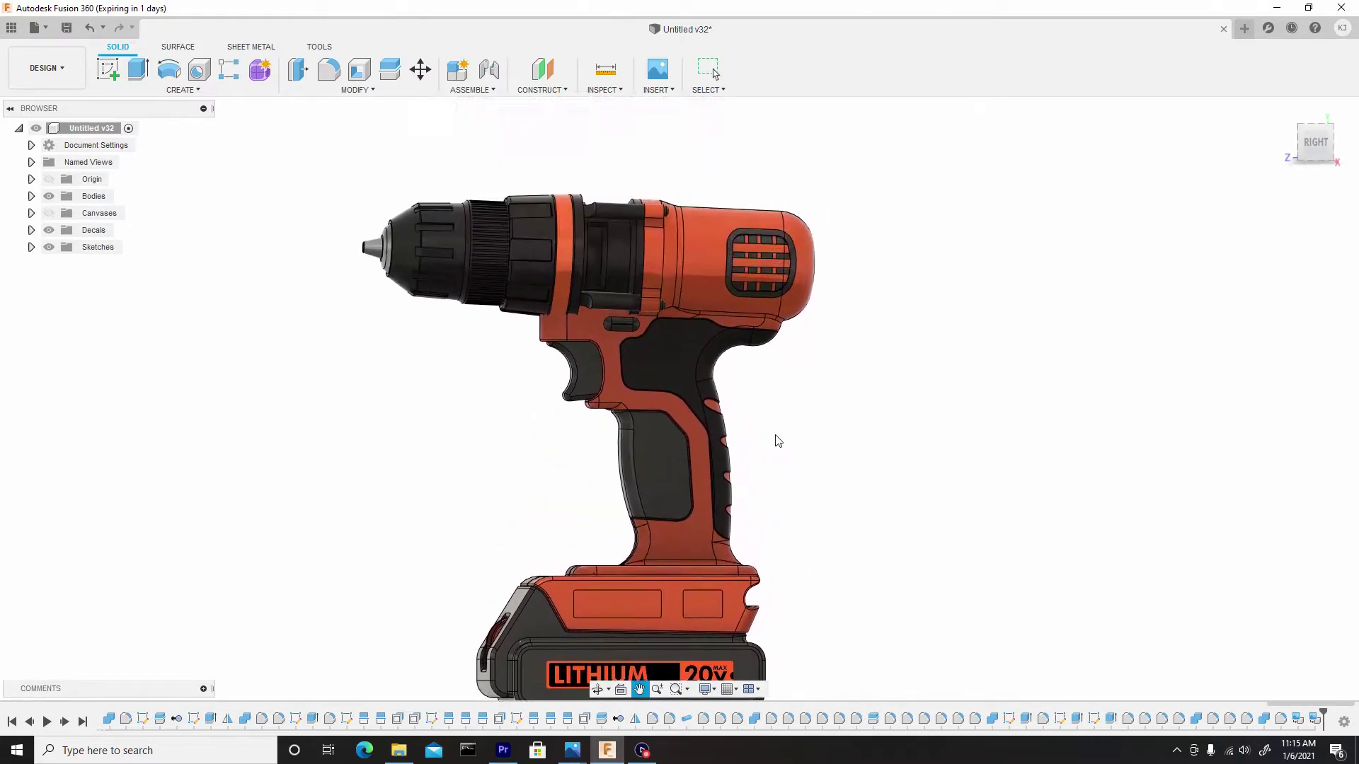
middle_click_drag(777, 439, 786, 361, "shift")
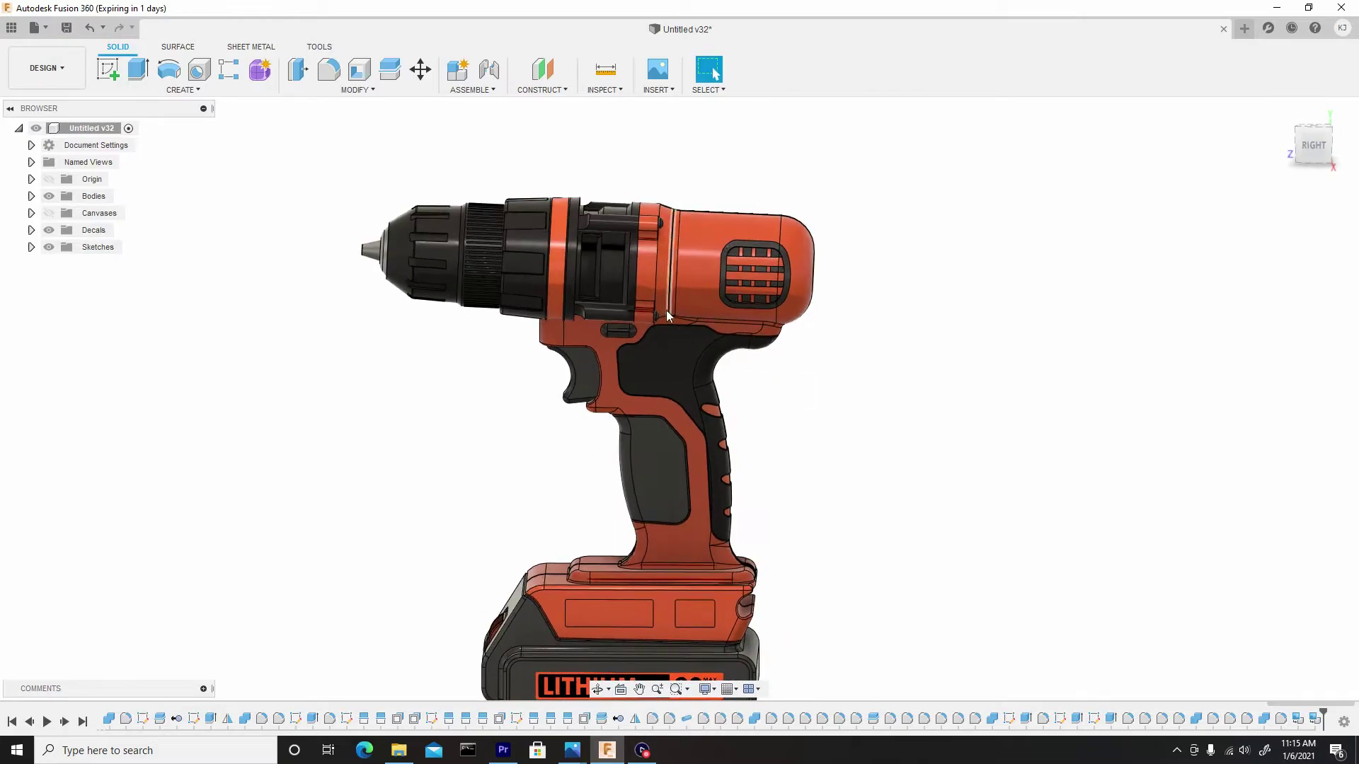
scroll(666, 280, "down", 2)
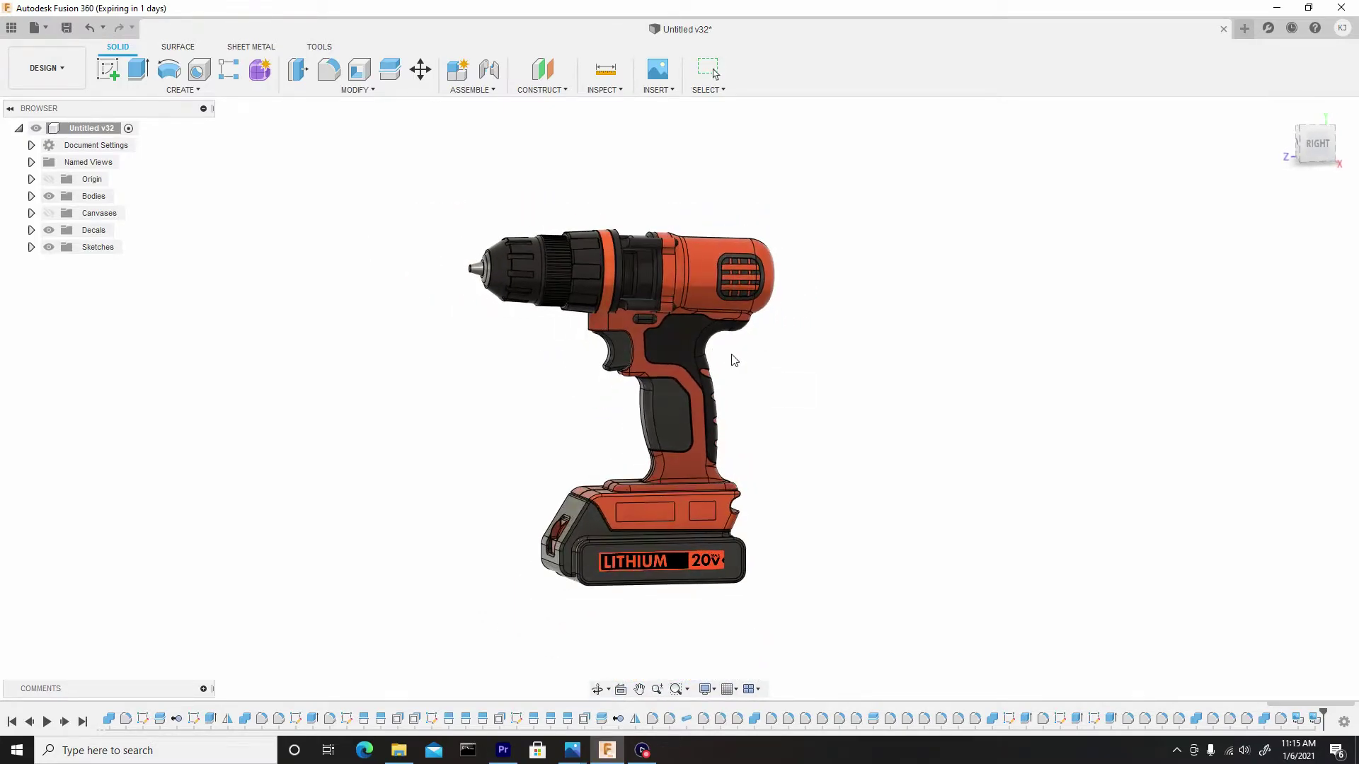
scroll(692, 277, "up", 5)
middle_click_drag(687, 295, 677, 295, "shift")
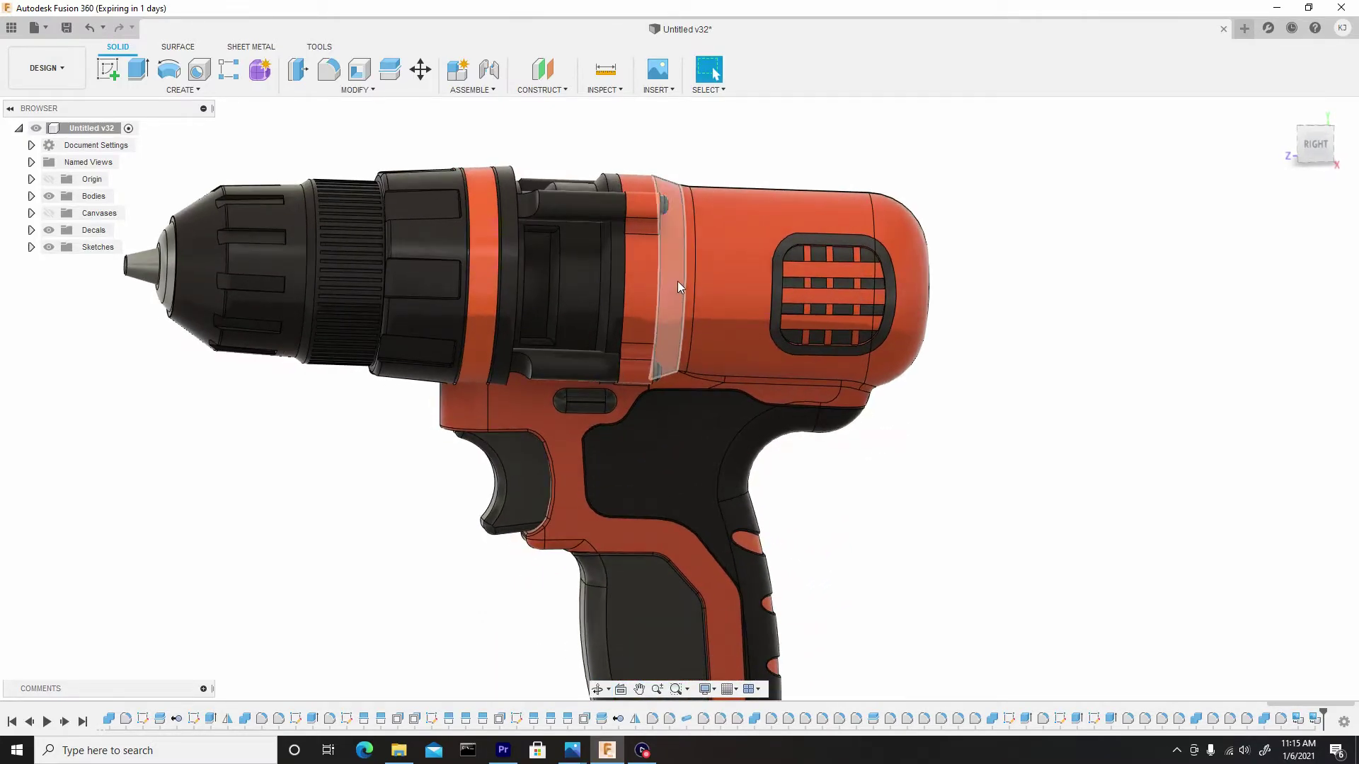
Select the body band face behind the clutch and place the bd.png logo decal on it
left_click(677, 283)
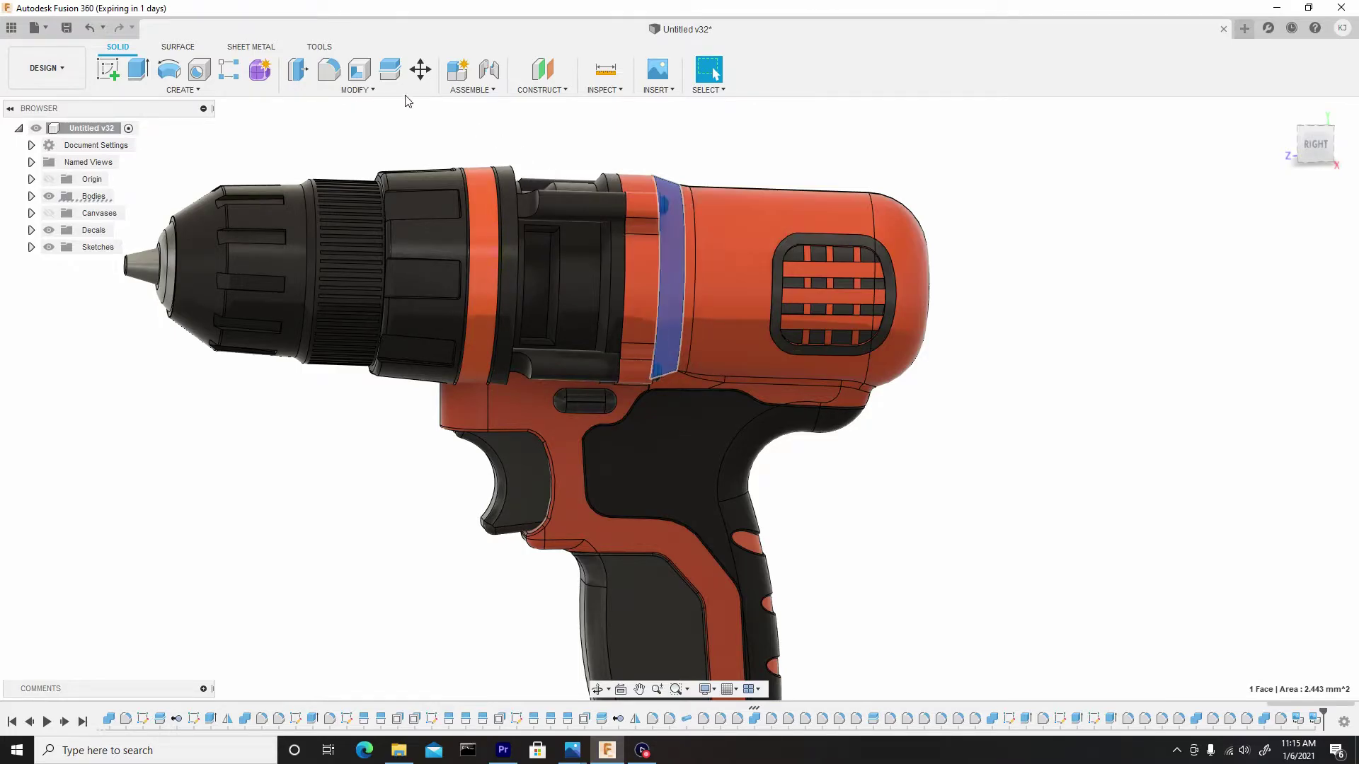
left_click(654, 92)
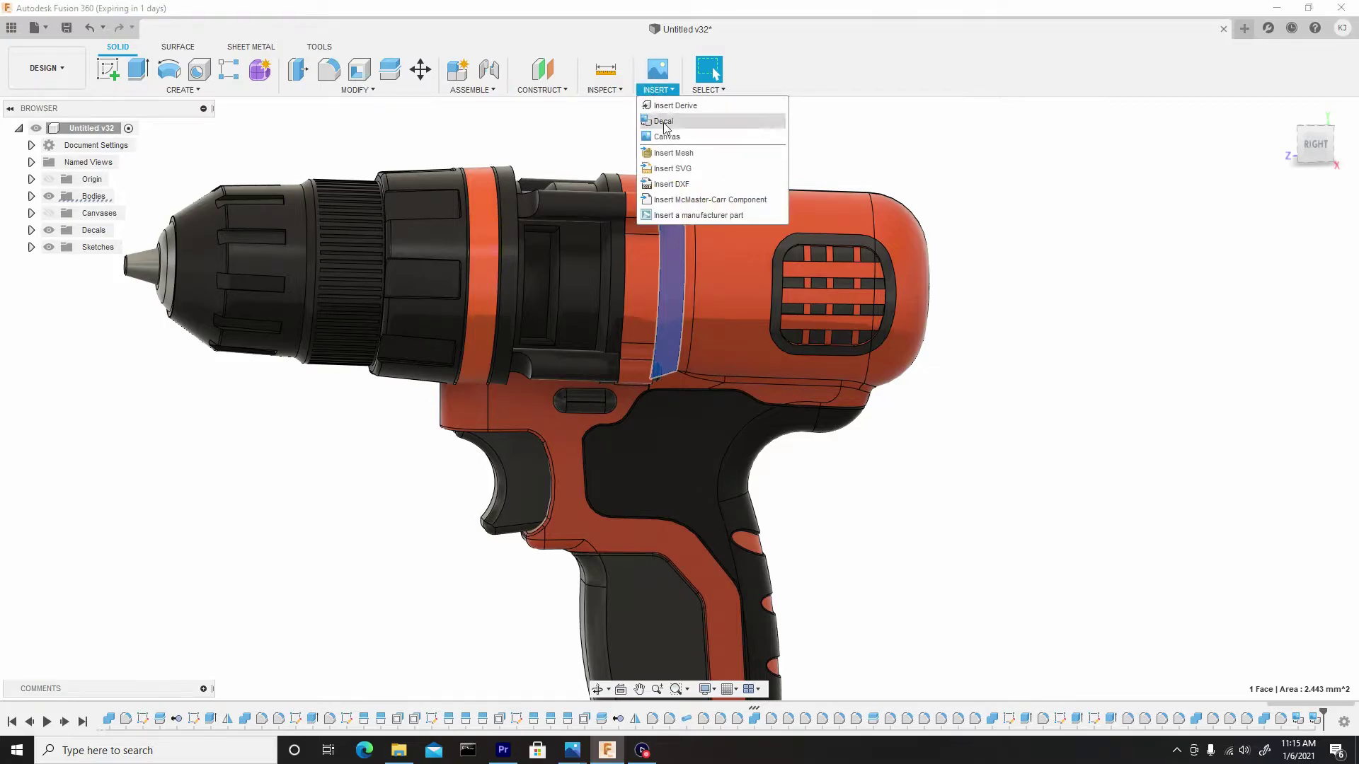
left_click(673, 118)
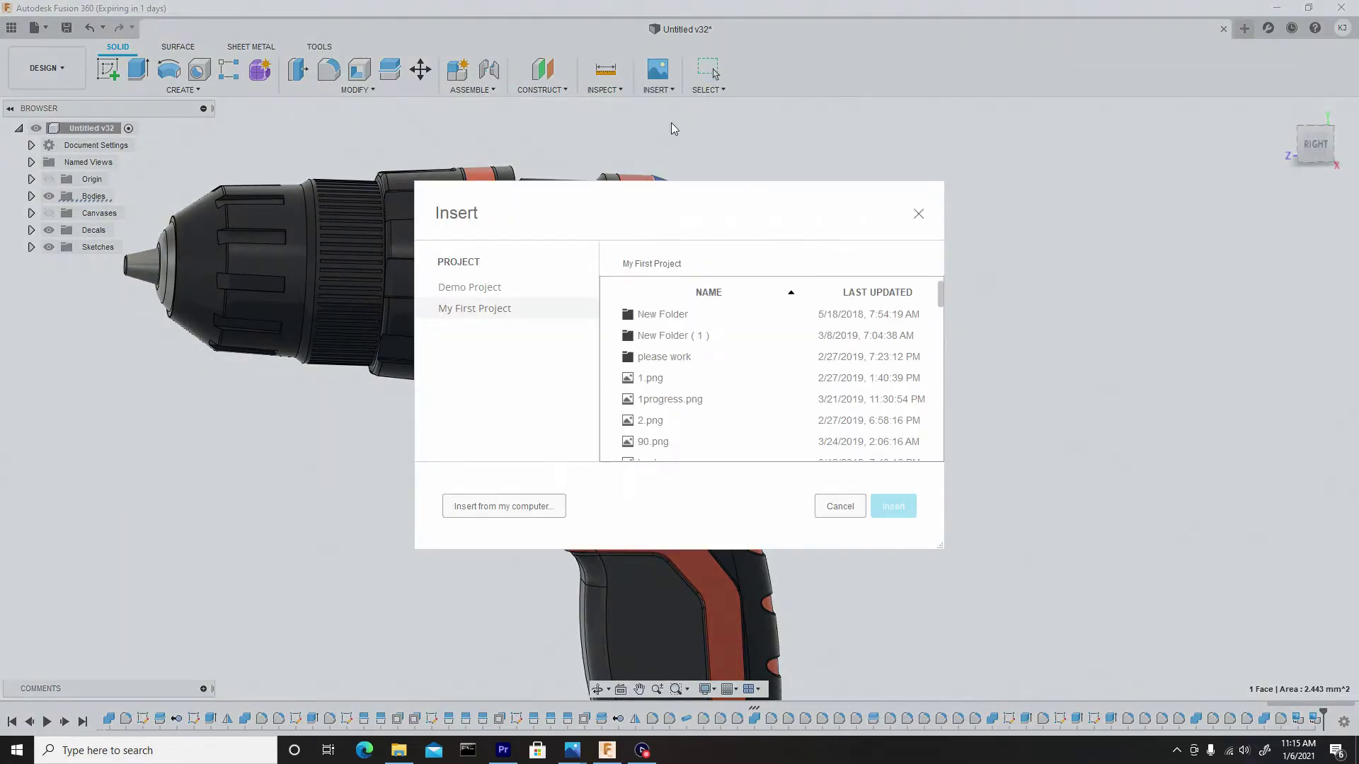
left_click(504, 506)
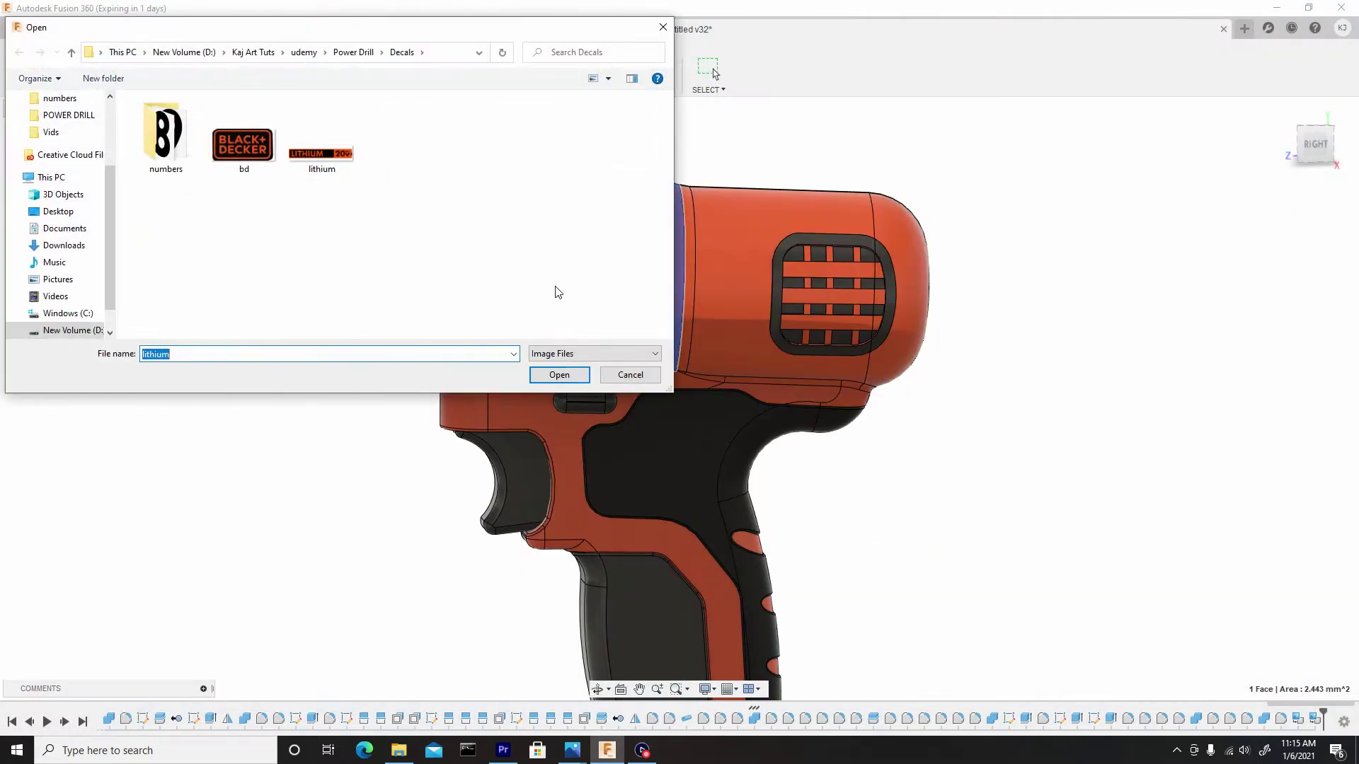
left_click(247, 146)
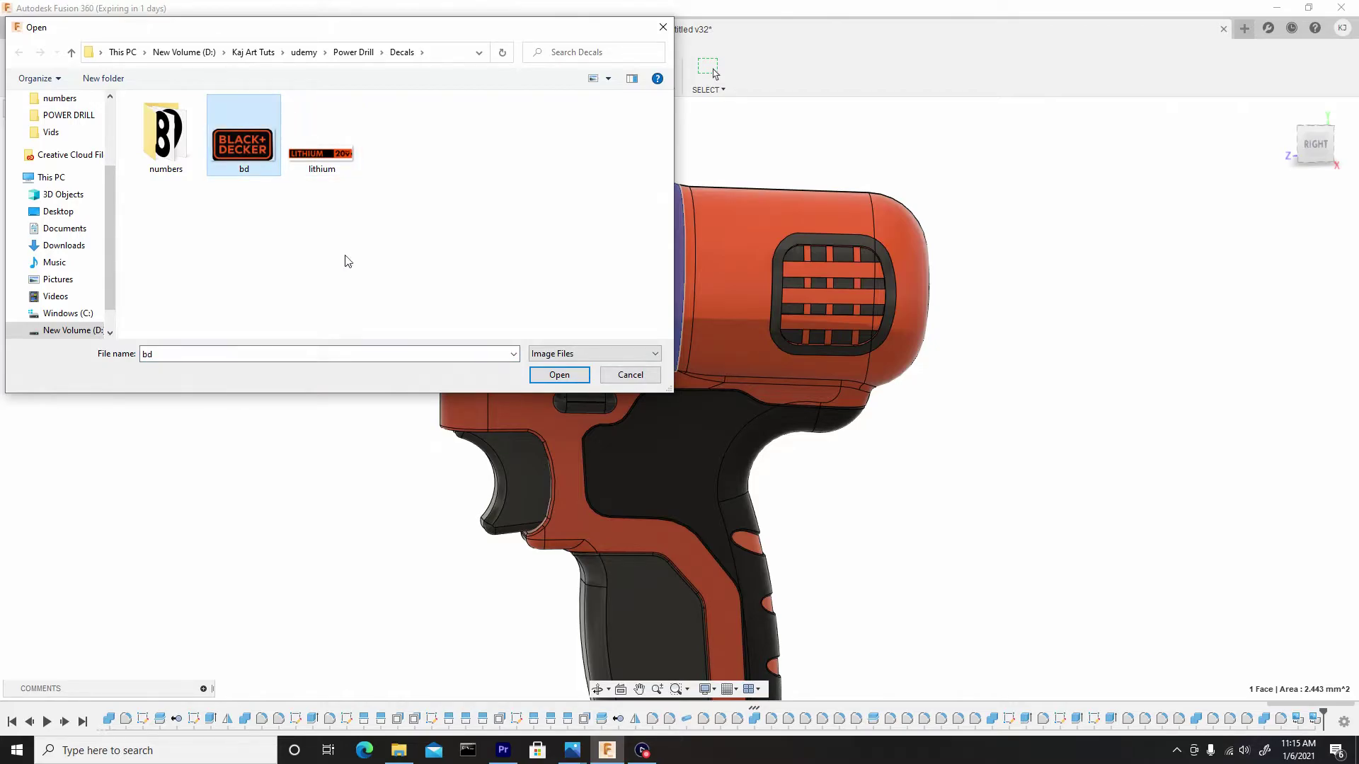
left_click(558, 376)
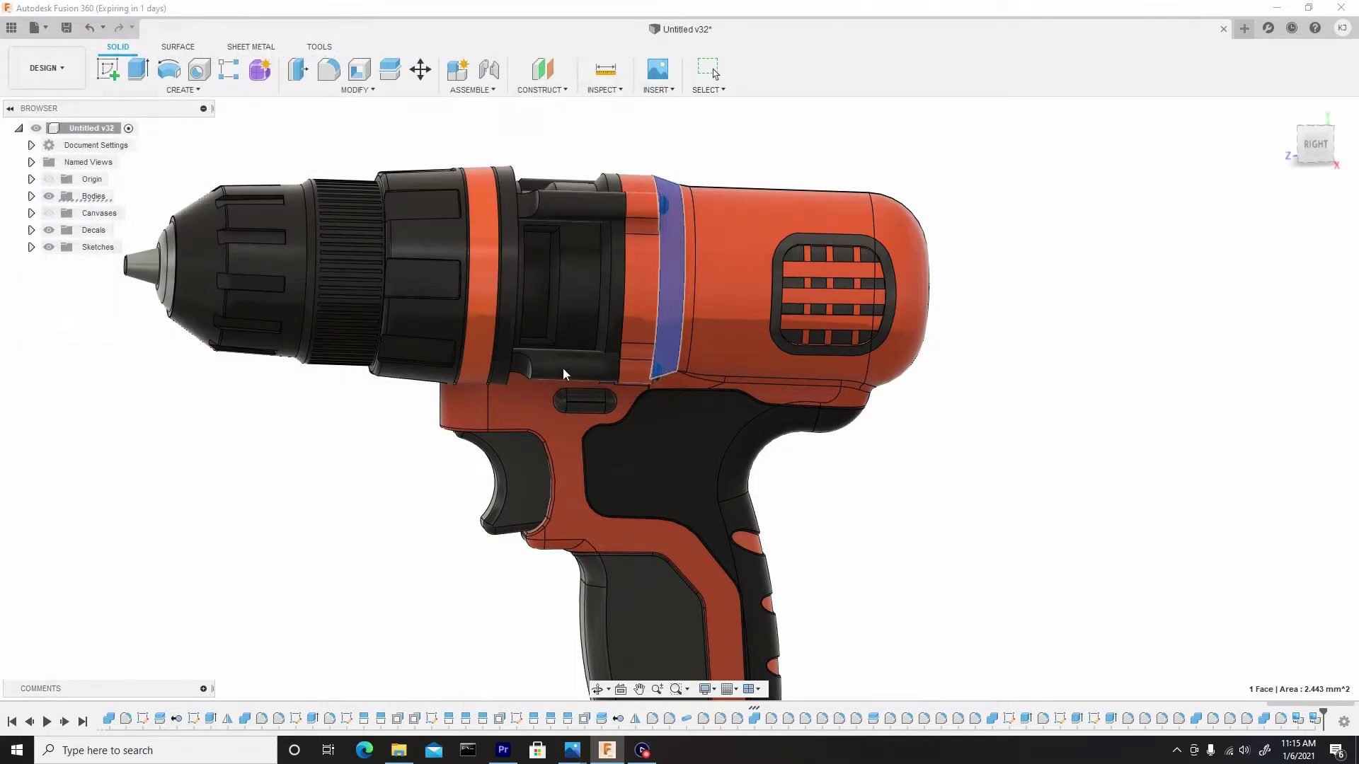
left_click(701, 268)
Enlarge the BLACK+DECKER logo decal and check it from another angle
scroll(687, 309, "down", 2)
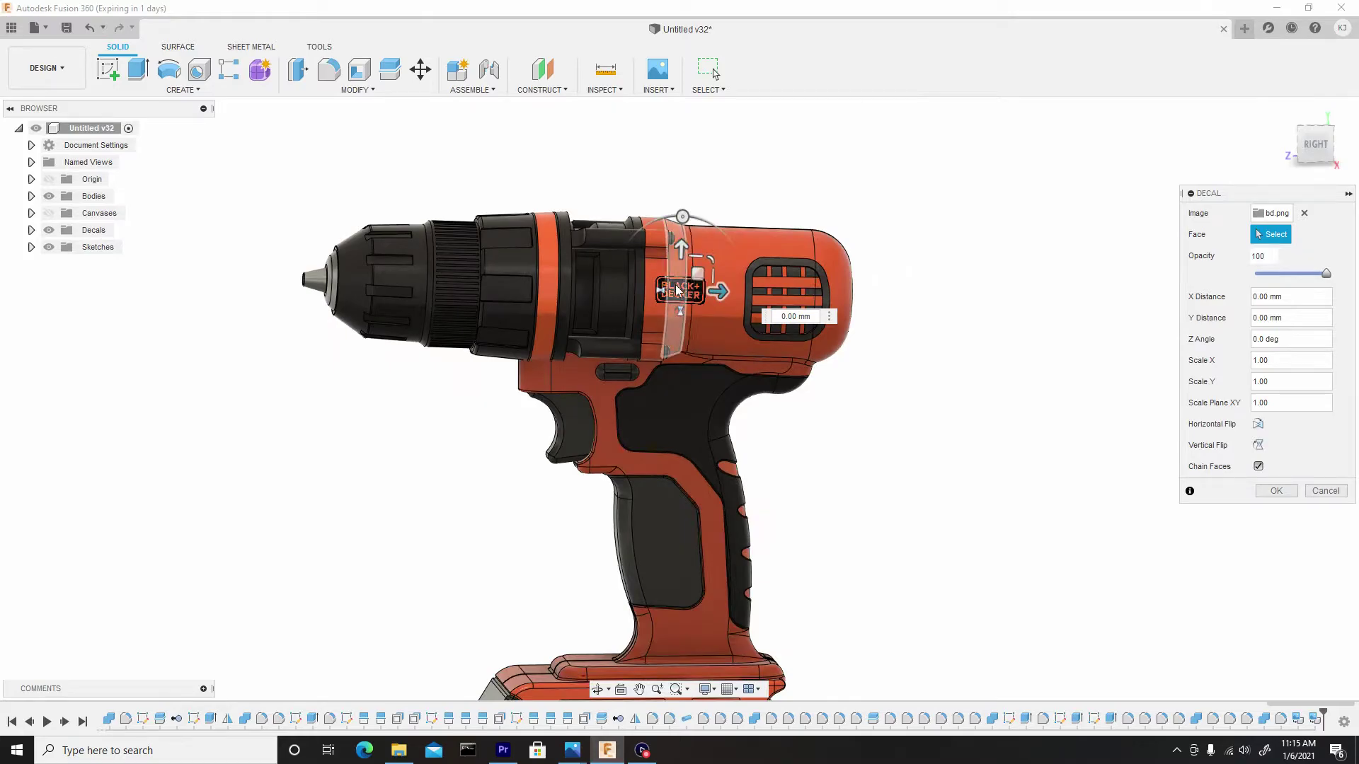
scroll(680, 308, "up", 2)
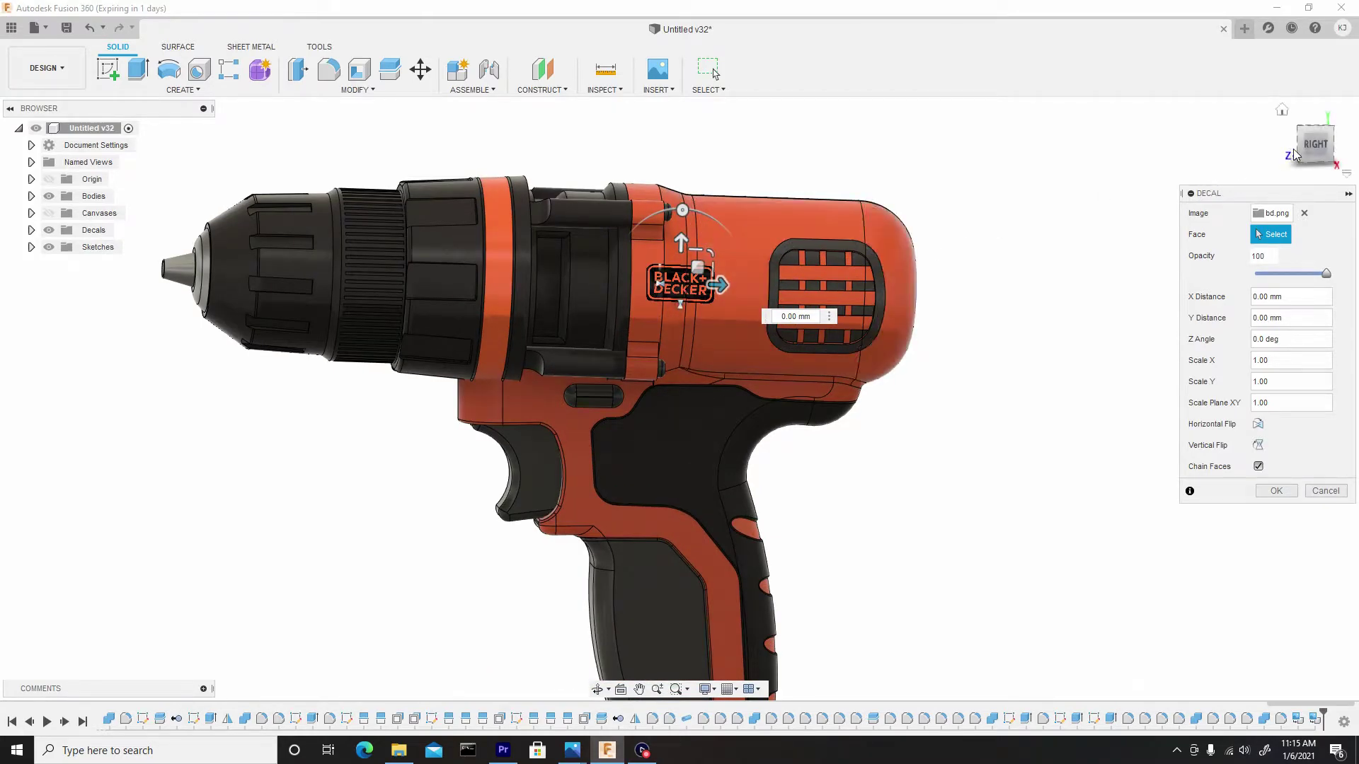
left_click(1315, 143)
mouse_move(729, 271)
left_mouse_down()
mouse_move(745, 270)
mouse_move(729, 271)
mouse_move(738, 300)
mouse_move(722, 286)
left_mouse_up()
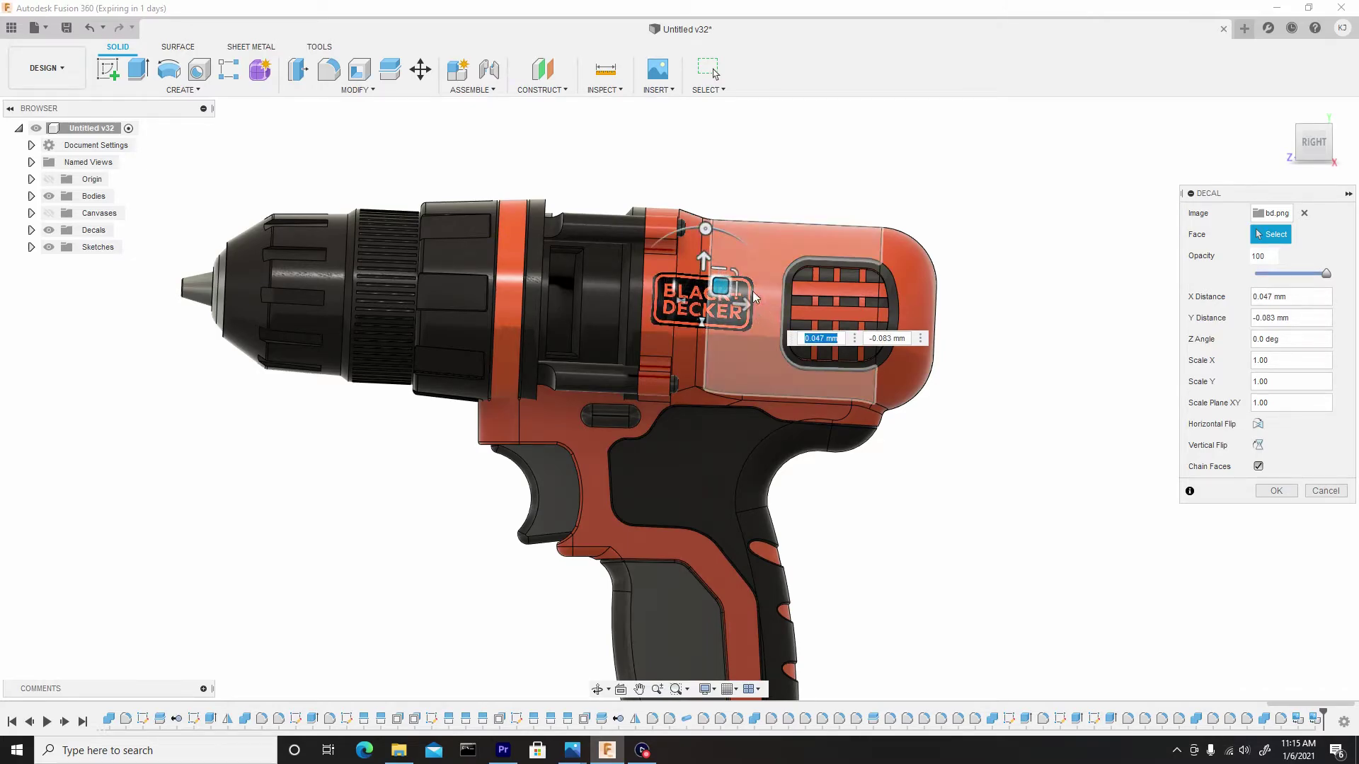
scroll(757, 289, "up", 3)
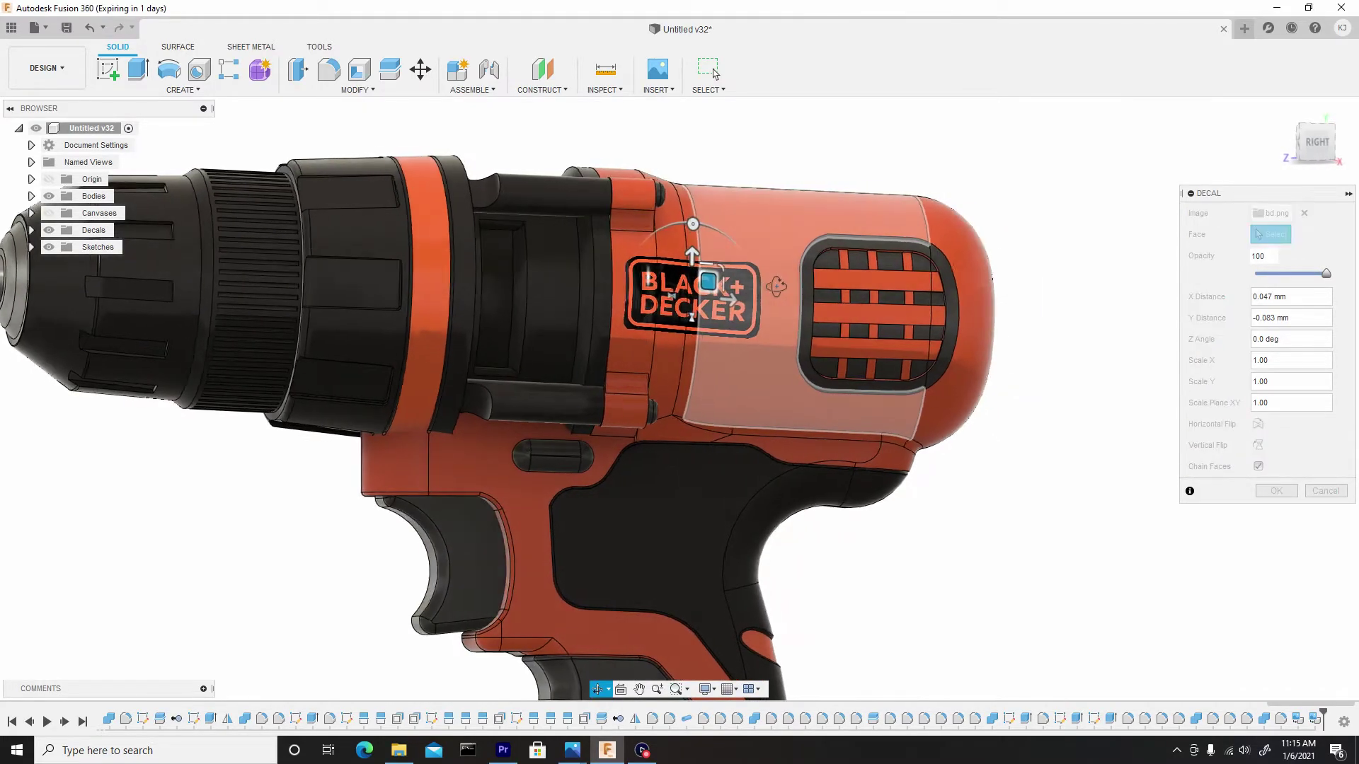
scroll(757, 301, "down", 6)
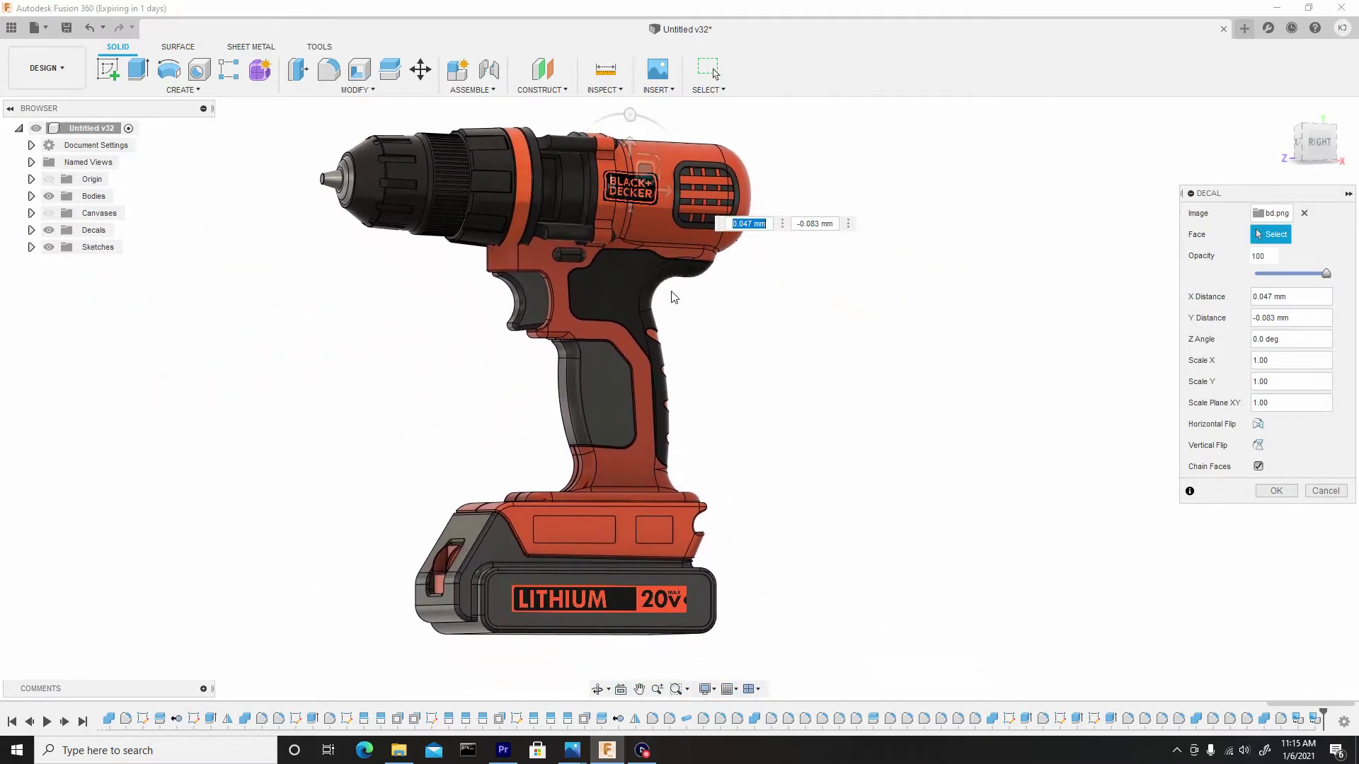
scroll(715, 310, "down", 2)
middle_click_drag(715, 309, 682, 312, "shift")
scroll(621, 193, "up", 5)
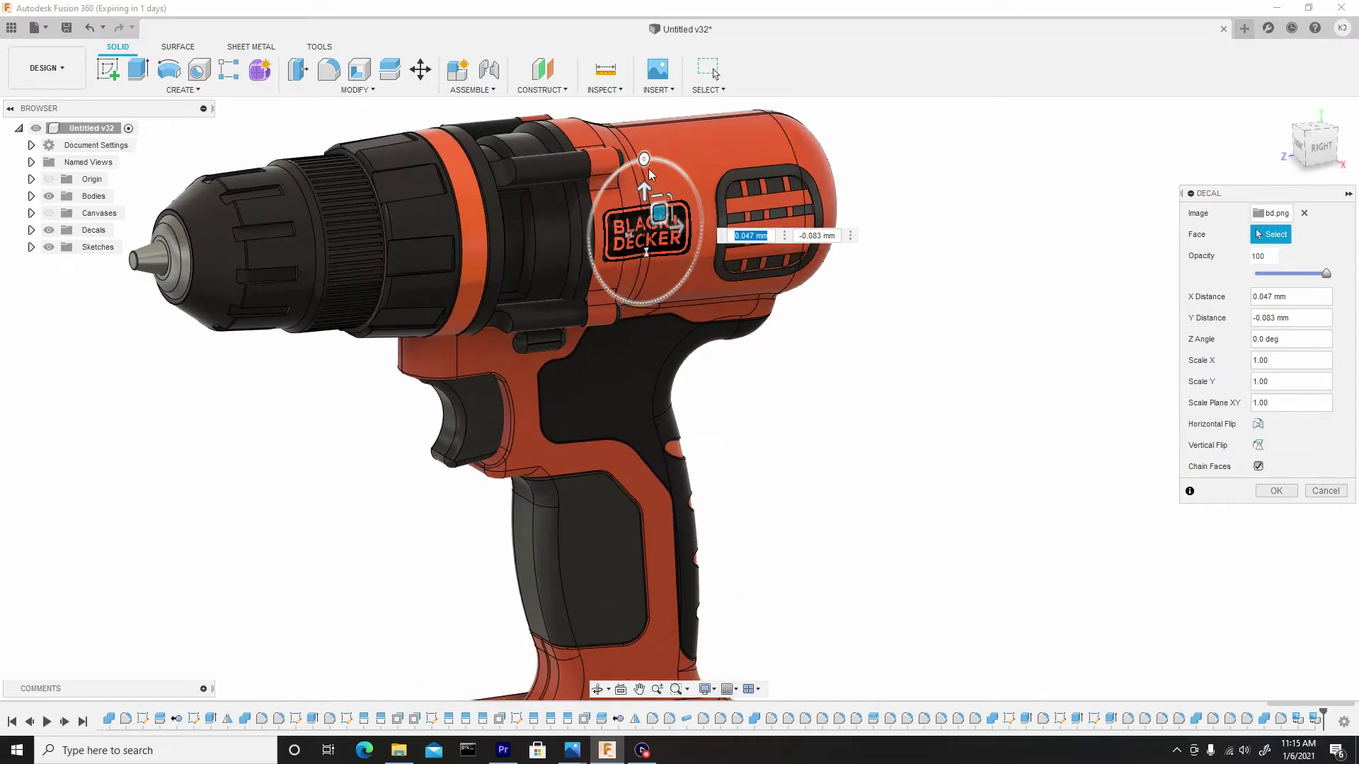
scroll(660, 221, "up", 3)
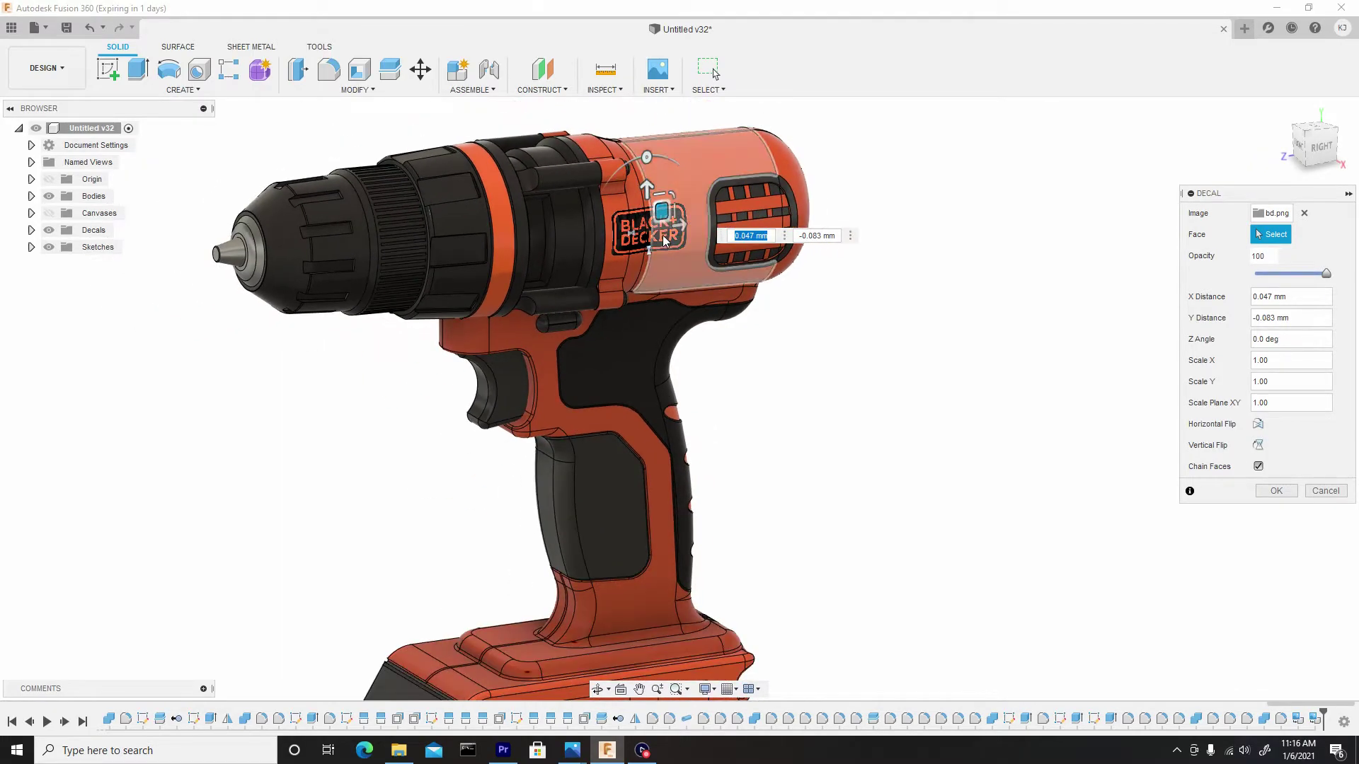
middle_click_drag(662, 235, 663, 311, "shift")
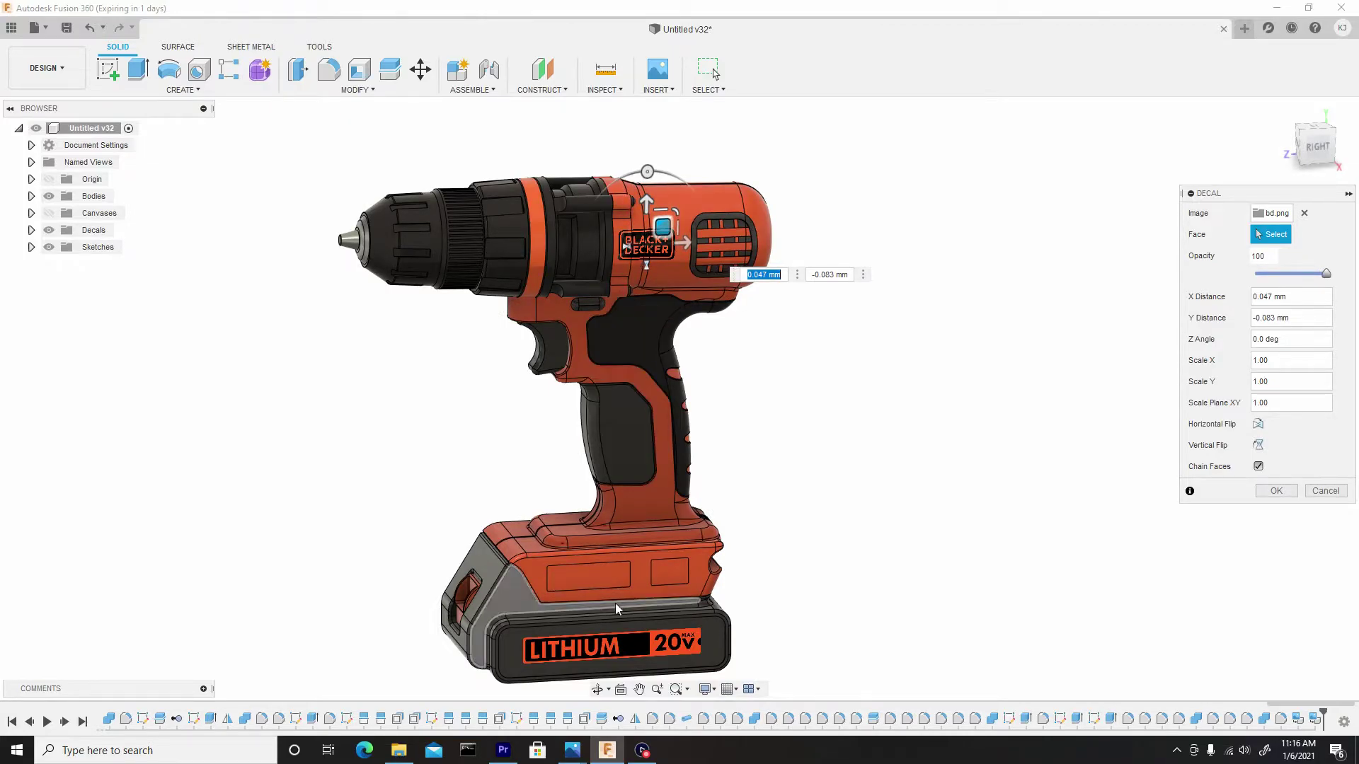
scroll(670, 210, "up", 5)
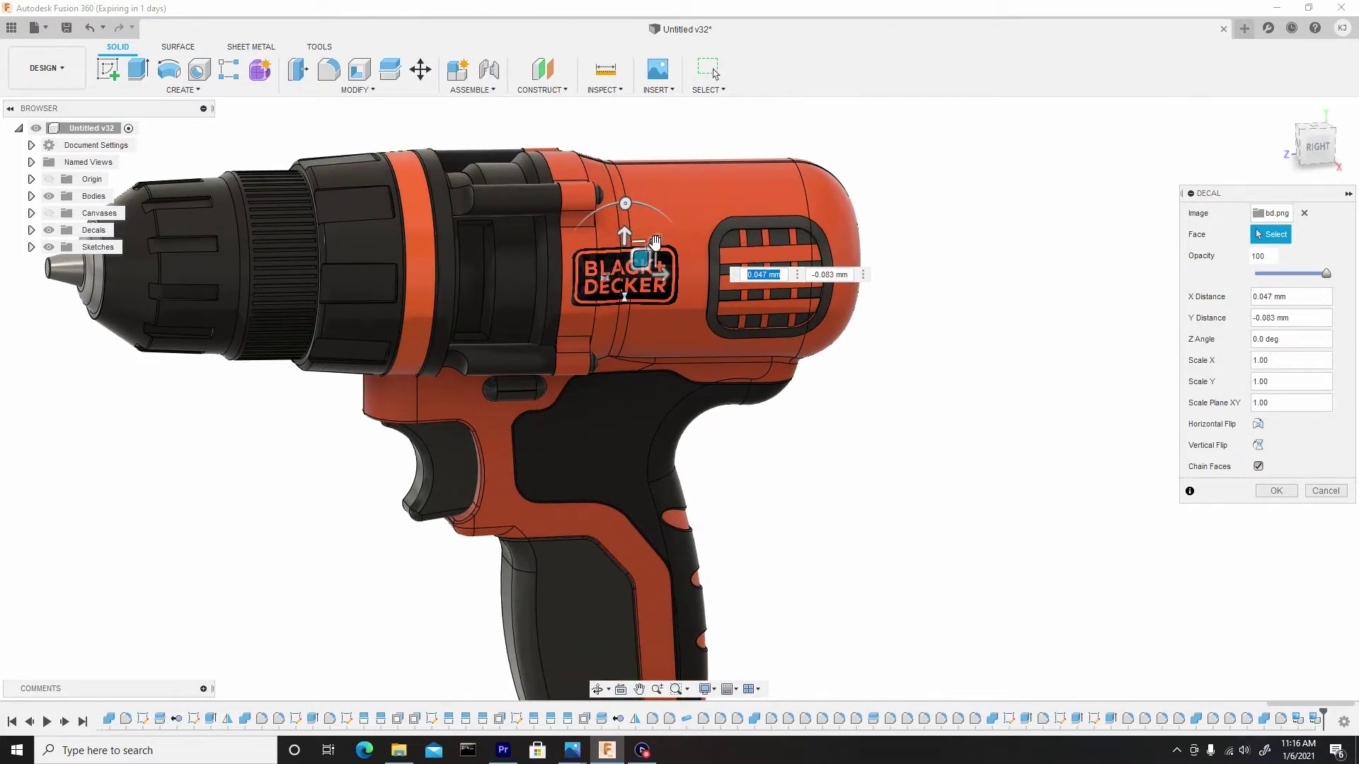
Stretch the logo to a Y scale of 1.162 and confirm the decal
left_click(638, 239)
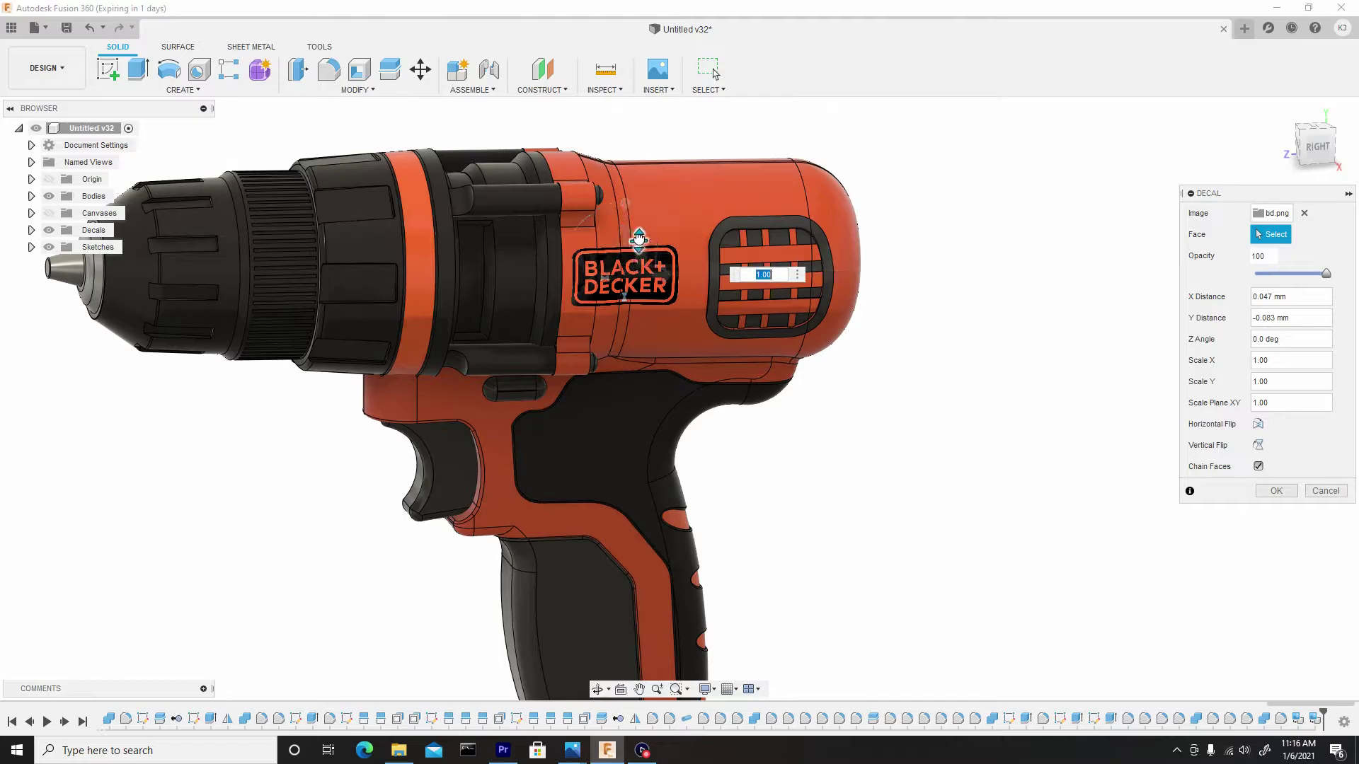
left_click_drag(638, 238, 638, 236)
scroll(637, 248, "down", 5)
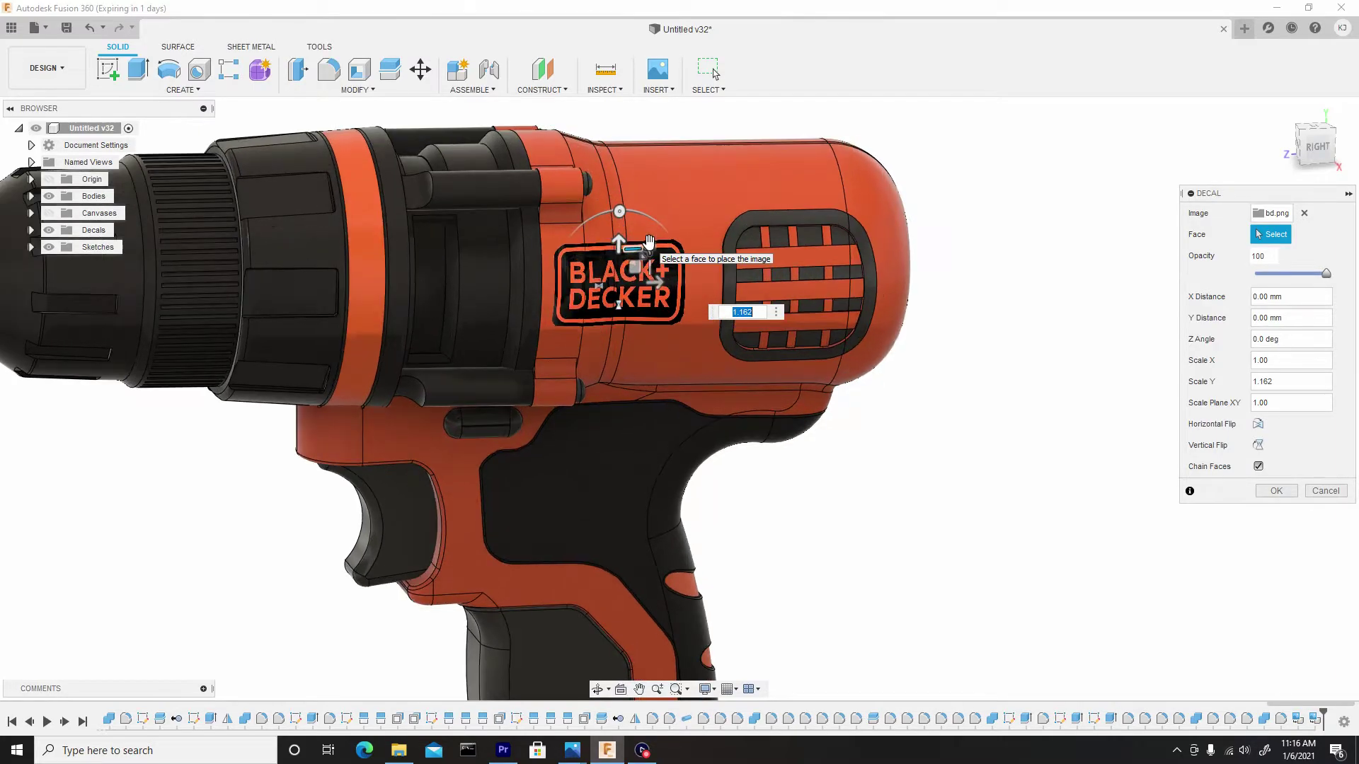
middle_click_drag(680, 382, 679, 349)
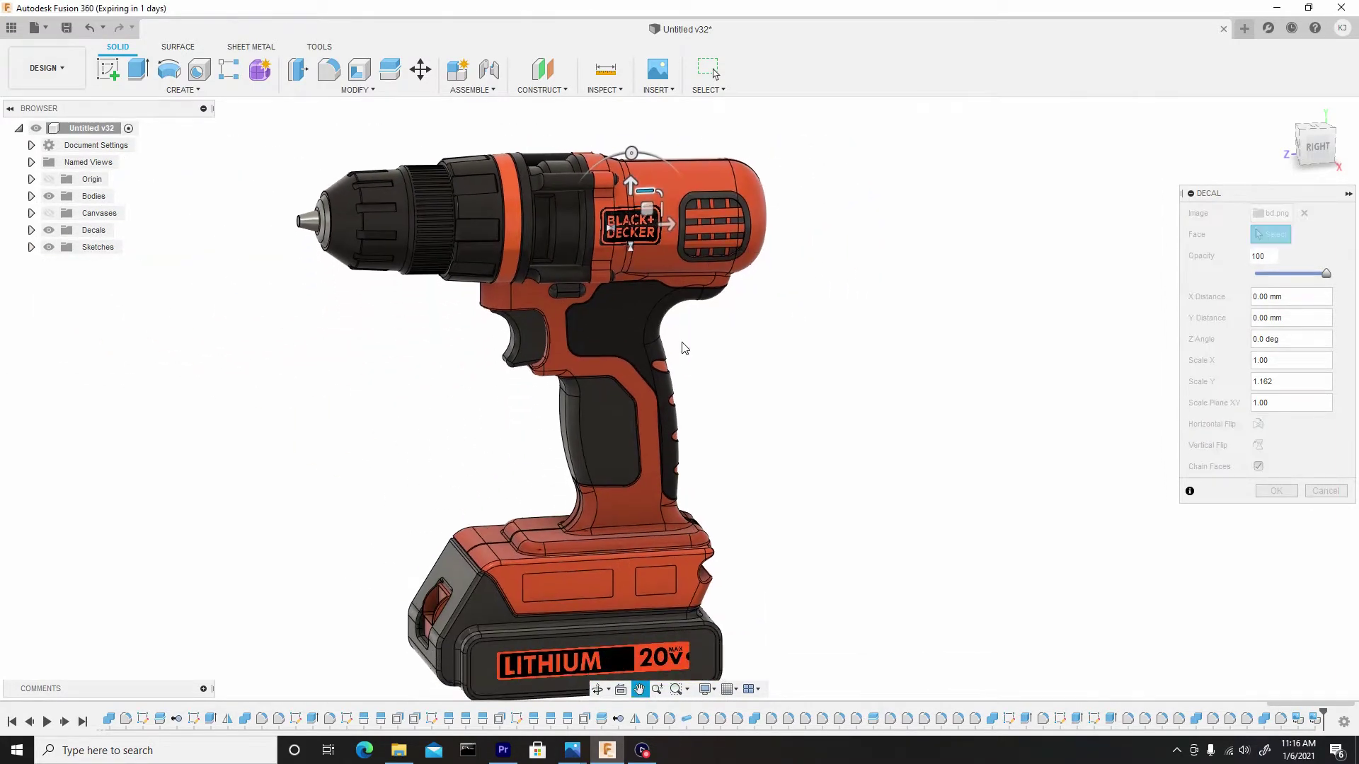
left_click(1270, 492)
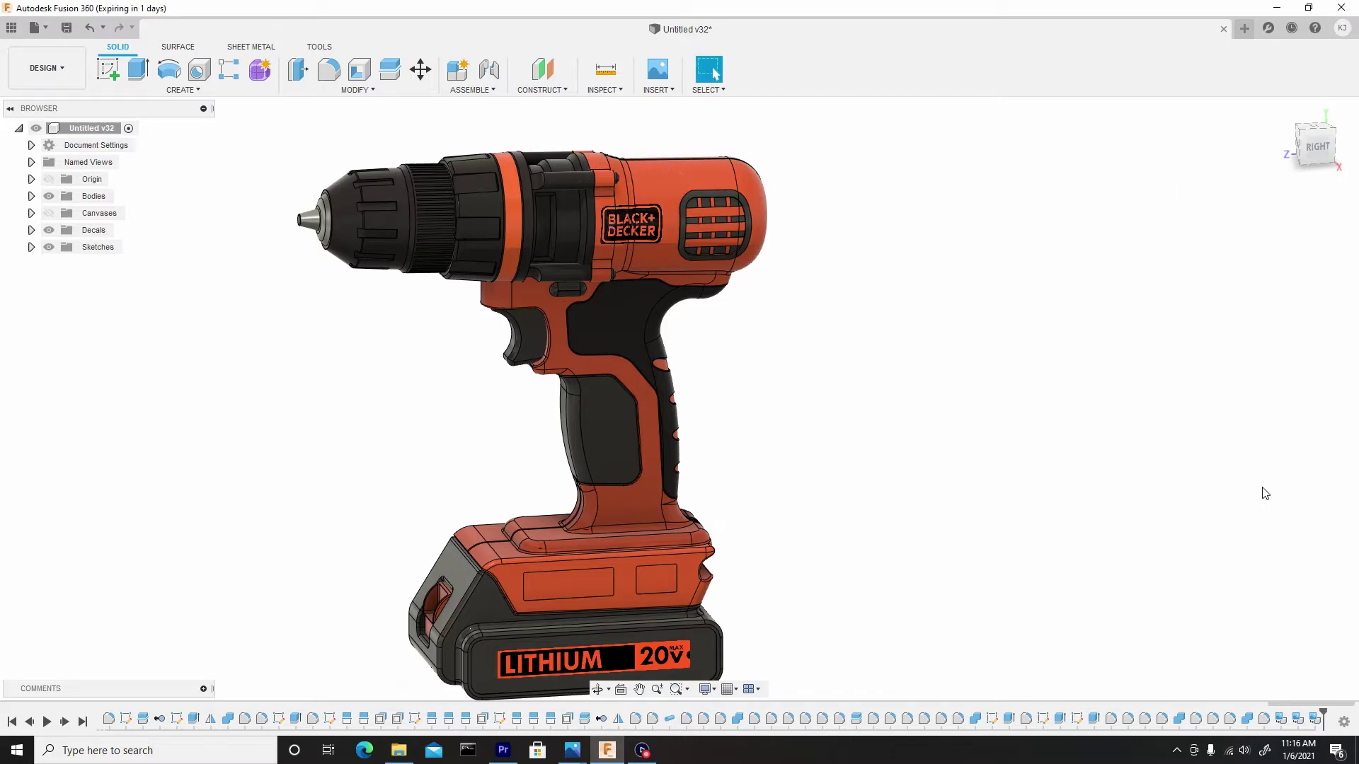
middle_click_drag(888, 407, 784, 382, "shift")
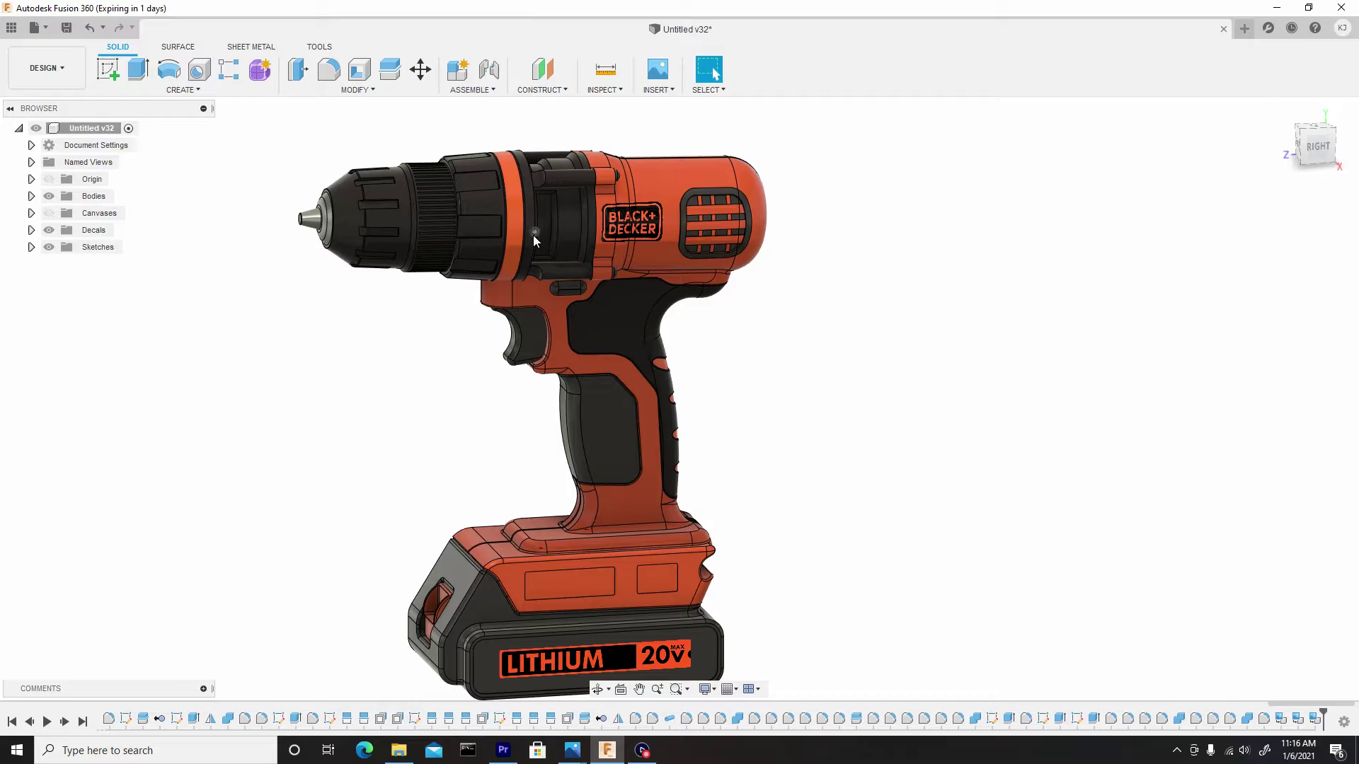
middle_click_drag(529, 394, 488, 375, "shift")
middle_click_drag(481, 240, 505, 194, "shift")
scroll(502, 214, "down", 2)
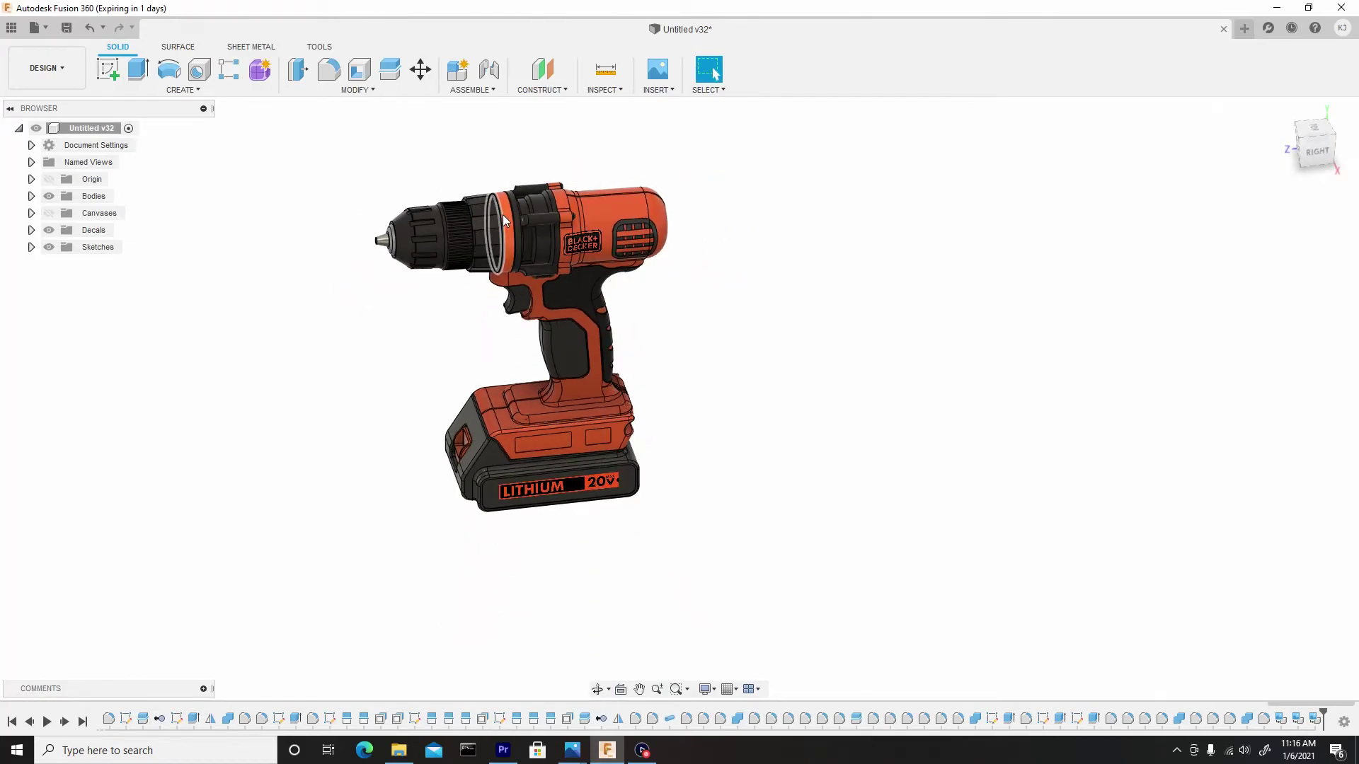
scroll(503, 215, "up", 5)
scroll(502, 215, "up", 1)
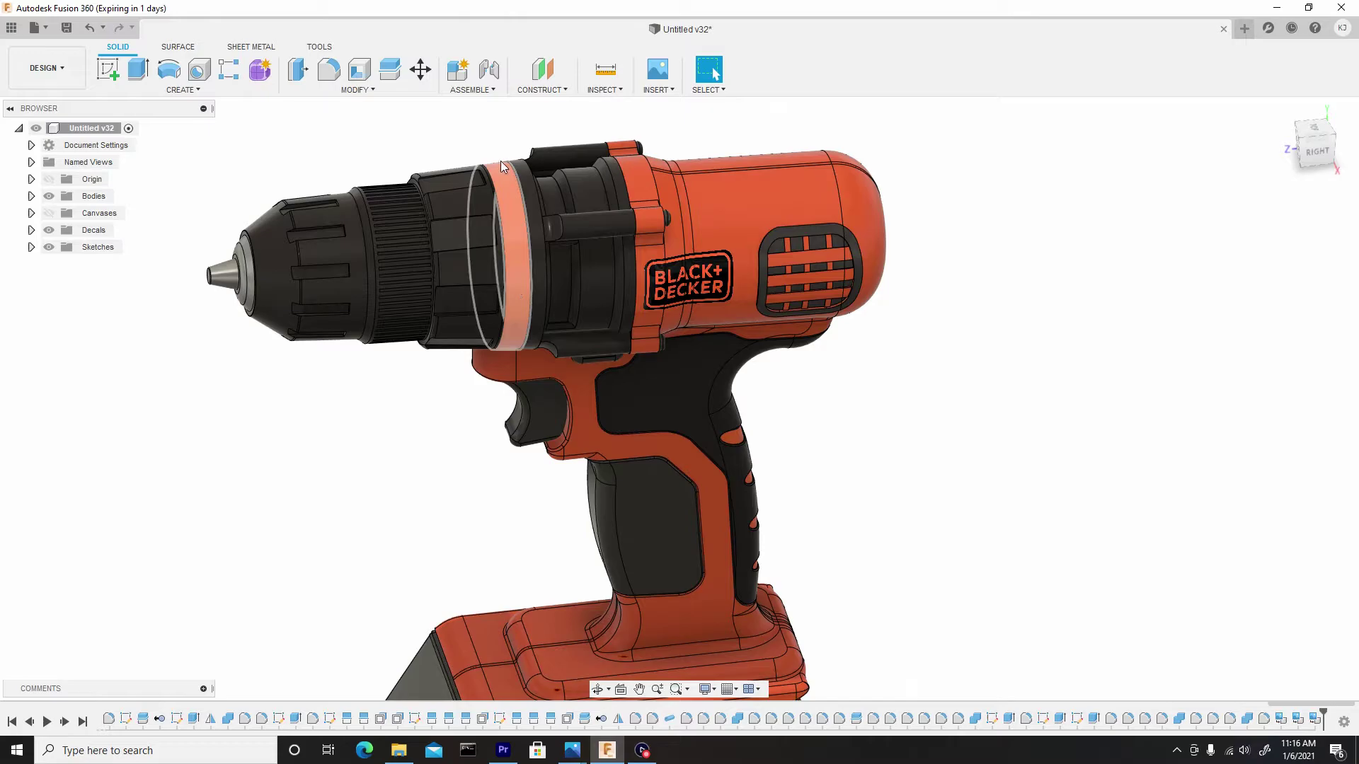
mouse_move(502, 248)
middle_mouse_down("shift")
mouse_move(491, 212)
mouse_move(391, 293)
mouse_move(315, 279)
mouse_move(443, 312)
mouse_move(517, 227)
middle_mouse_up("shift")
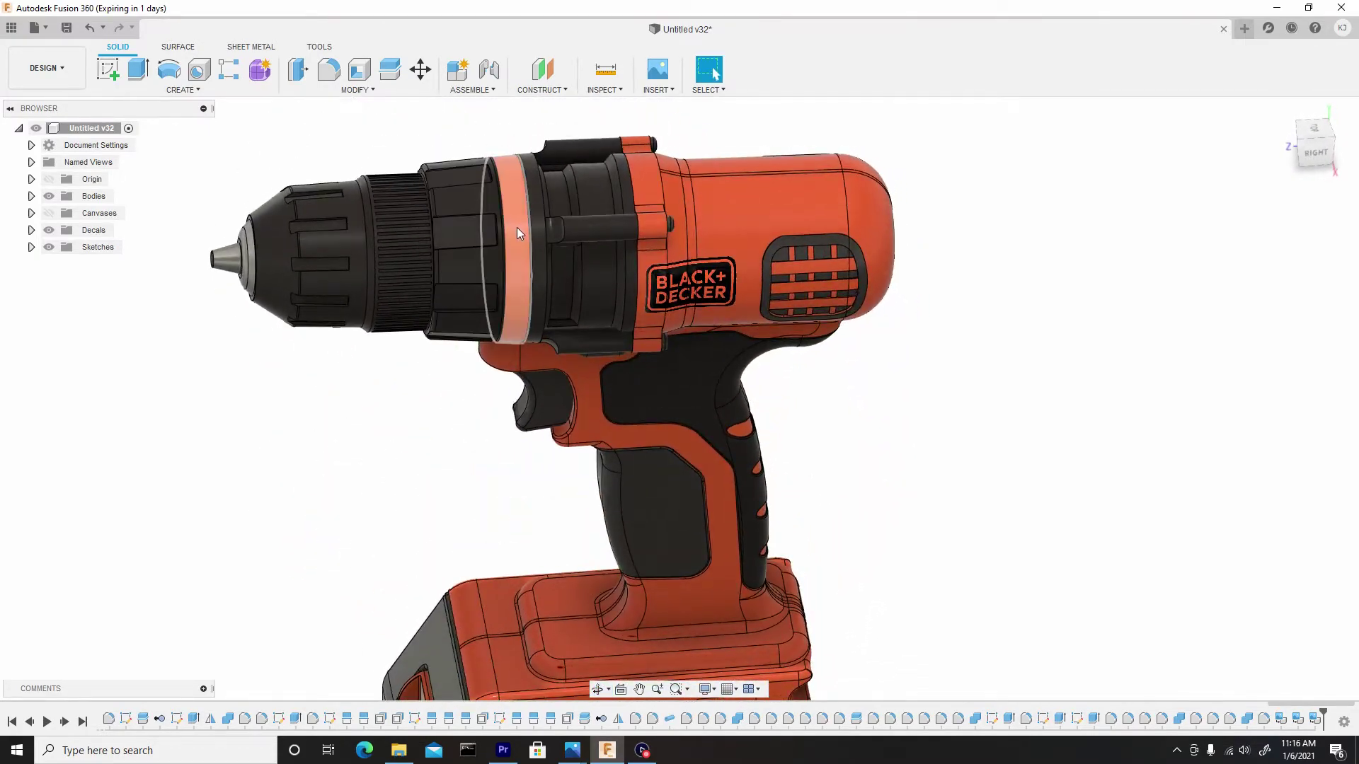
scroll(517, 243, "down", 3)
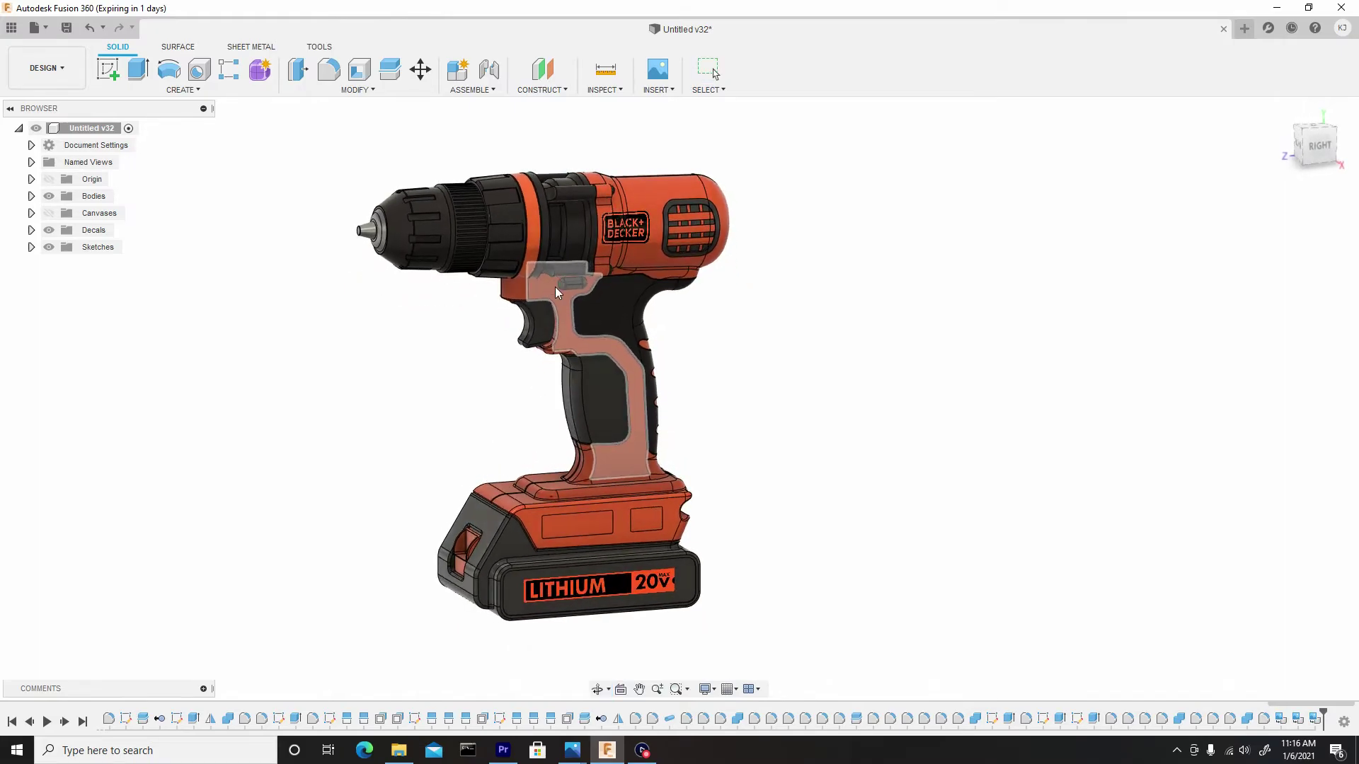
scroll(551, 276, "up", 3)
scroll(565, 241, "up", 2)
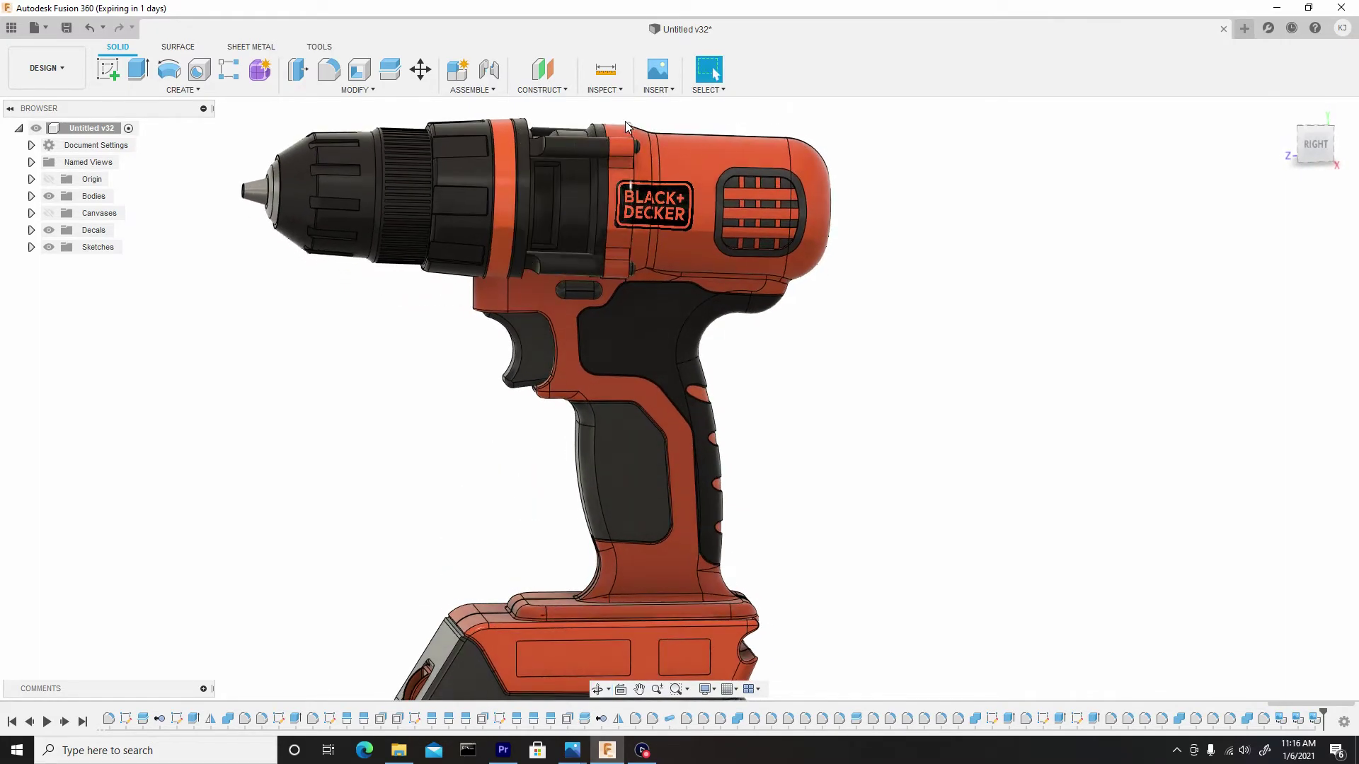
Select the clutch ring face and pick image 1 from the numbers folder for a new decal
left_click(504, 196)
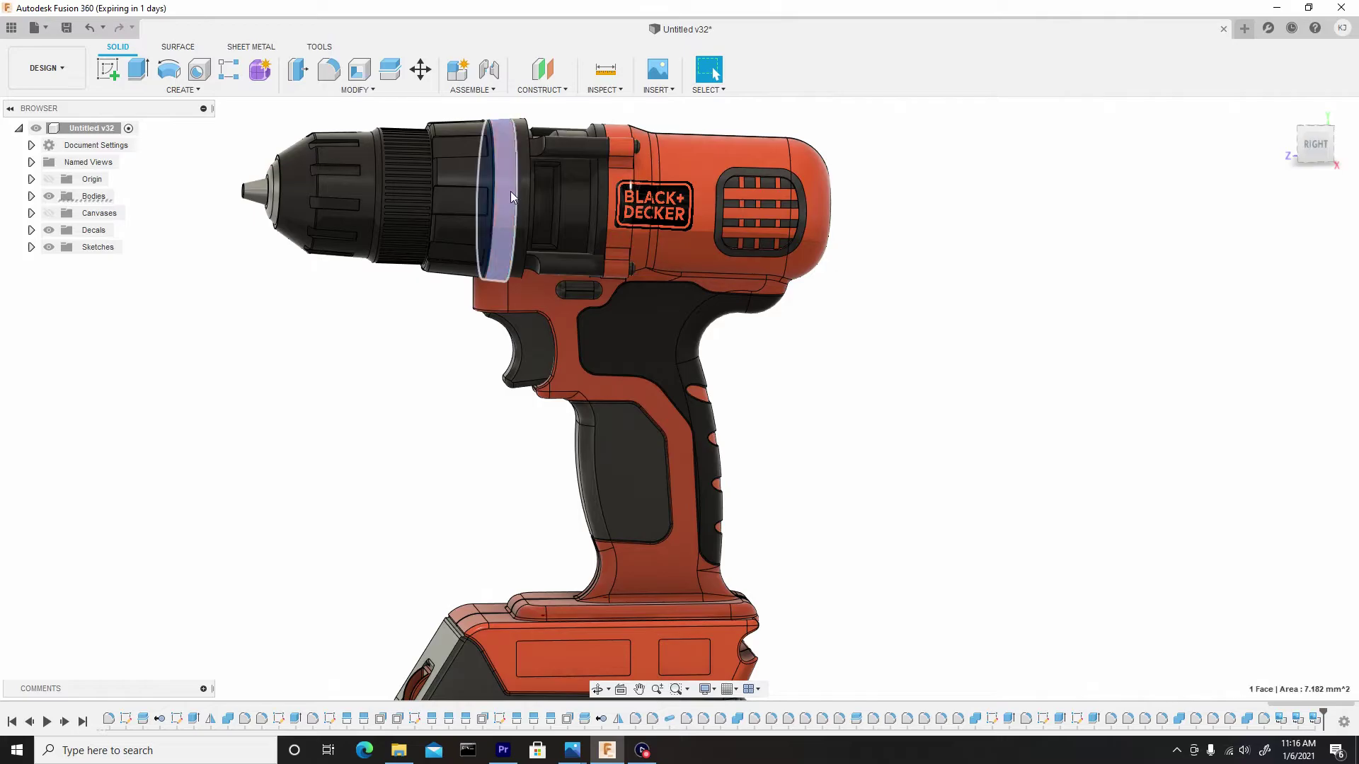
left_click(658, 90)
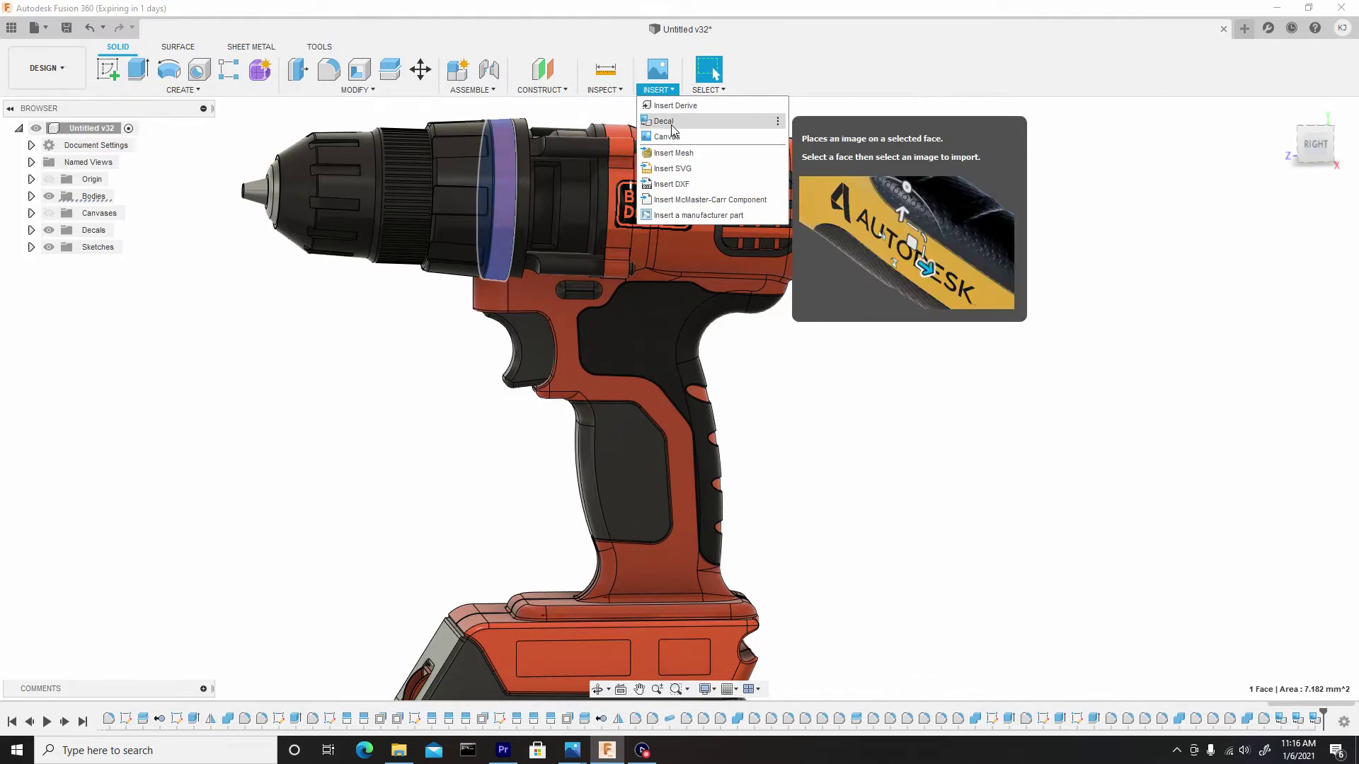
left_click(665, 121)
left_click(538, 514)
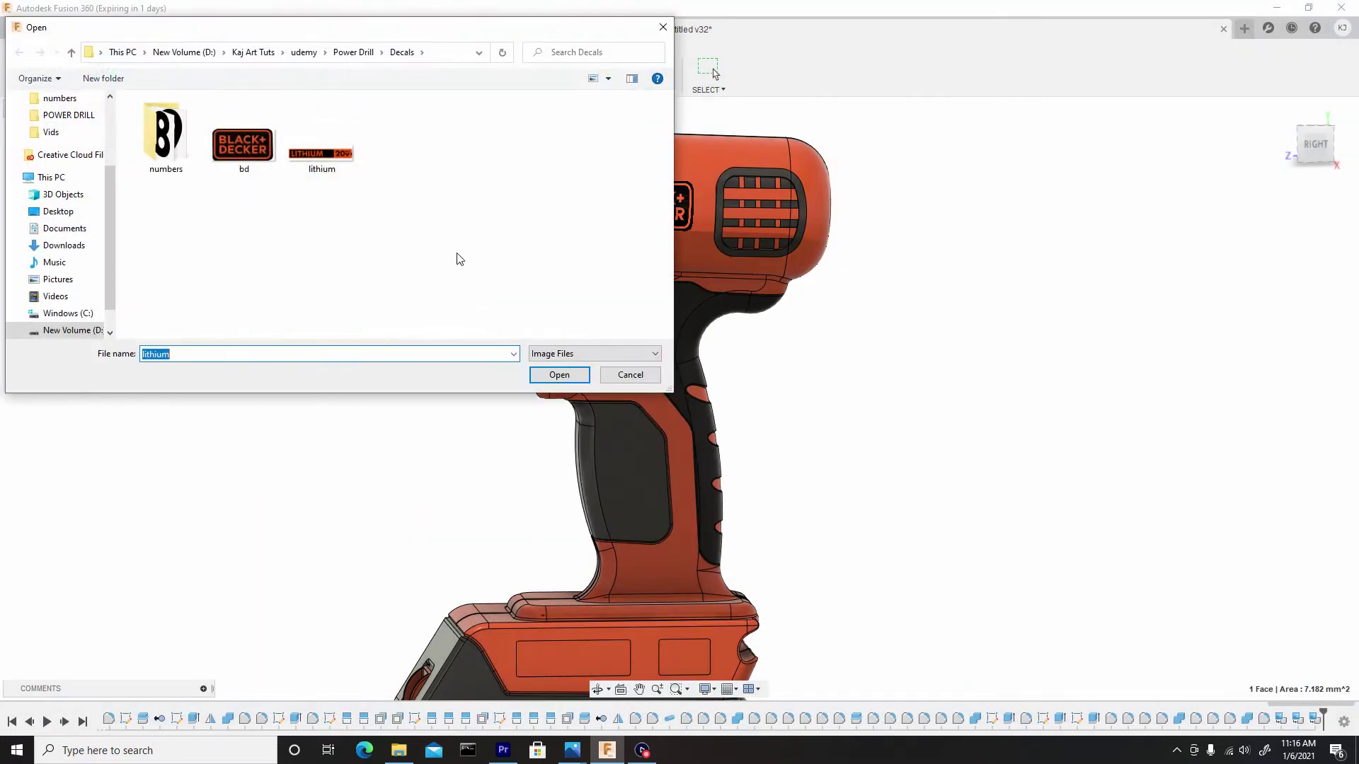
double_click(168, 145)
left_click(172, 146)
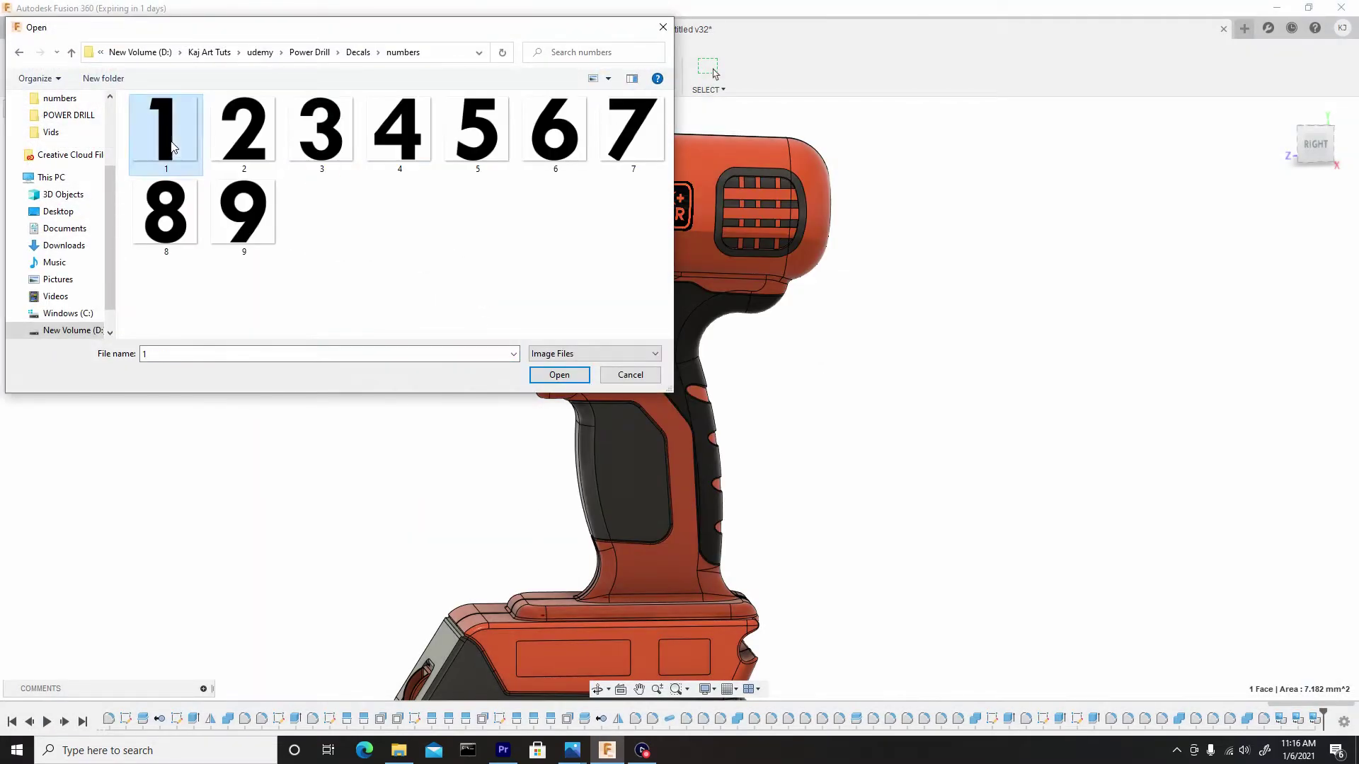
Load the number 1 image and shrink the decal's overall size on the clutch ring
left_click(558, 375)
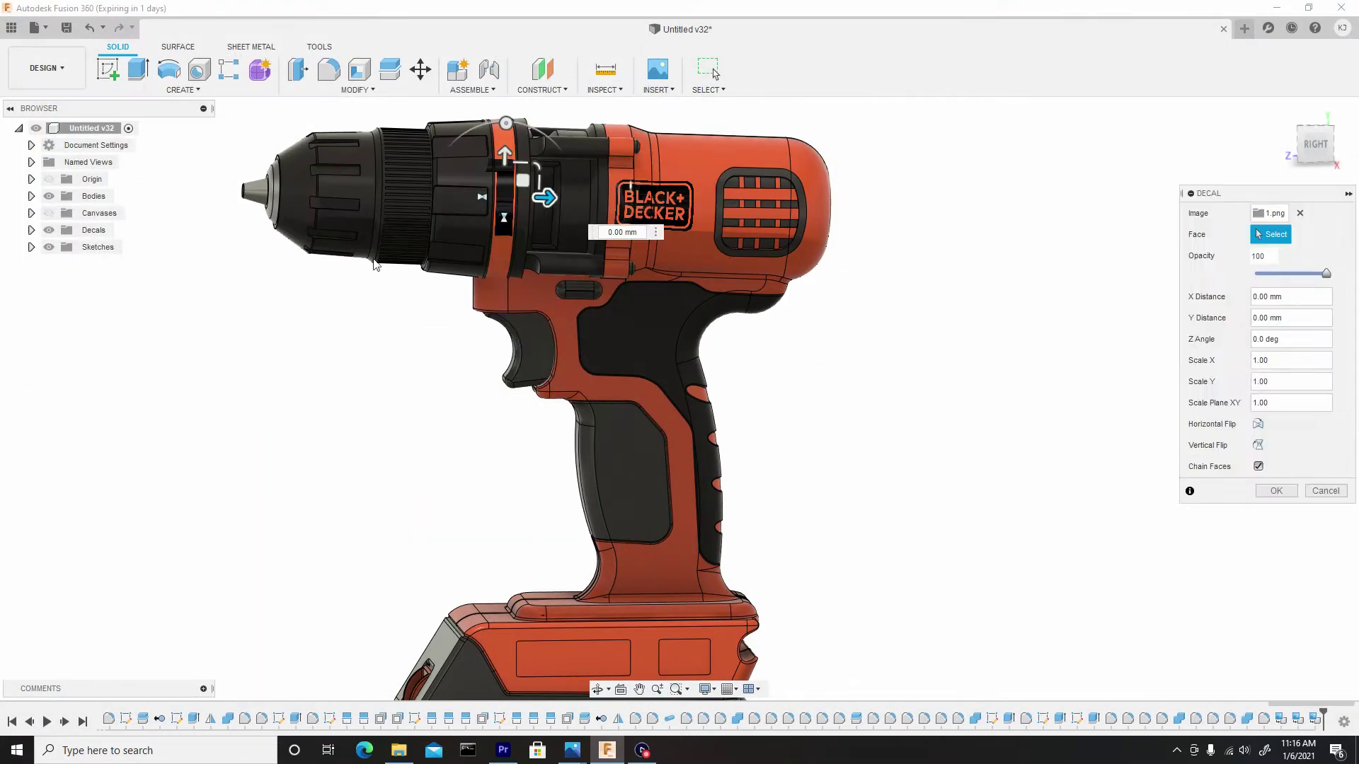
scroll(490, 231, "up", 4)
middle_click_drag(510, 199, 429, 211)
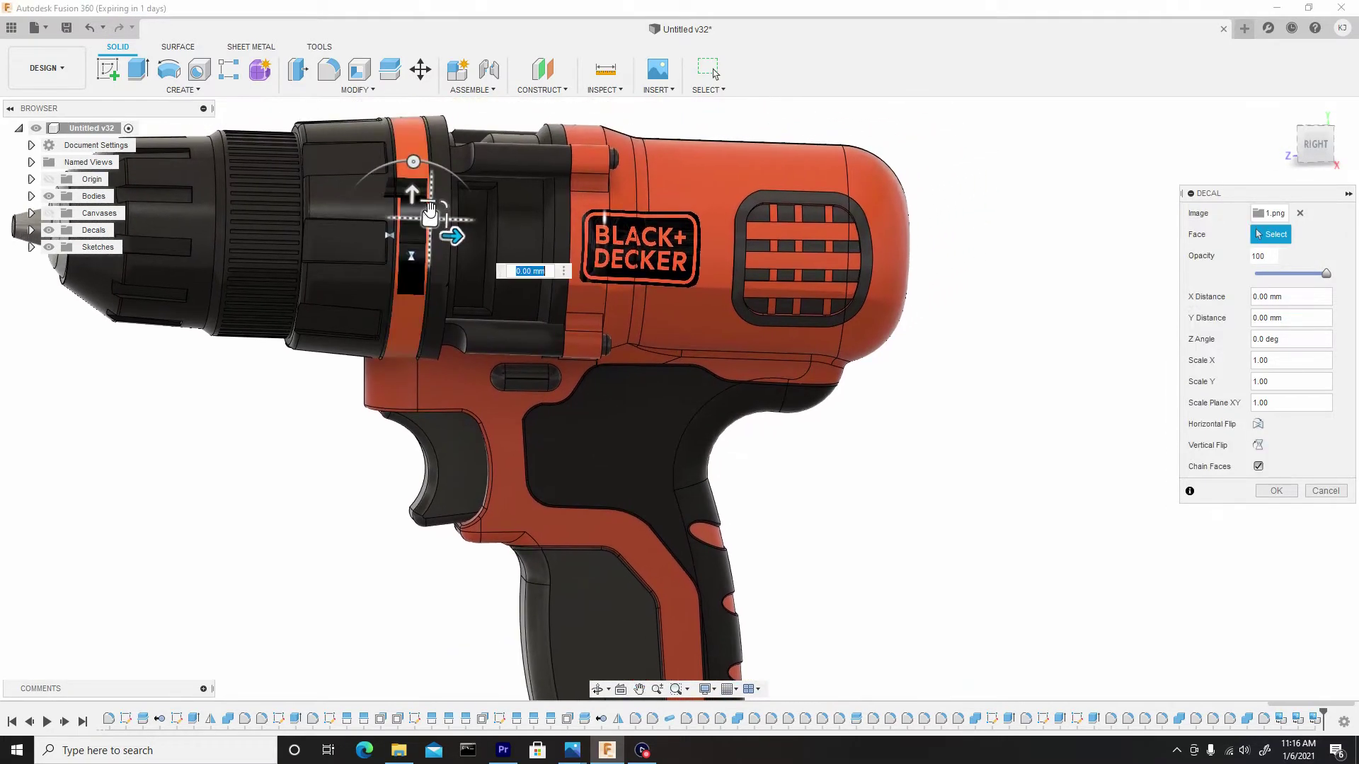
left_click(444, 203)
left_click(445, 204)
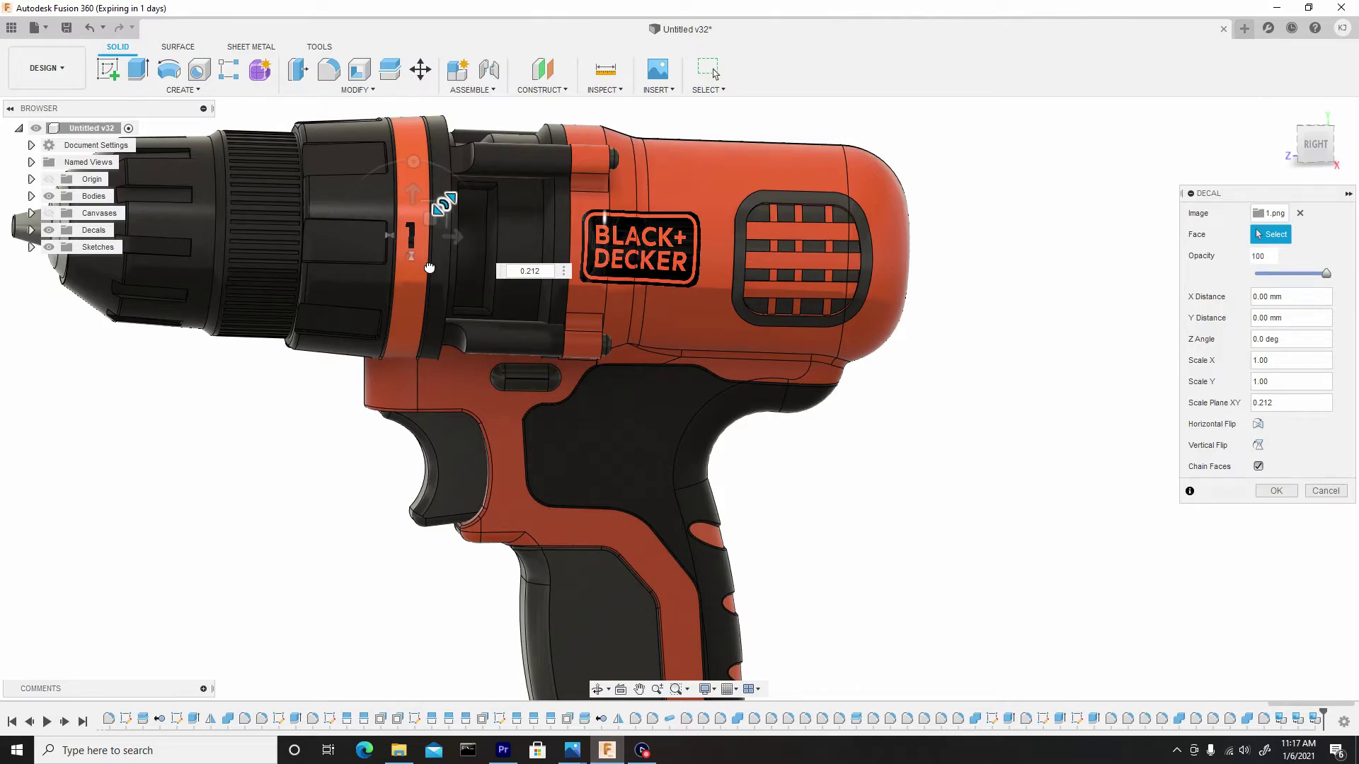
left_click(541, 272)
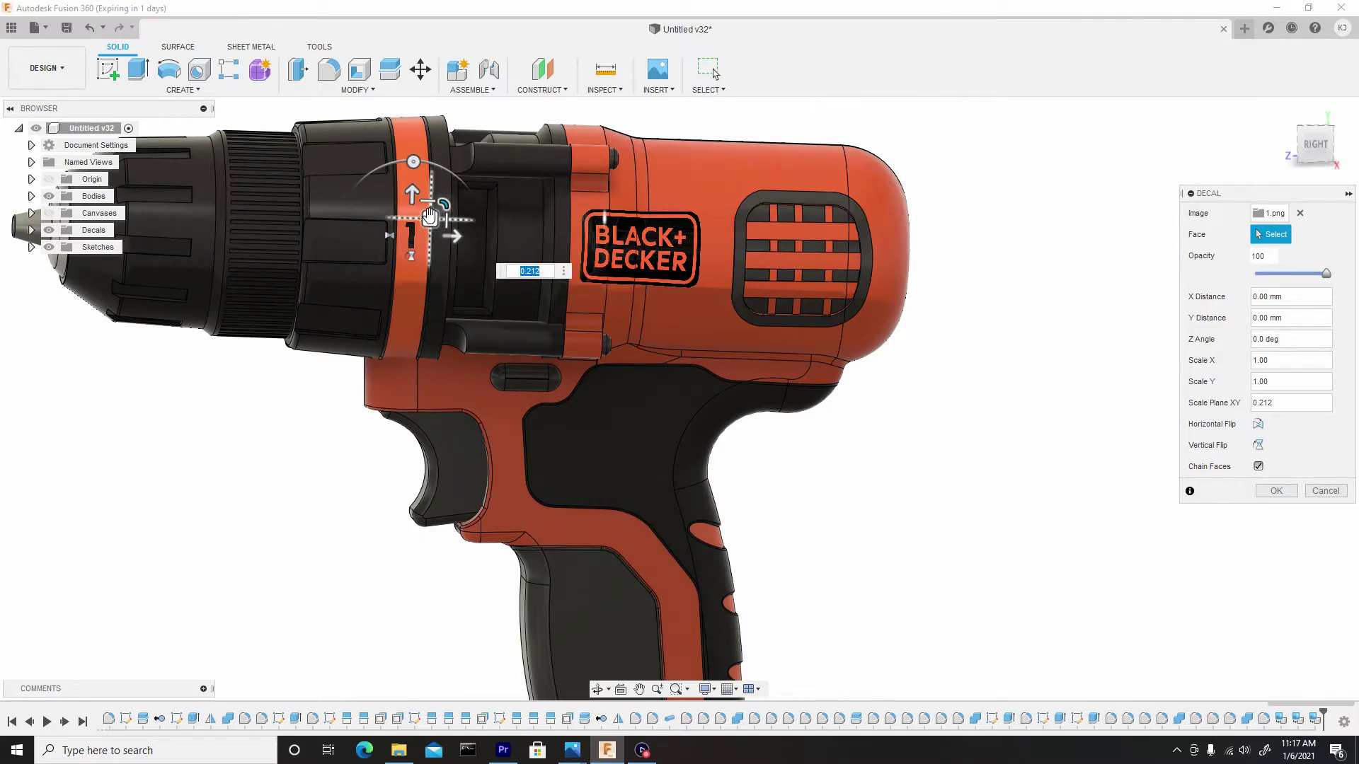
Set the number 1 decal's Z angle to 0 and apply it
scroll(448, 238, "up", 2)
left_click_drag(404, 161, 385, 307)
type("00")
scroll(401, 351, "up", 5)
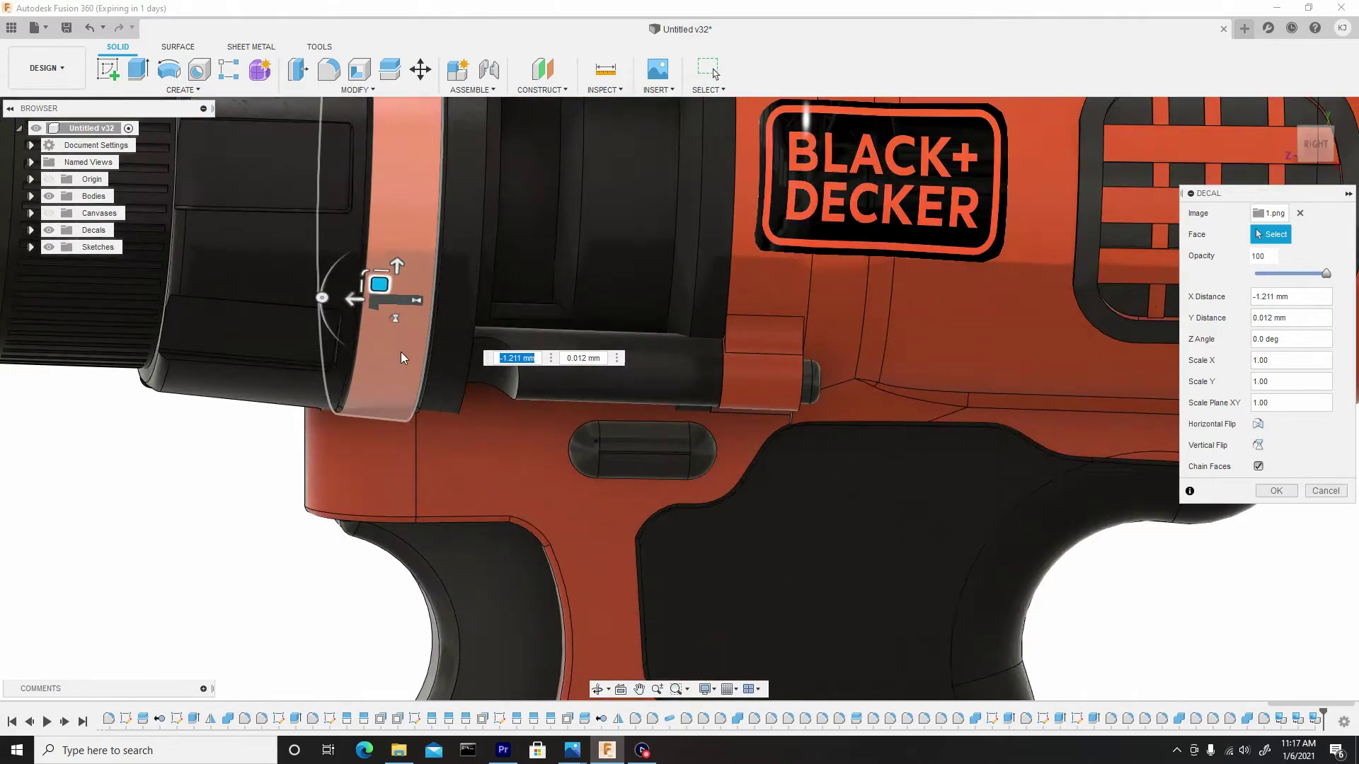
scroll(425, 314, "down", 5)
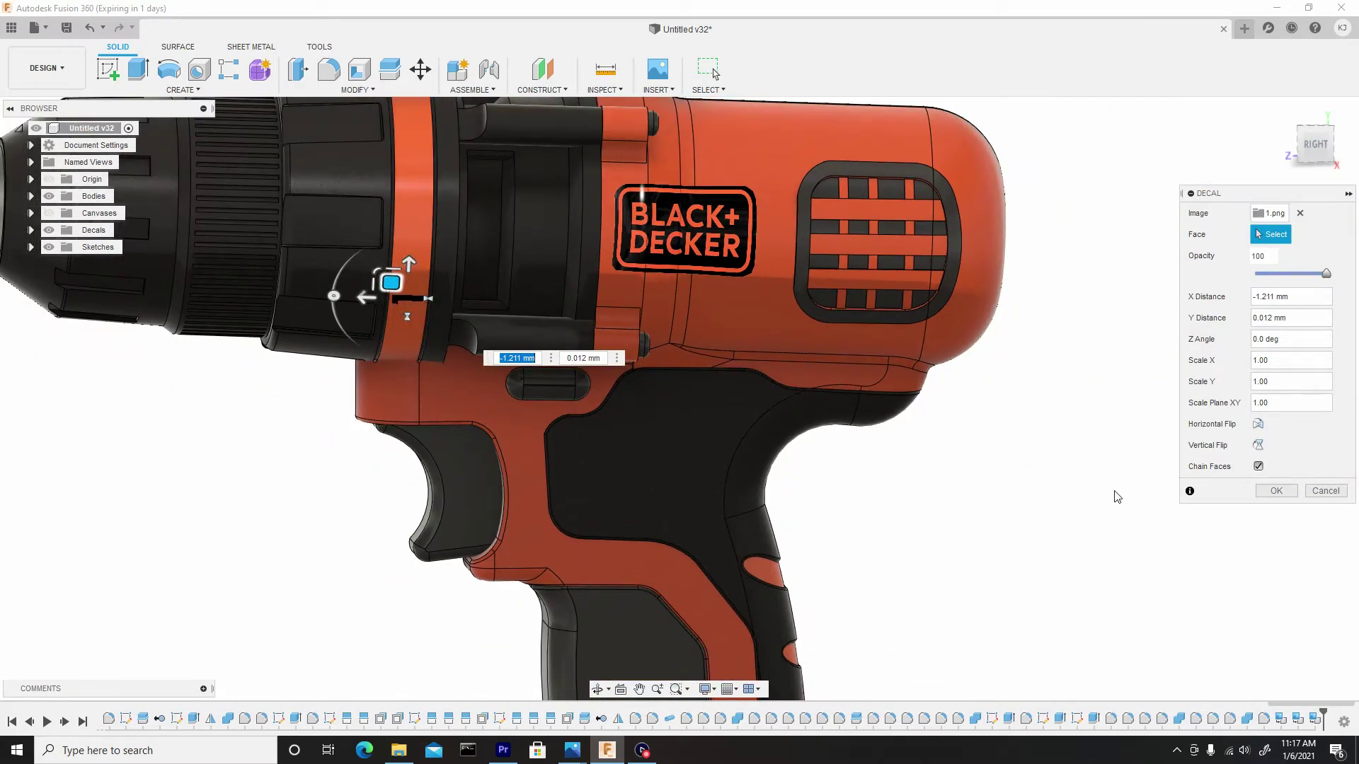
left_click(1276, 491)
scroll(746, 325, "down", 5)
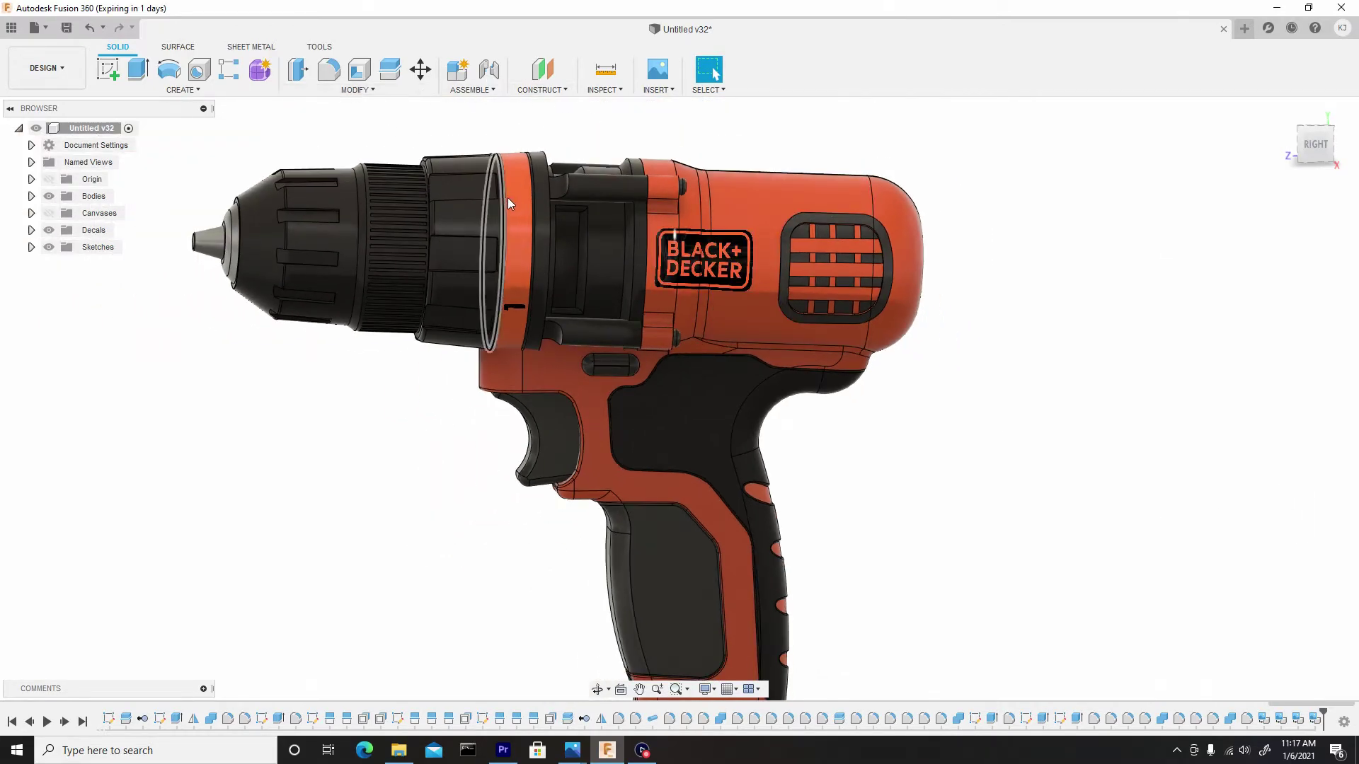
Insert the number 2 image as a decal on the clutch ring face
left_click(523, 226)
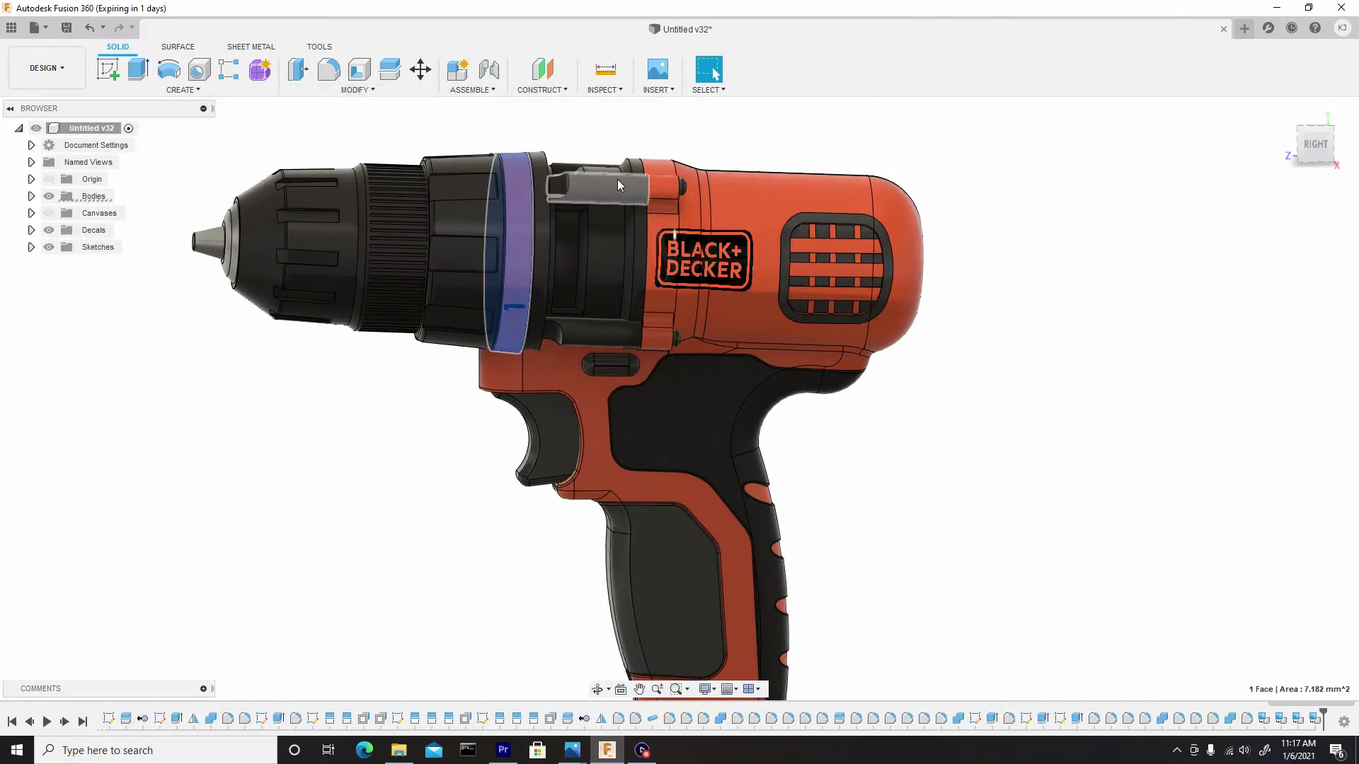
left_click(653, 91)
left_click(658, 122)
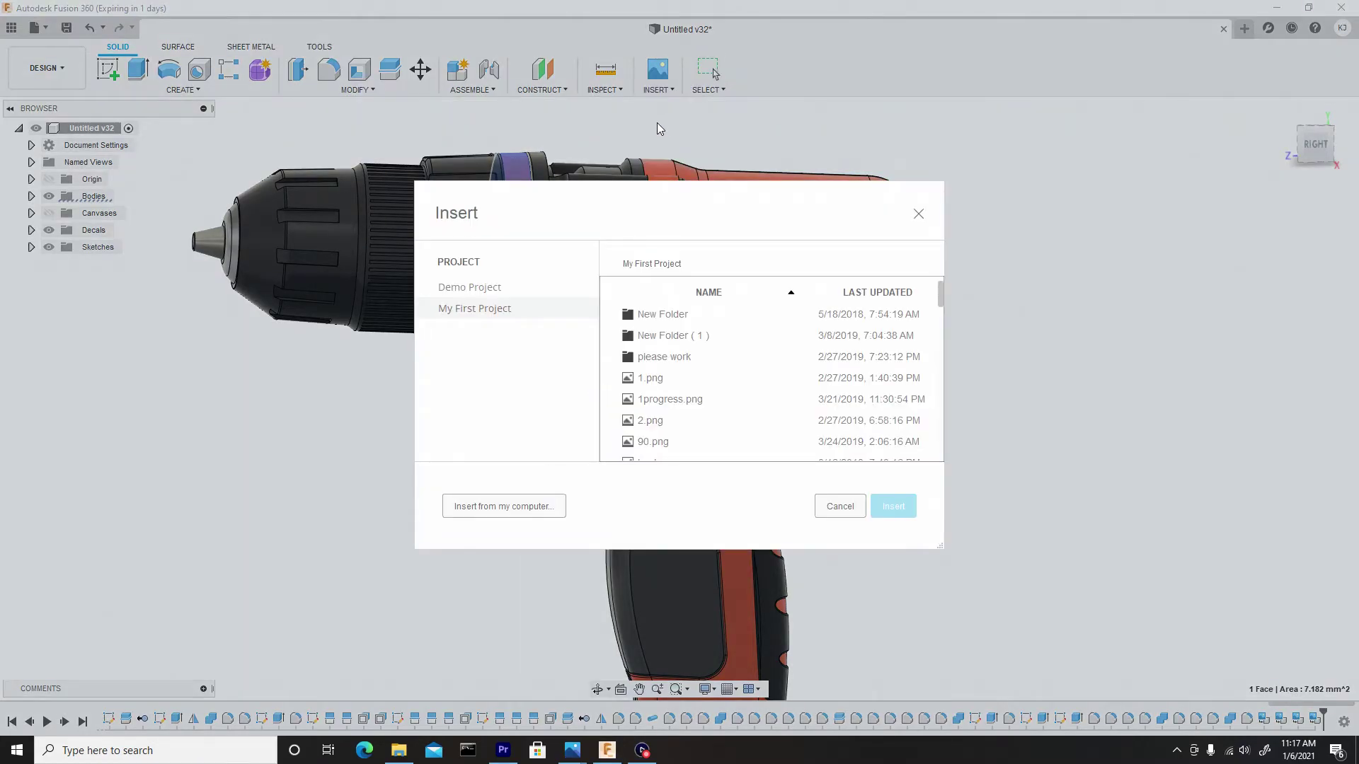
left_click(500, 507)
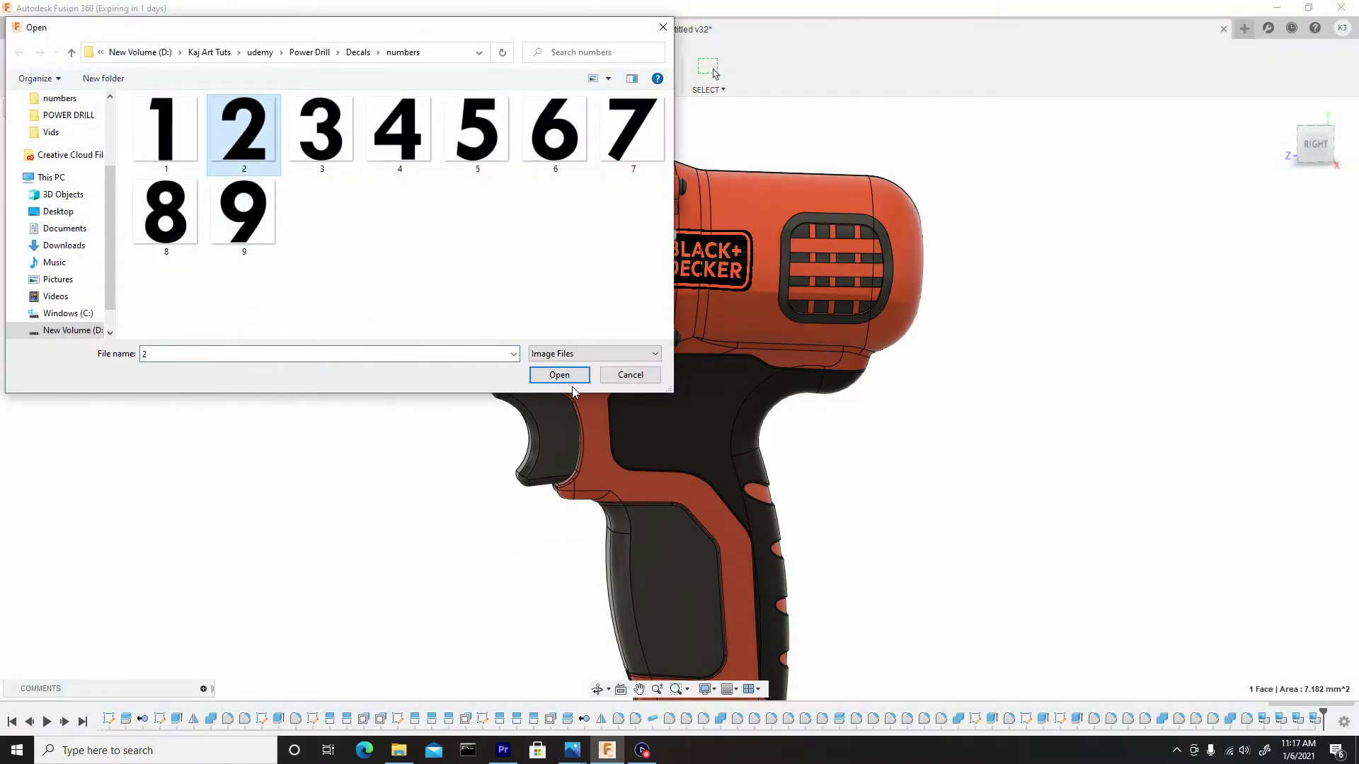
left_click(559, 375)
Scale the 2 decal to 0.212, turn it 90° and place it beside the 1
scroll(540, 222, "up", 3)
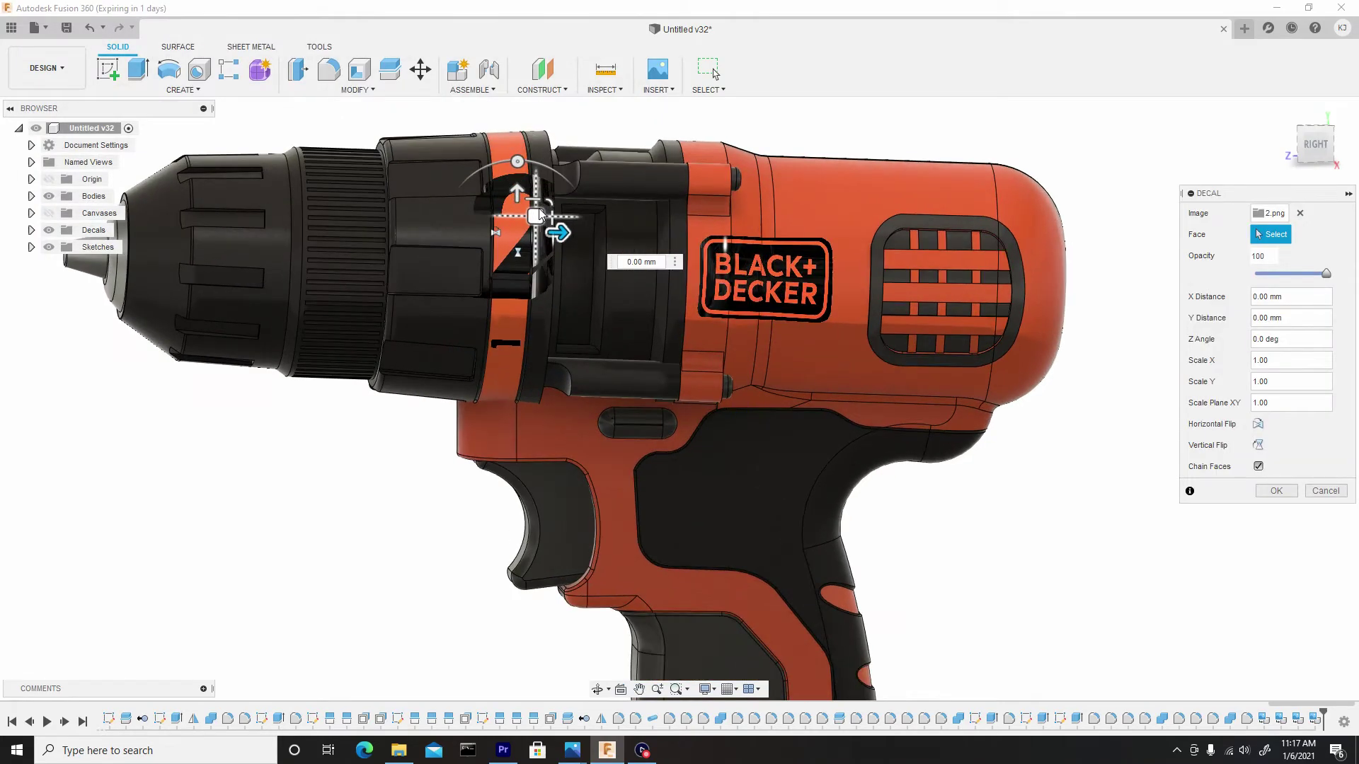
left_click_drag(550, 203, 548, 206)
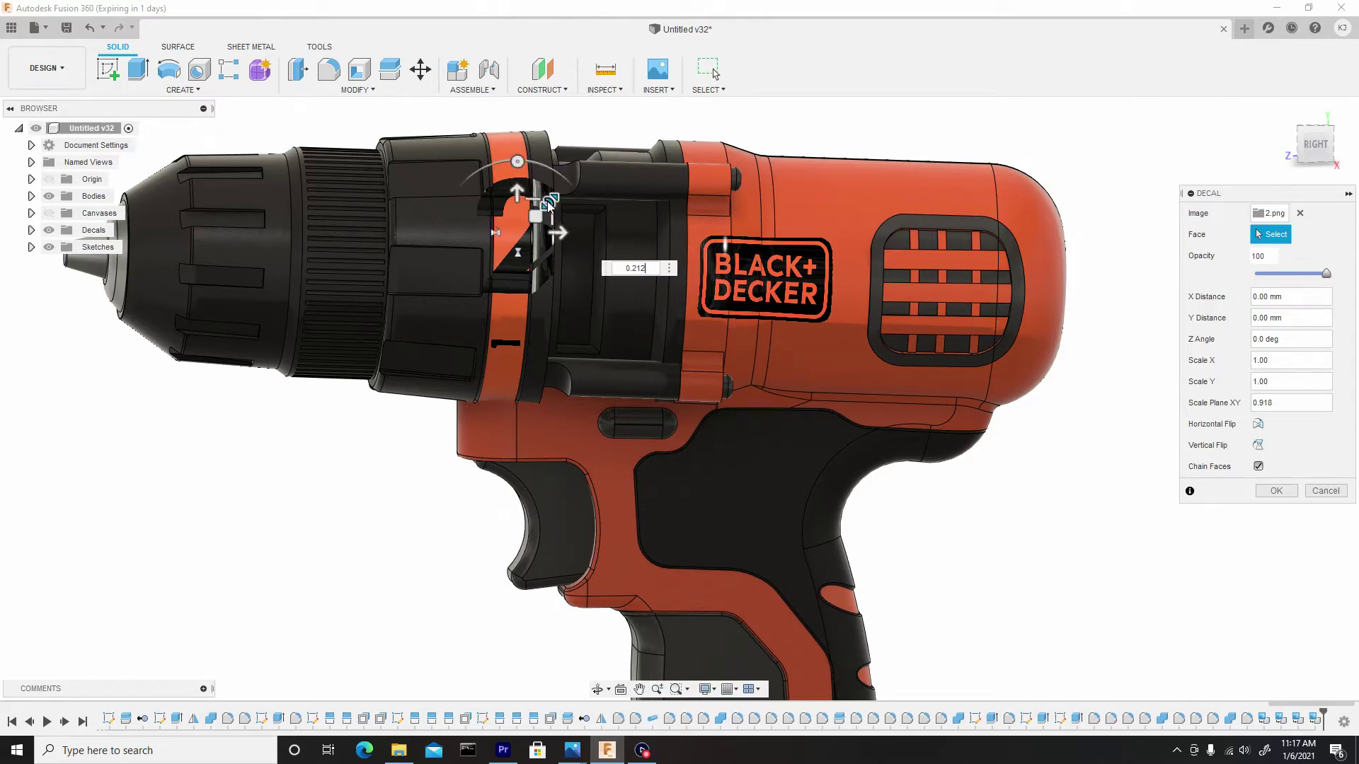
type("0.212")
key("Return")
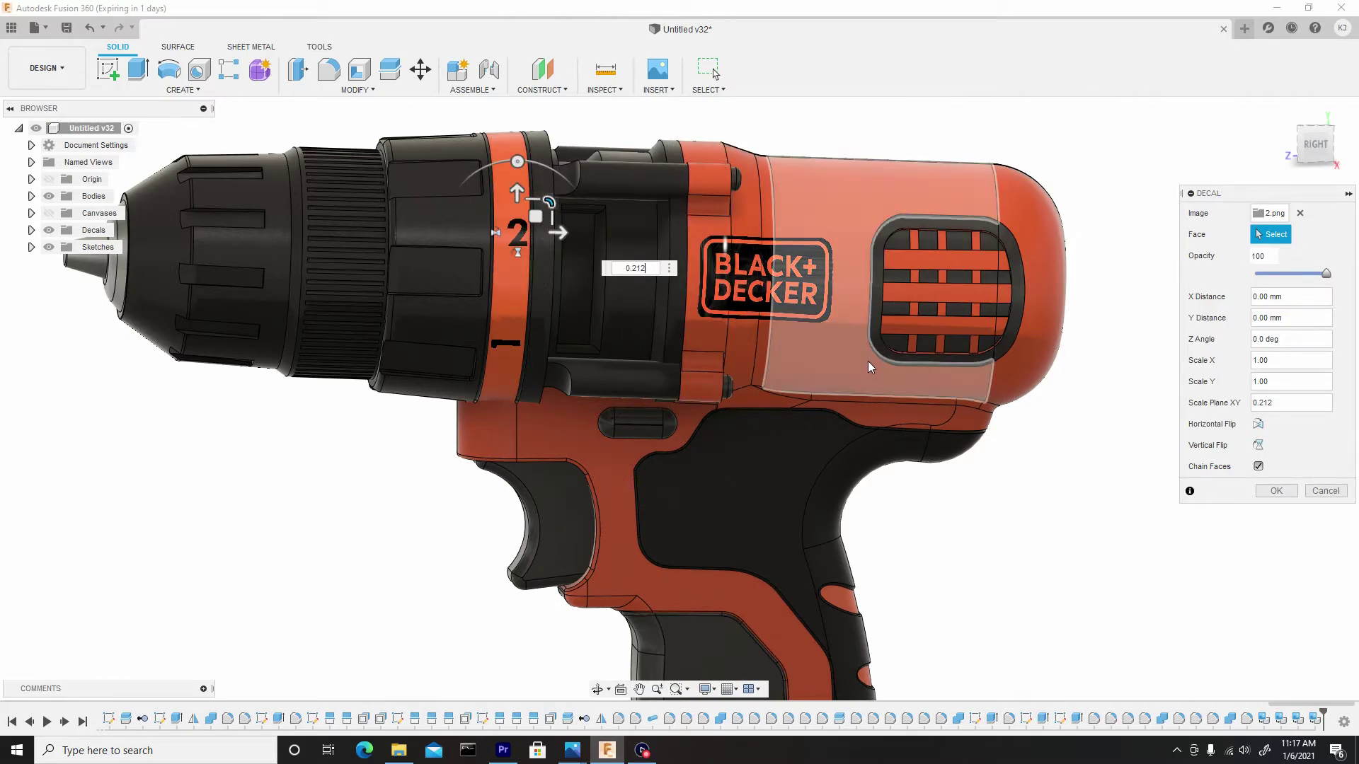
left_click_drag(518, 161, 480, 229)
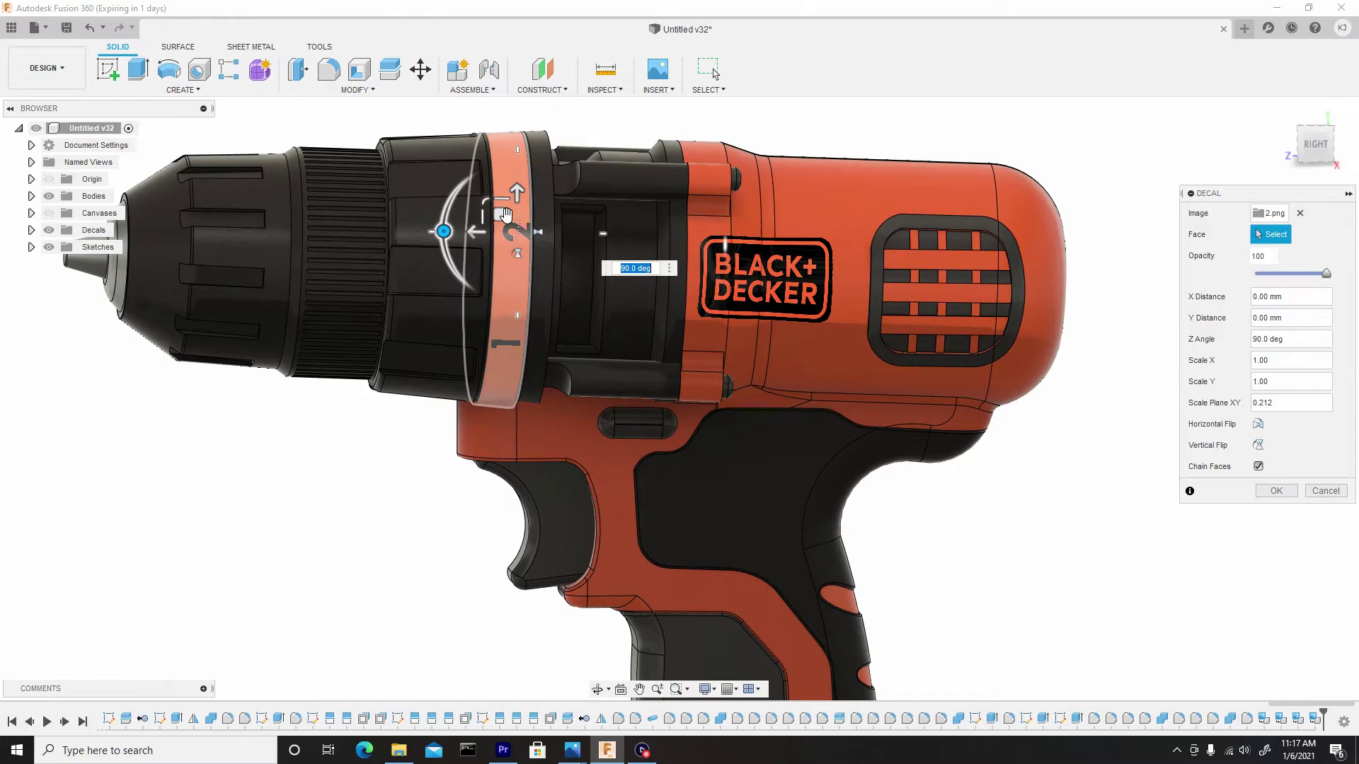
left_click_drag(448, 230, 497, 278)
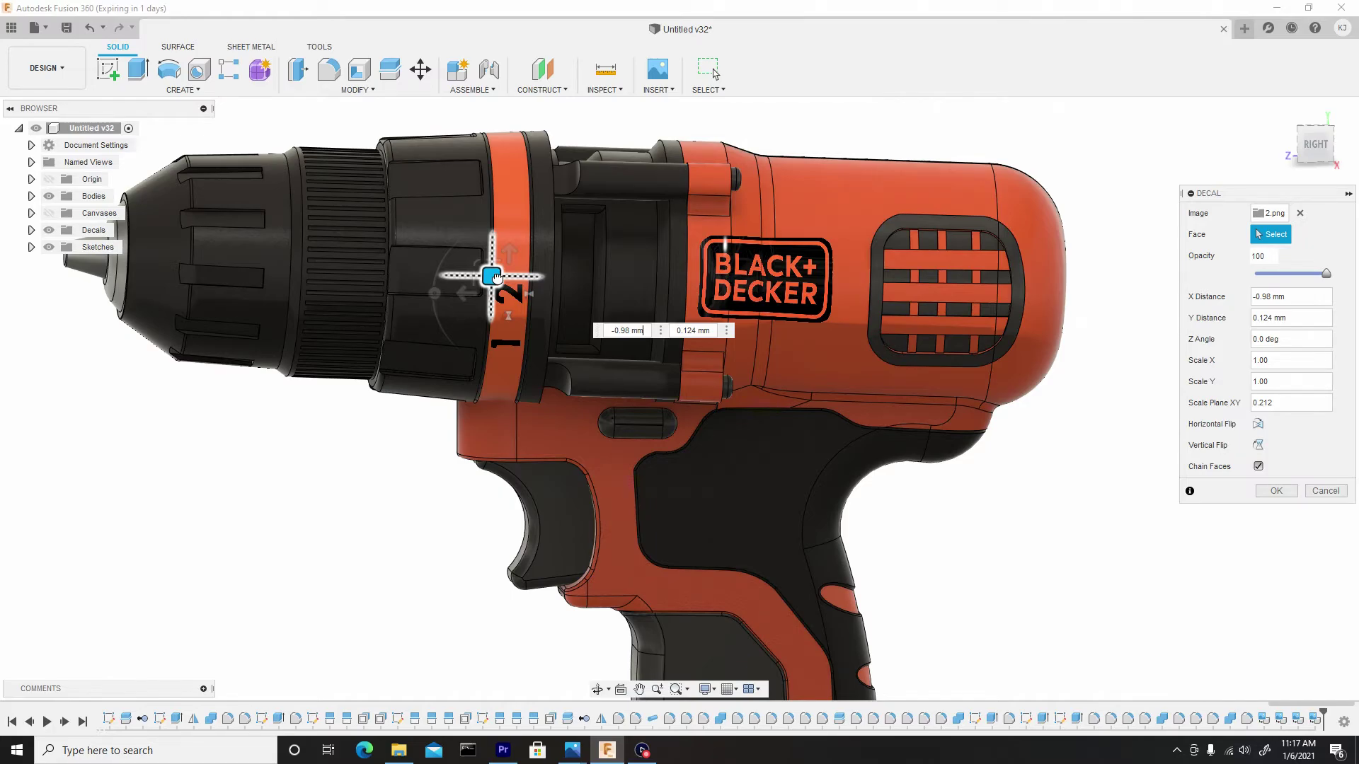
scroll(493, 276, "up", 2)
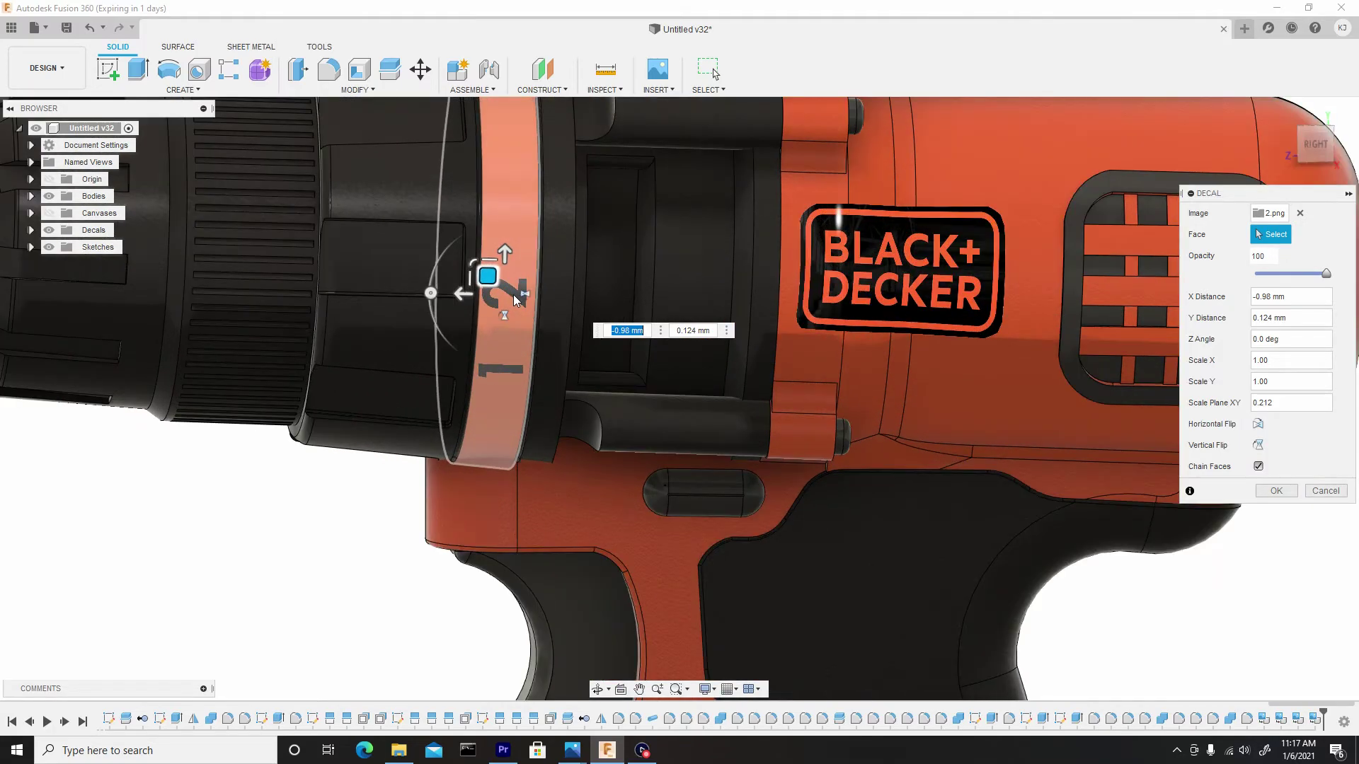
scroll(505, 293, "down", 2)
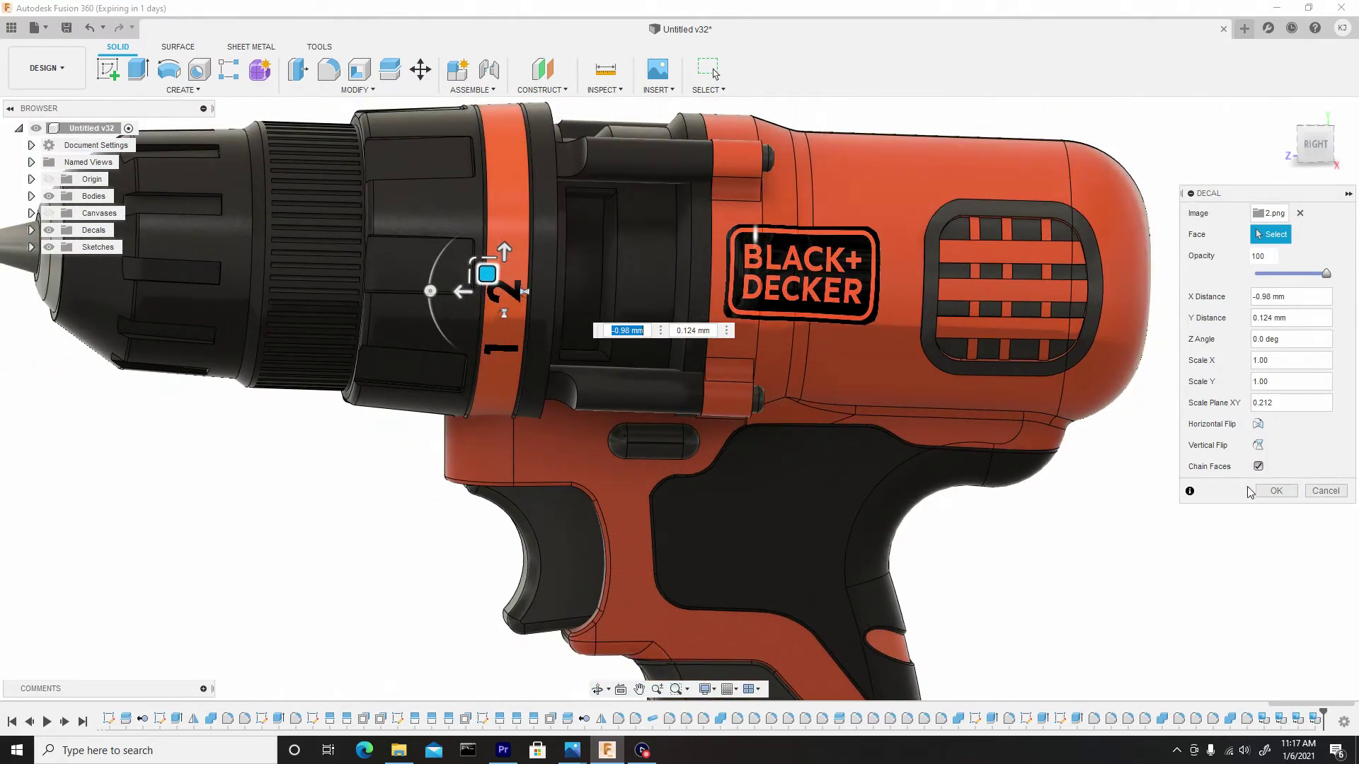
left_click(1275, 490)
scroll(881, 328, "down", 3)
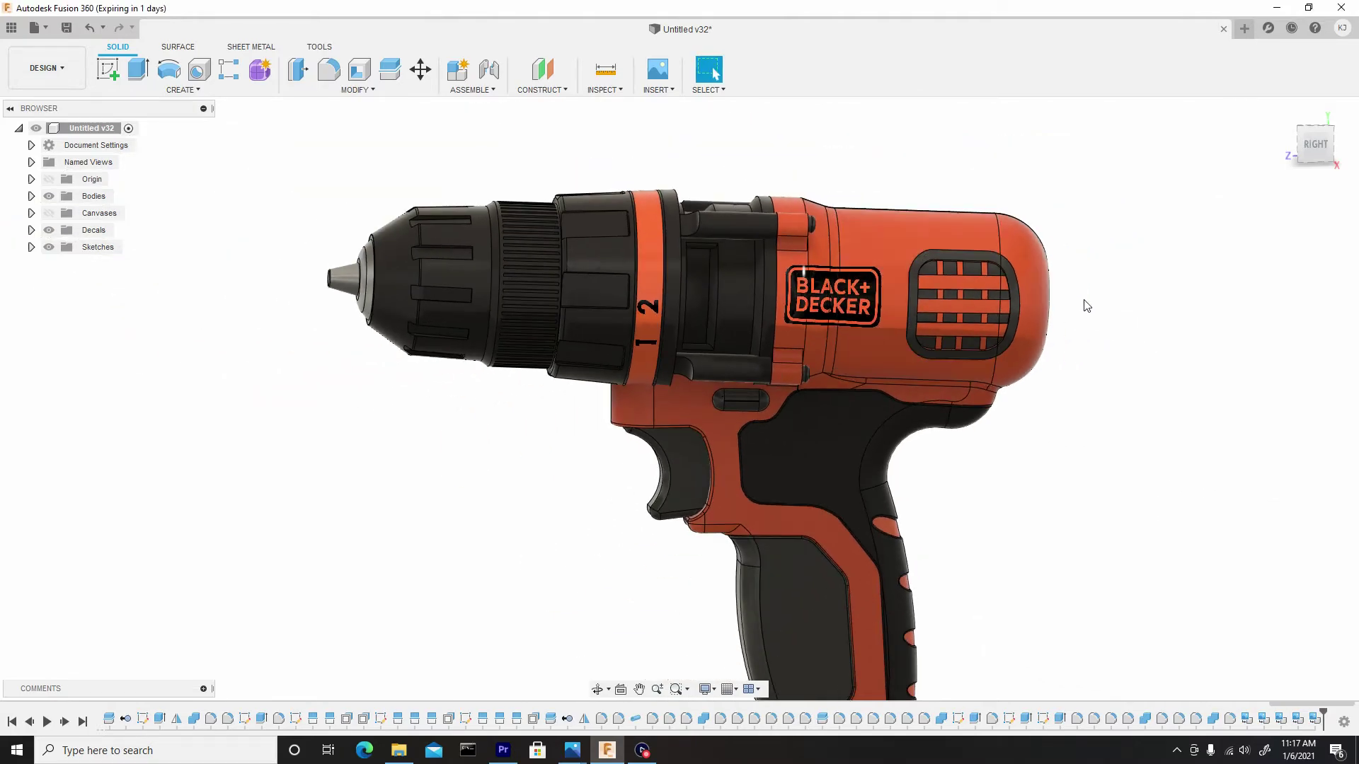
Insert the 3 image from the computer as a decal on the ring face
left_click(648, 249)
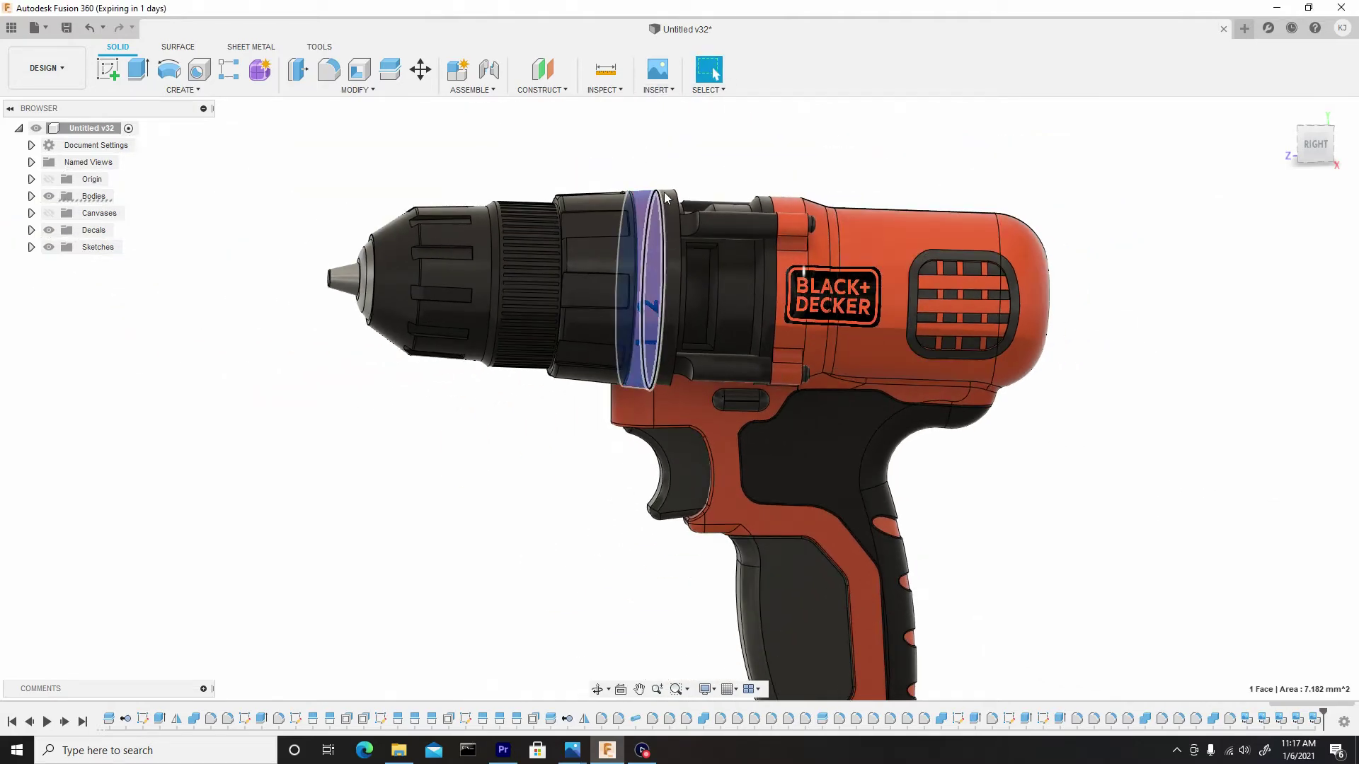
left_click(666, 97)
left_click(642, 125)
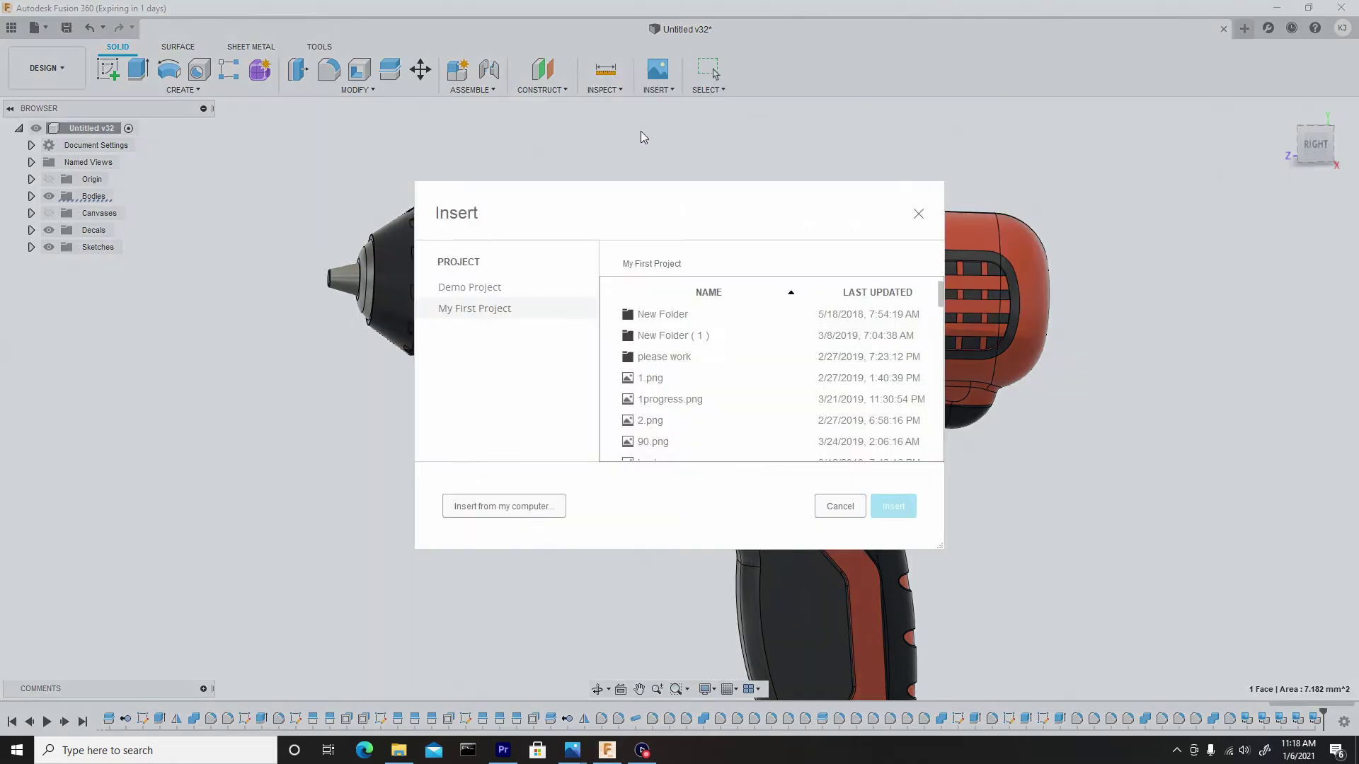
left_click(504, 507)
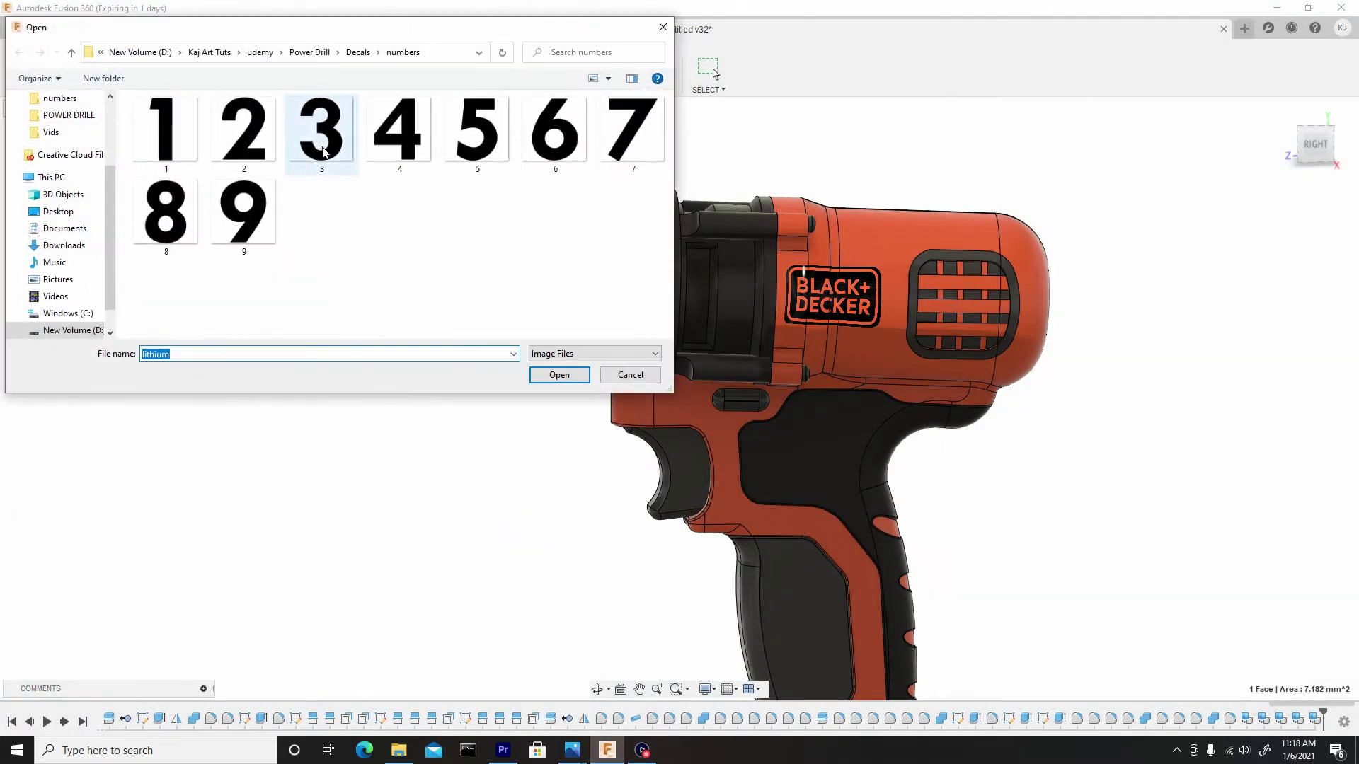
left_click(321, 131)
left_click(552, 377)
Scale the 3 decal to 0.212, turn it a quarter turn and move it next to the 2
scroll(652, 224, "up", 5)
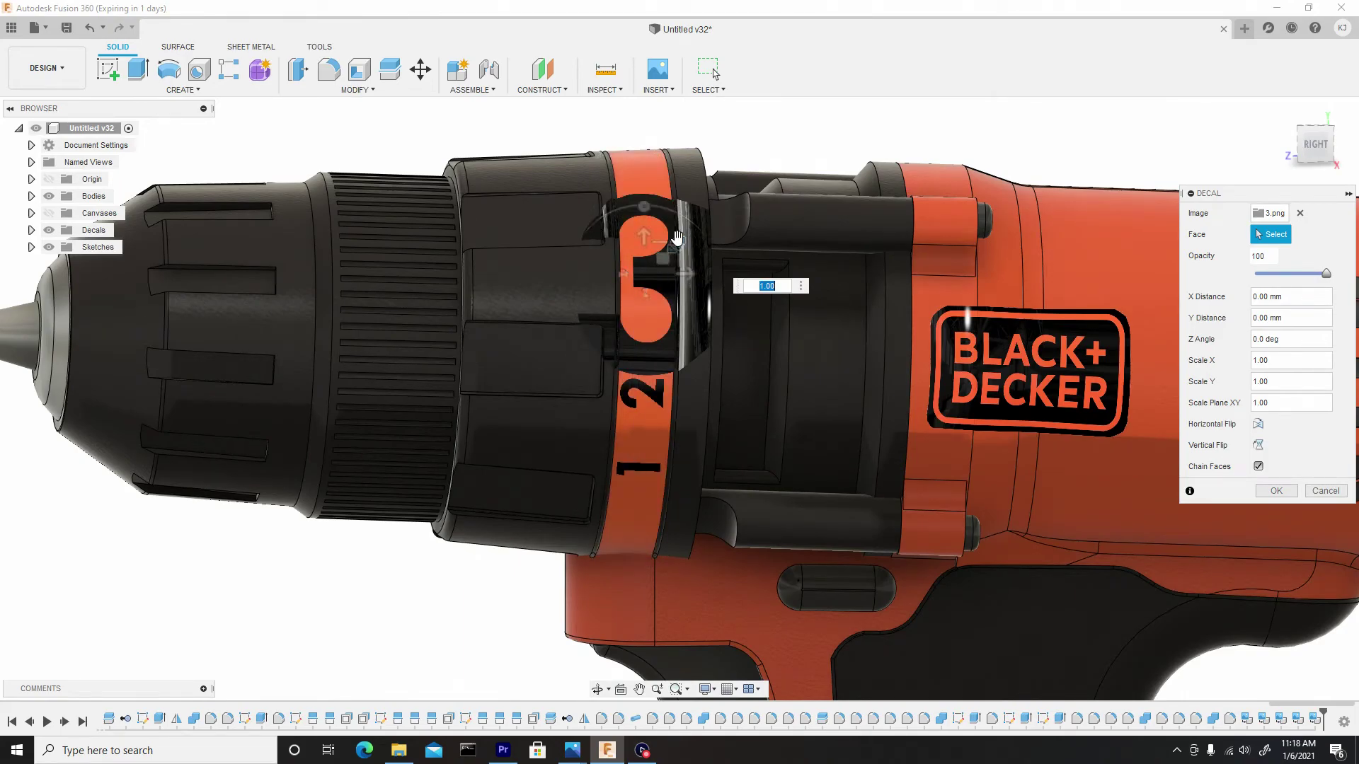
type("0.212")
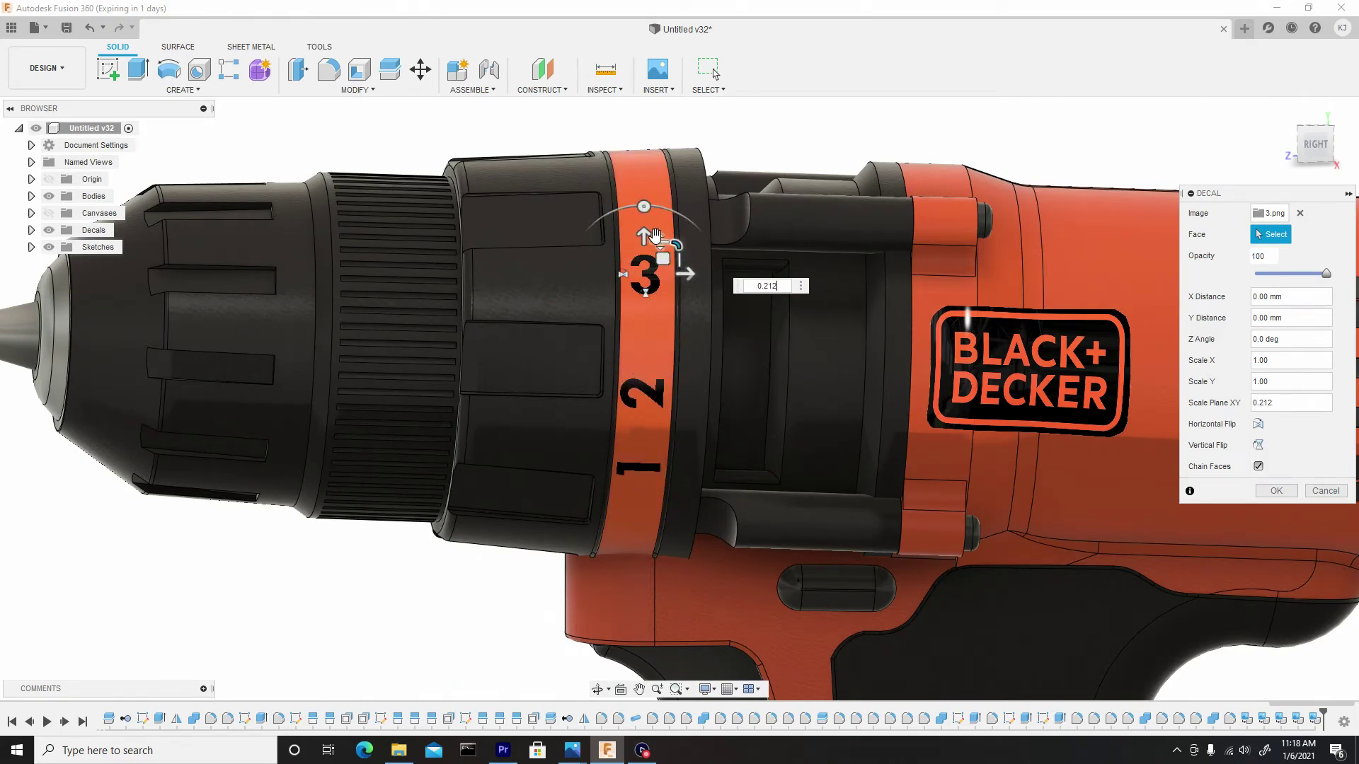
left_click_drag(643, 206, 596, 279)
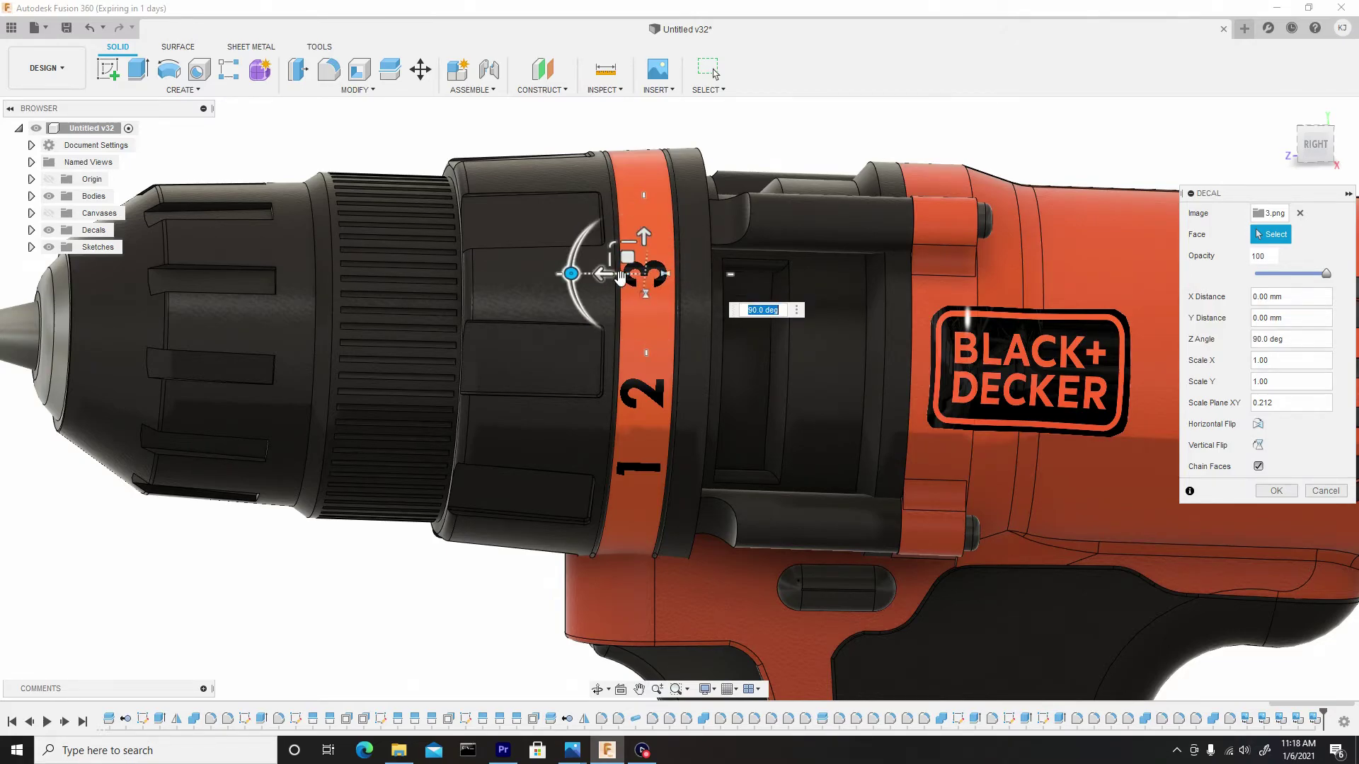
left_click_drag(623, 263, 626, 296)
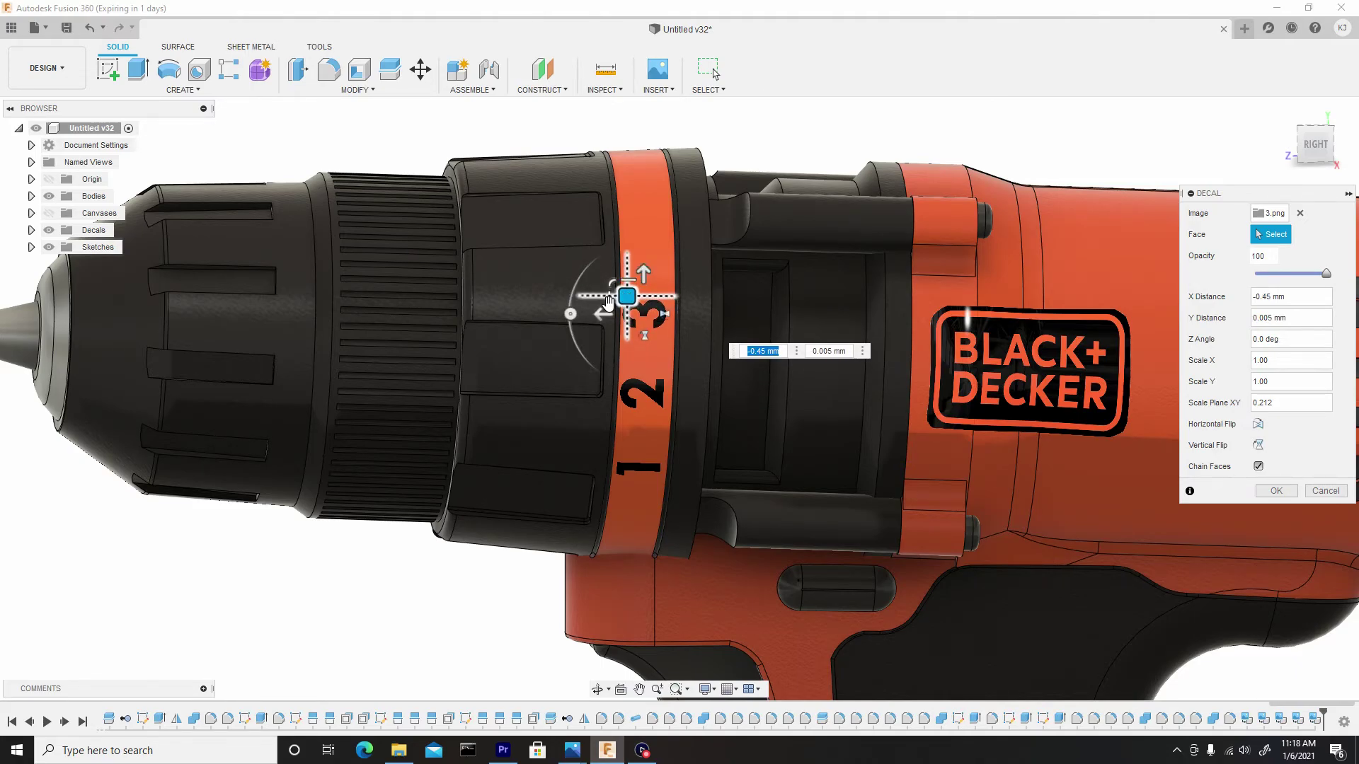
scroll(609, 301, "down", 5)
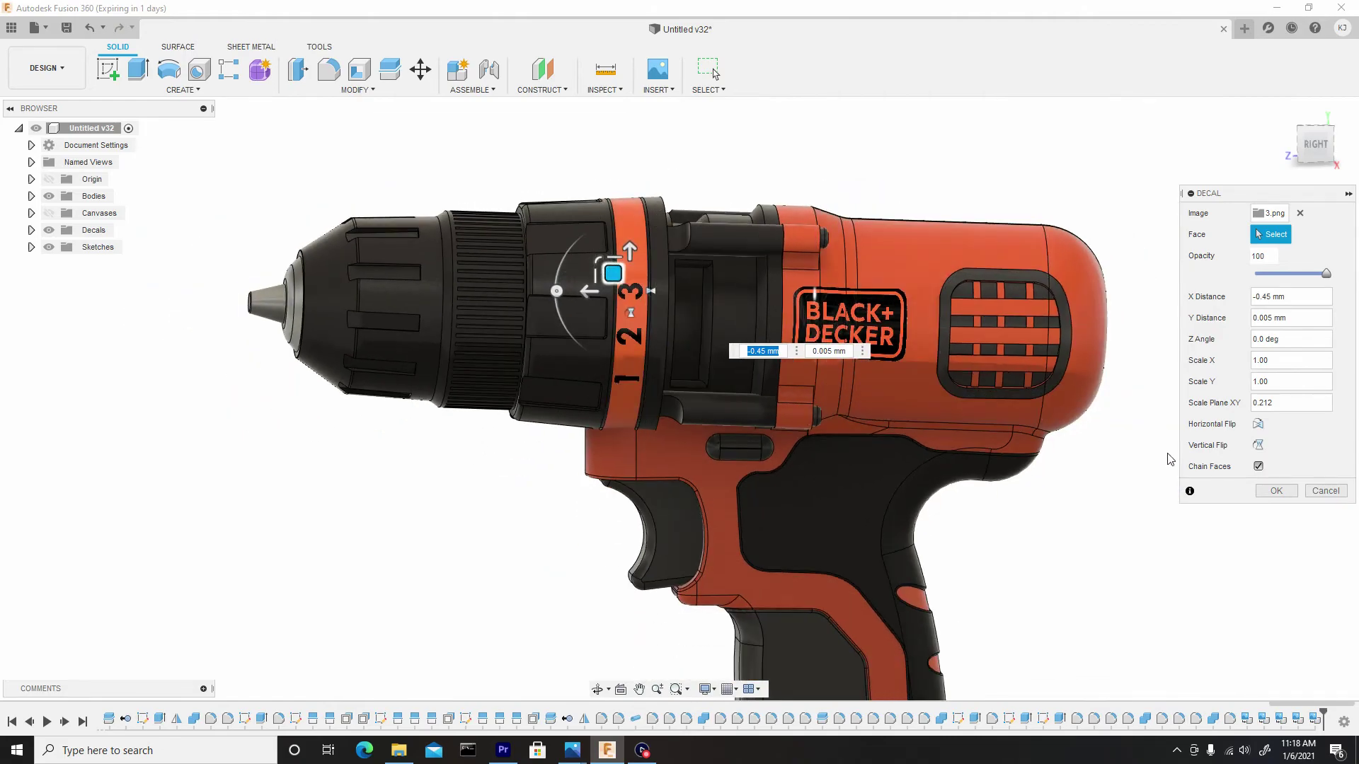
Apply the 3 decal, then add a number 4 decal turned a quarter turn
left_click(1279, 490)
scroll(786, 241, "up", 2)
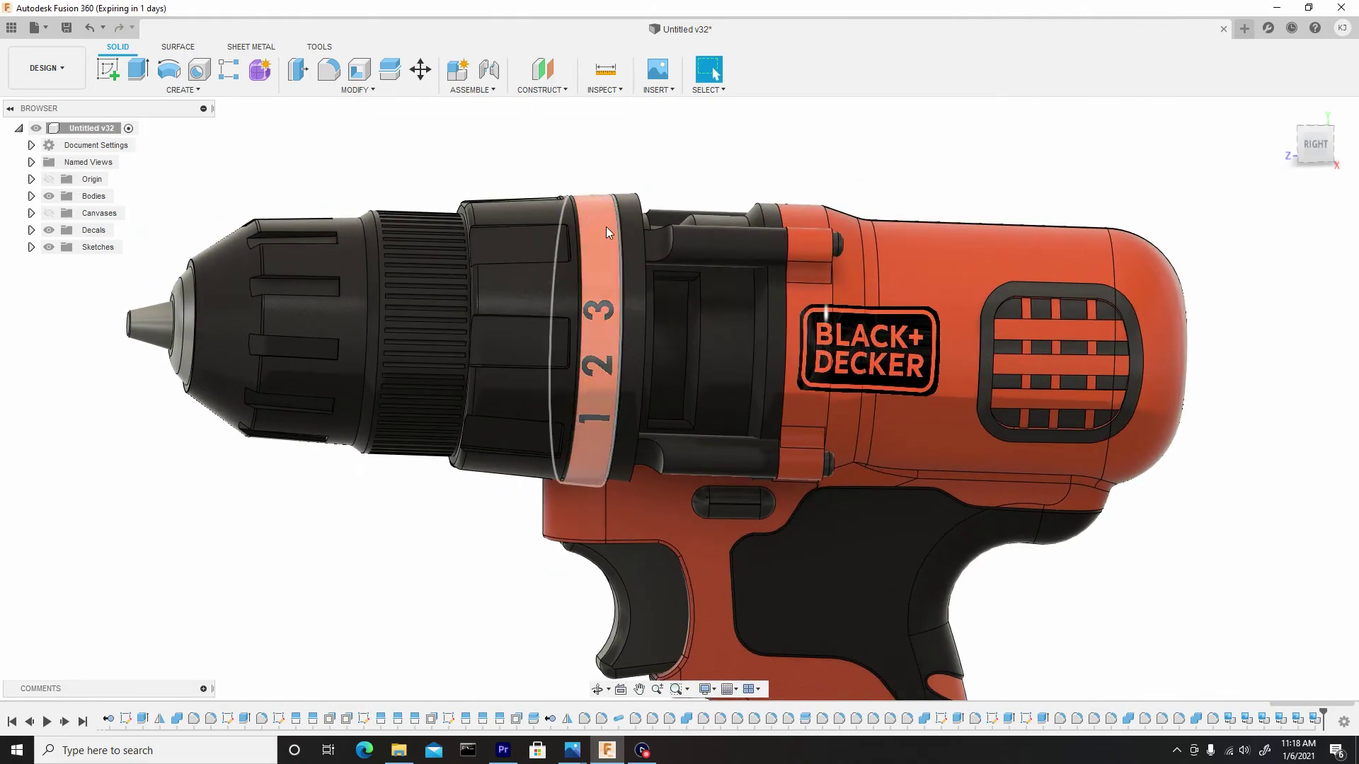
left_click(658, 69)
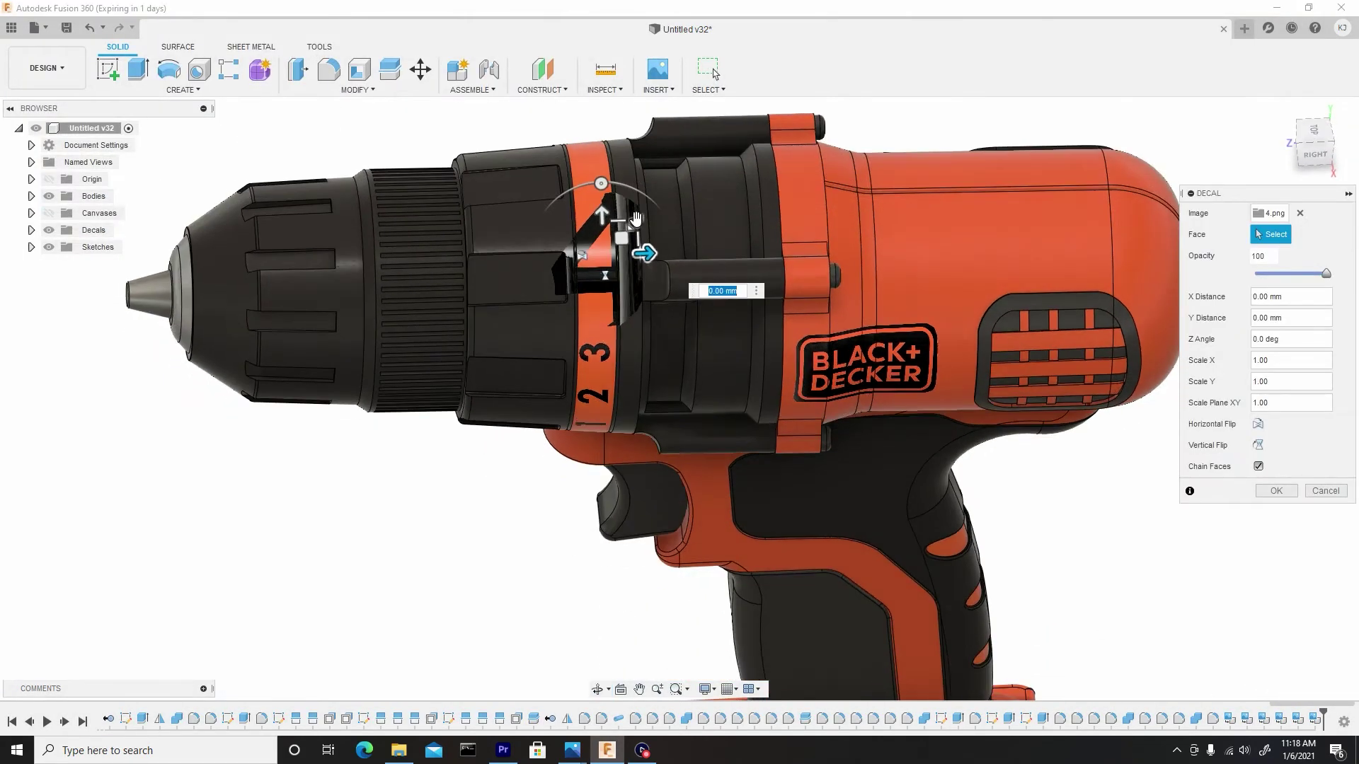
left_click_drag(603, 186, 577, 281)
scroll(577, 281, "up", 2)
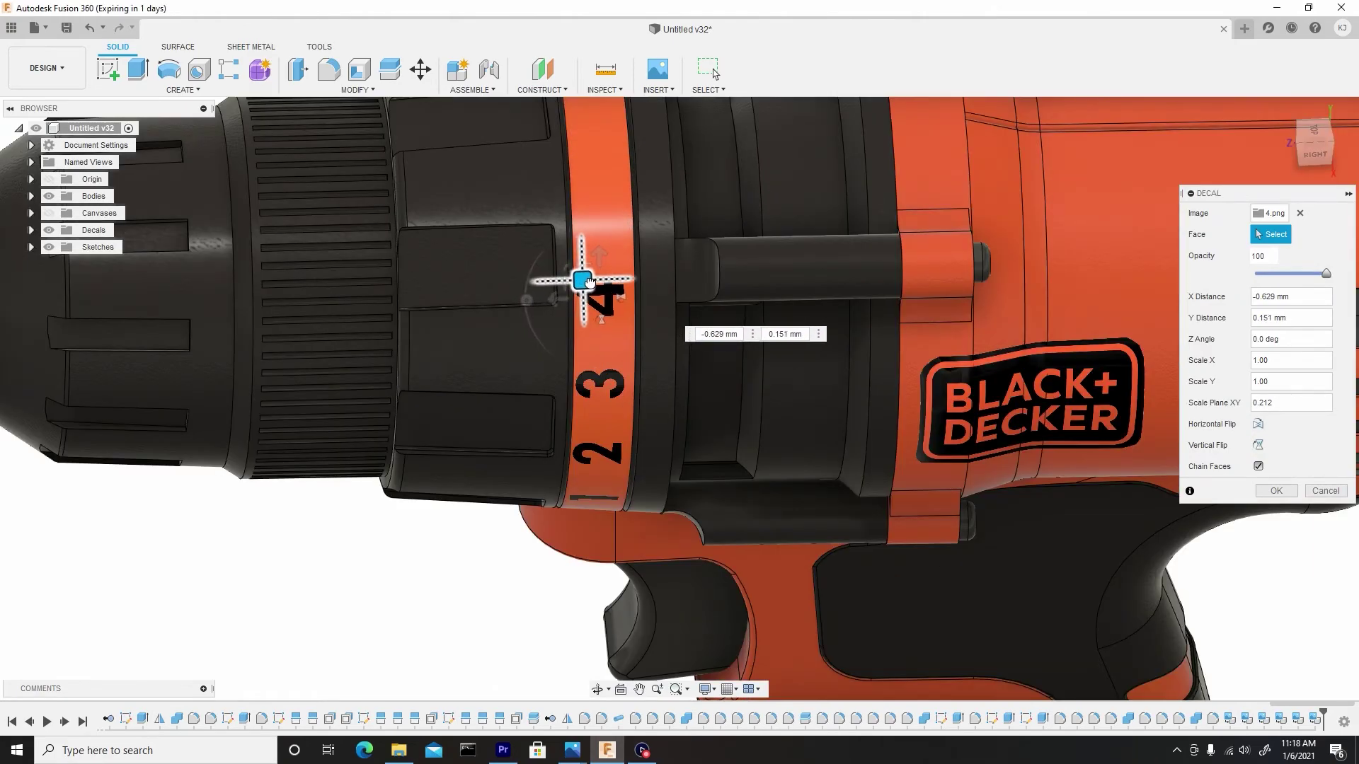
left_click(1277, 491)
scroll(676, 336, "down", 5)
Add the 5 through 7 decals around the clutch ring, positioning the 7
left_click(657, 89)
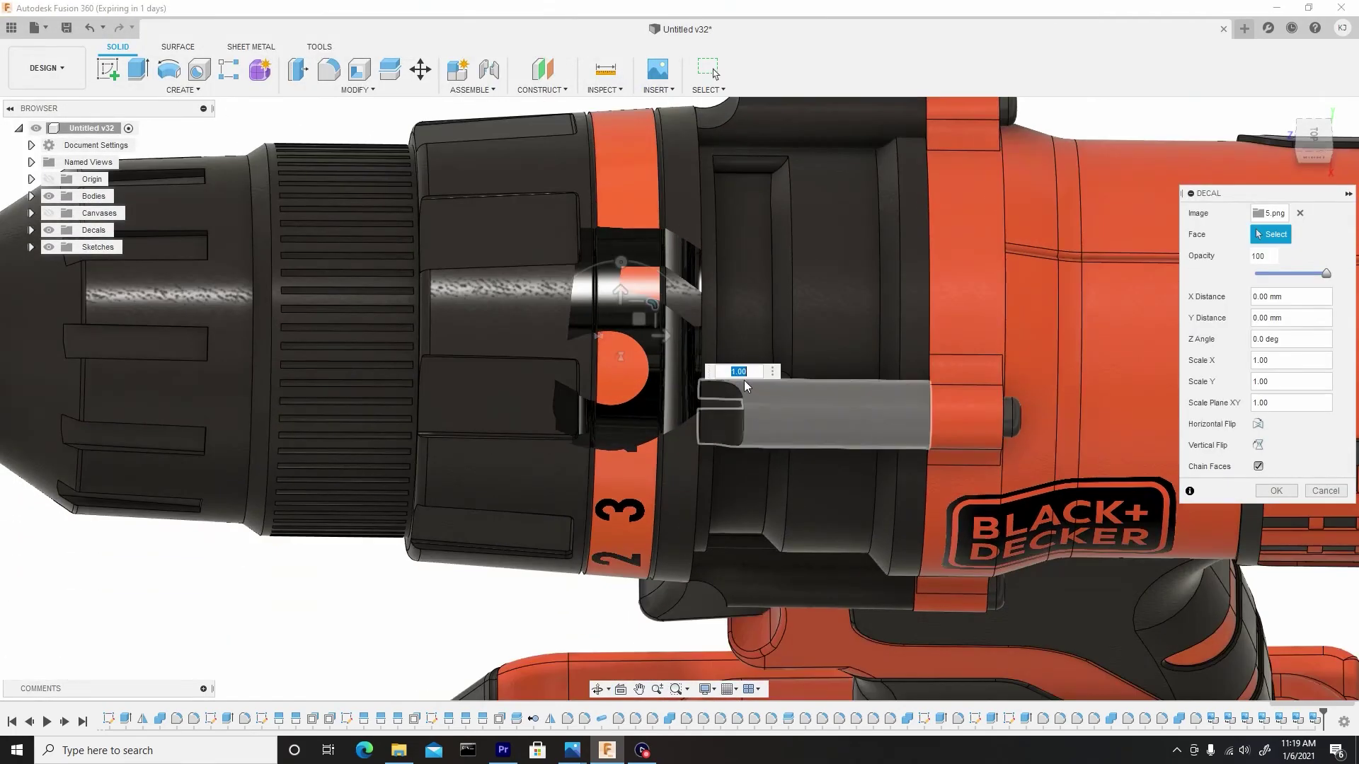
scroll(744, 380, "down", 3)
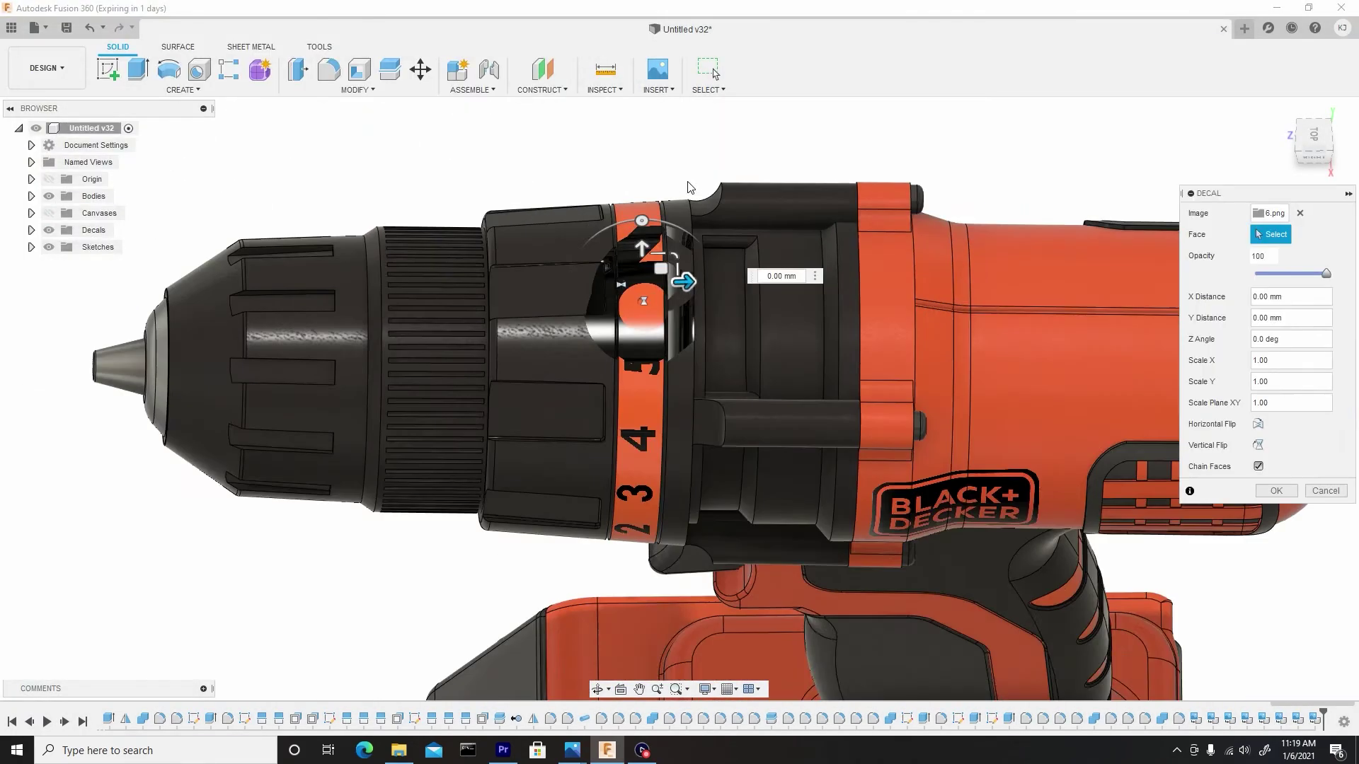
scroll(646, 276, "up", 2)
scroll(591, 306, "down", 2)
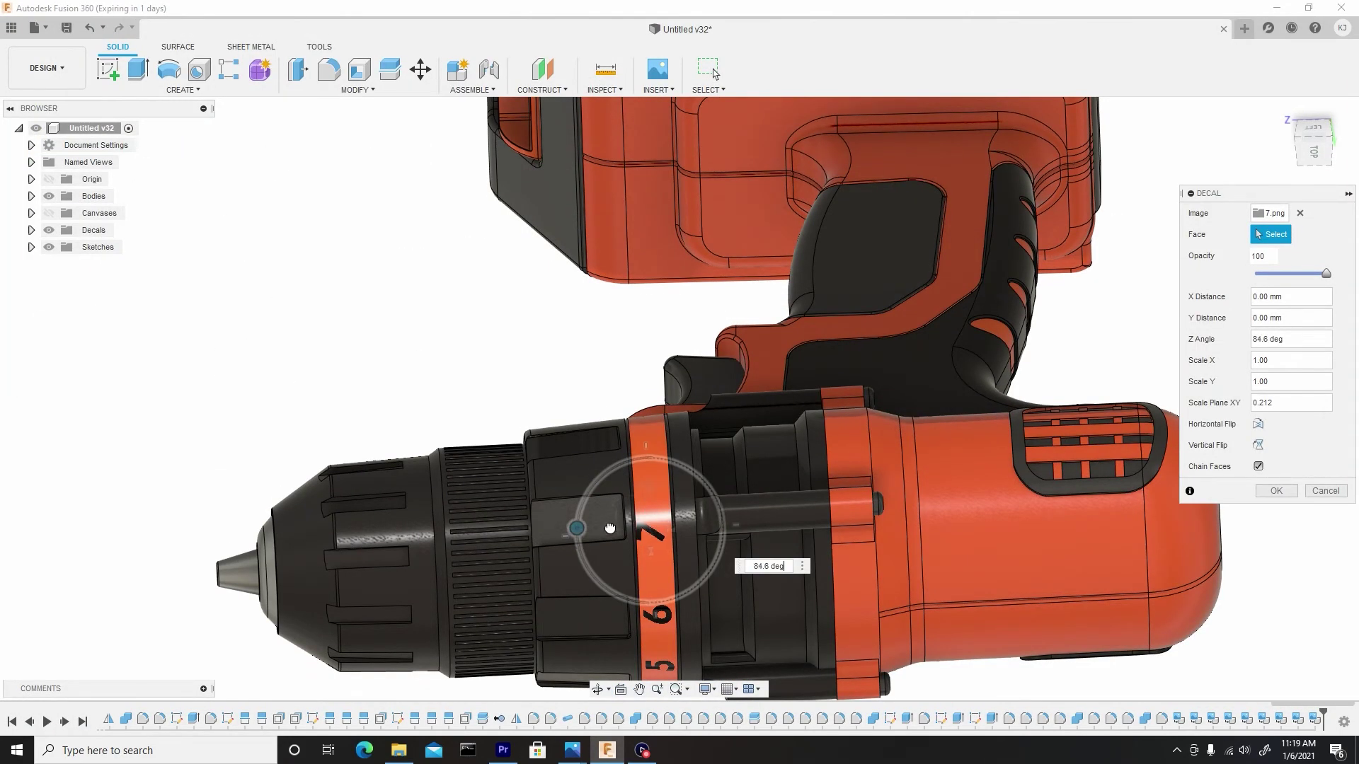
left_click_drag(622, 494, 641, 524)
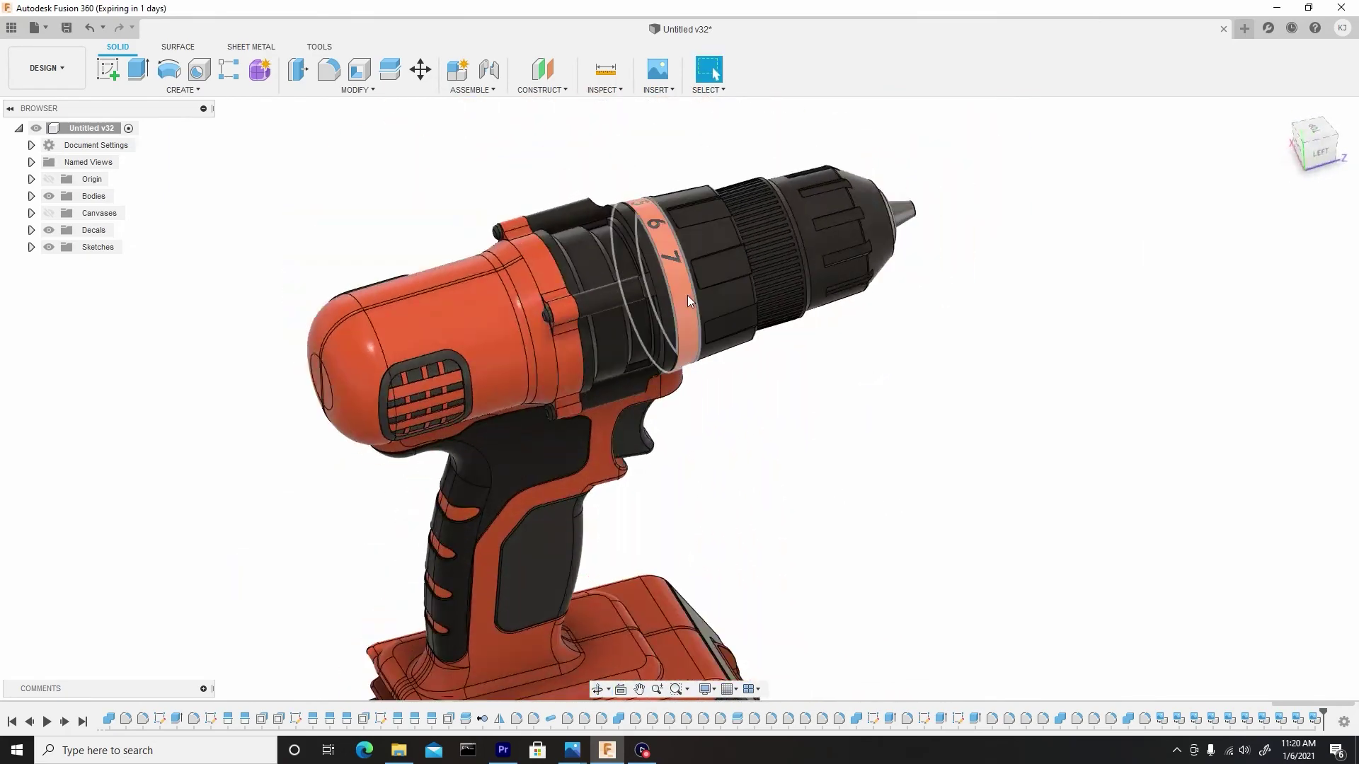
Add the 8 and 9 decals, narrowing the 8 and setting the 9 beside it
left_click(658, 89)
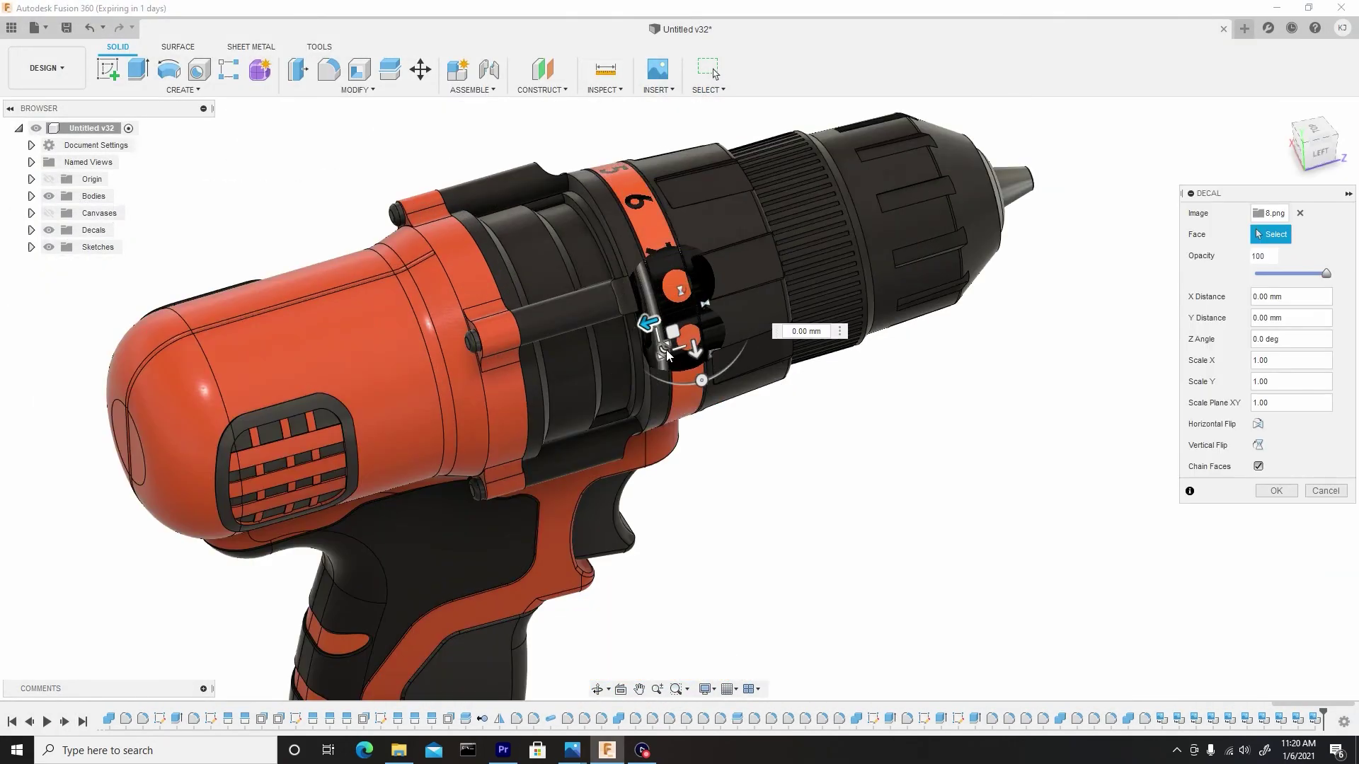
left_click_drag(665, 349, 719, 350)
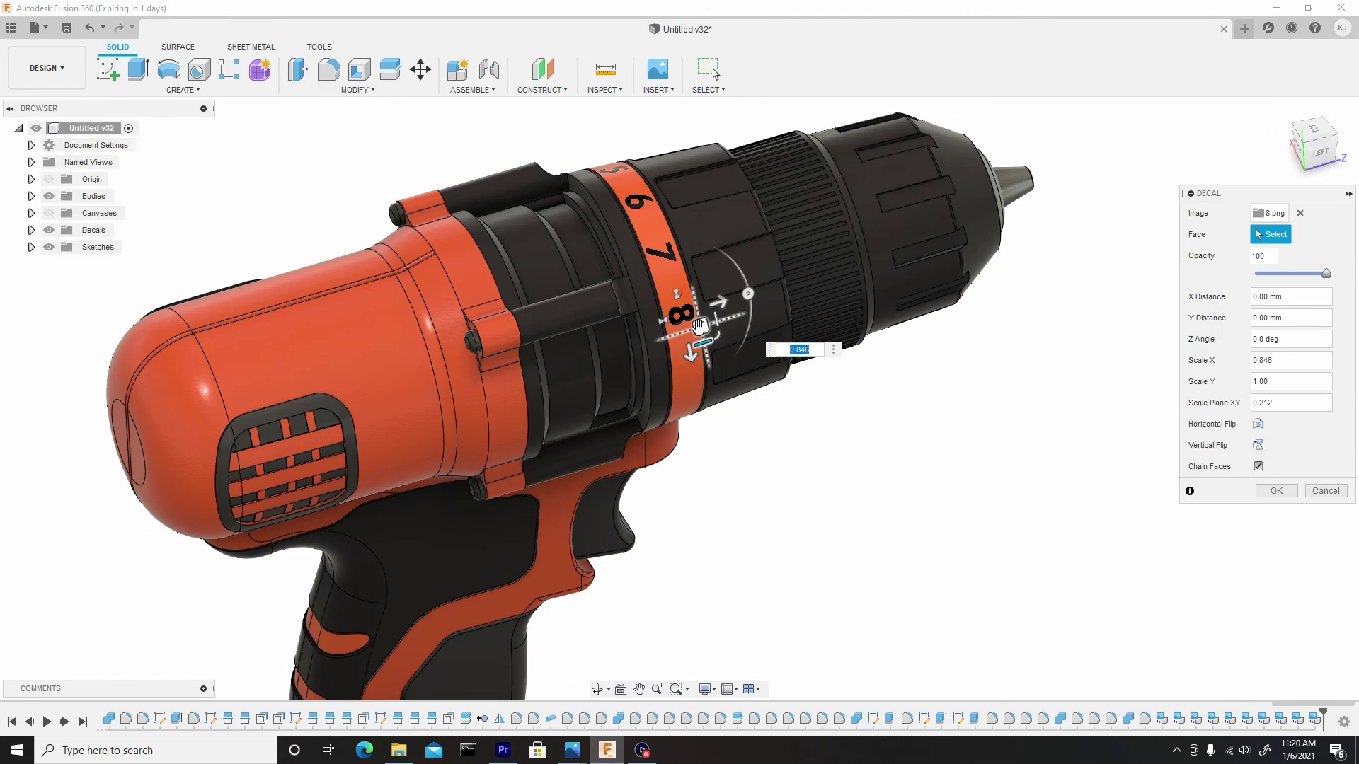
key("Return")
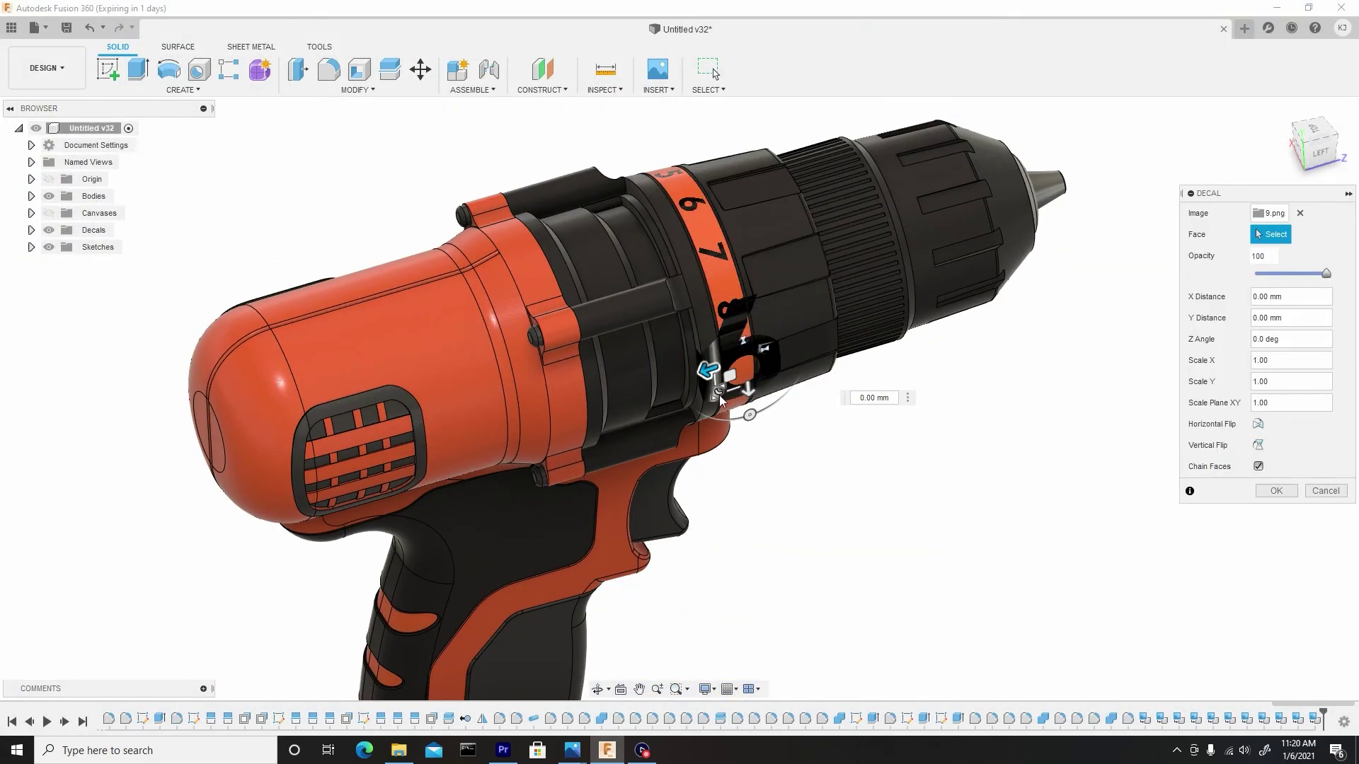
scroll(788, 412, "up", 3)
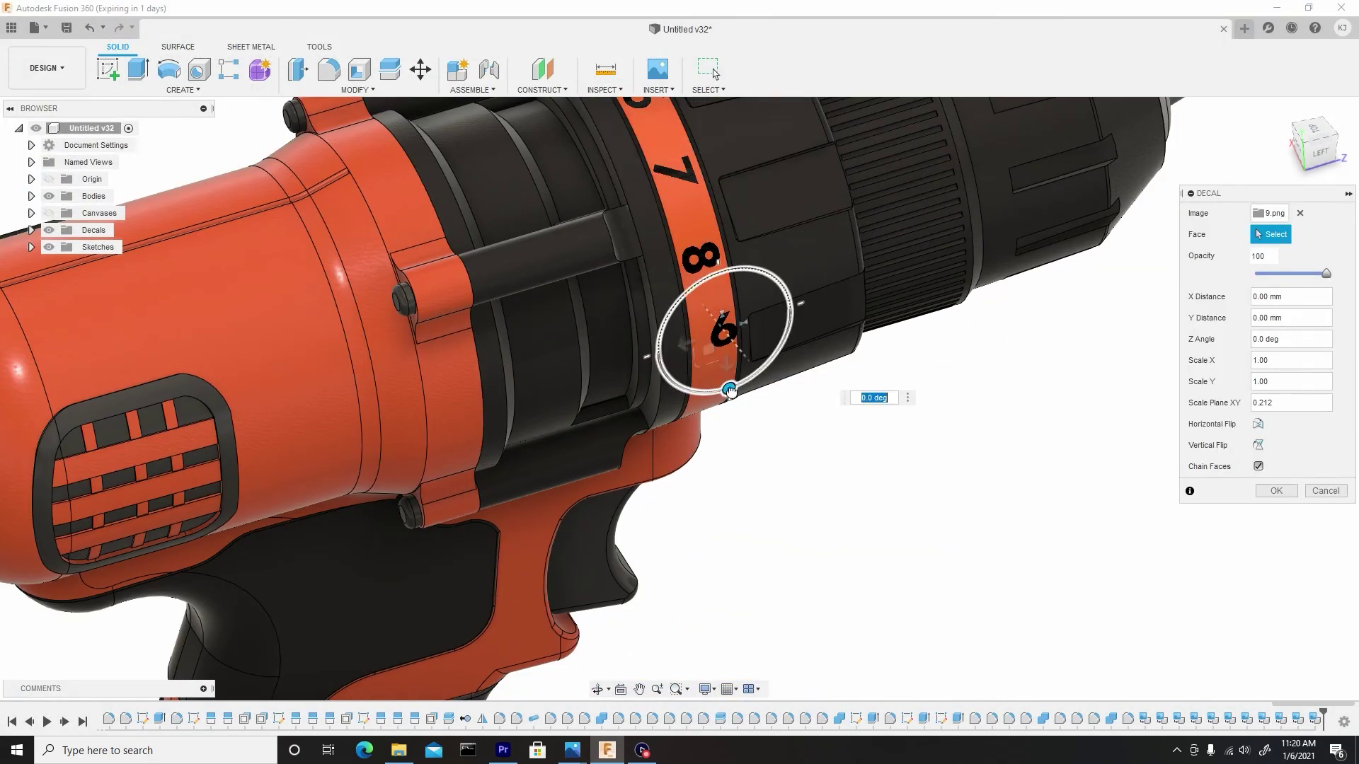
left_click_drag(707, 349, 731, 352)
key("Return")
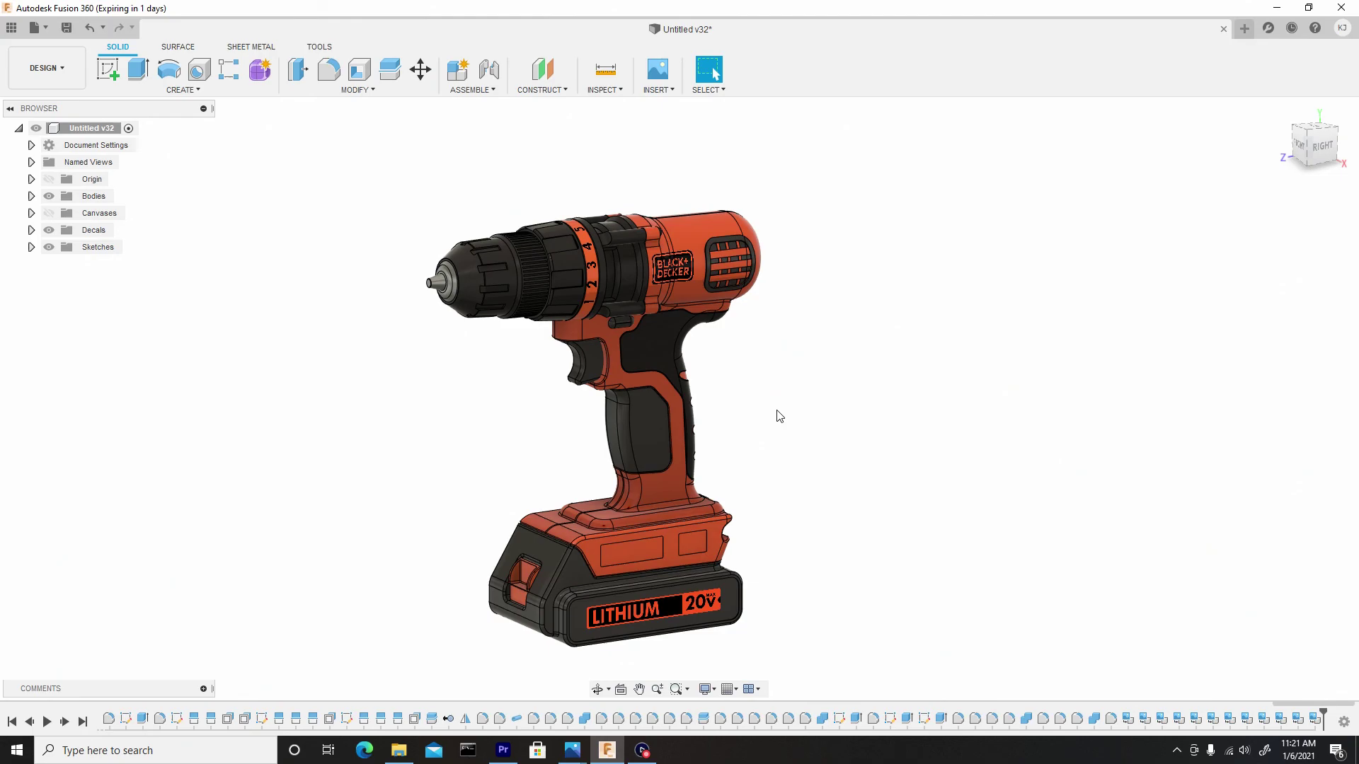
mouse_move(785, 413)
middle_mouse_down("shift")
mouse_move(488, 382)
mouse_move(790, 406)
middle_mouse_up("shift")
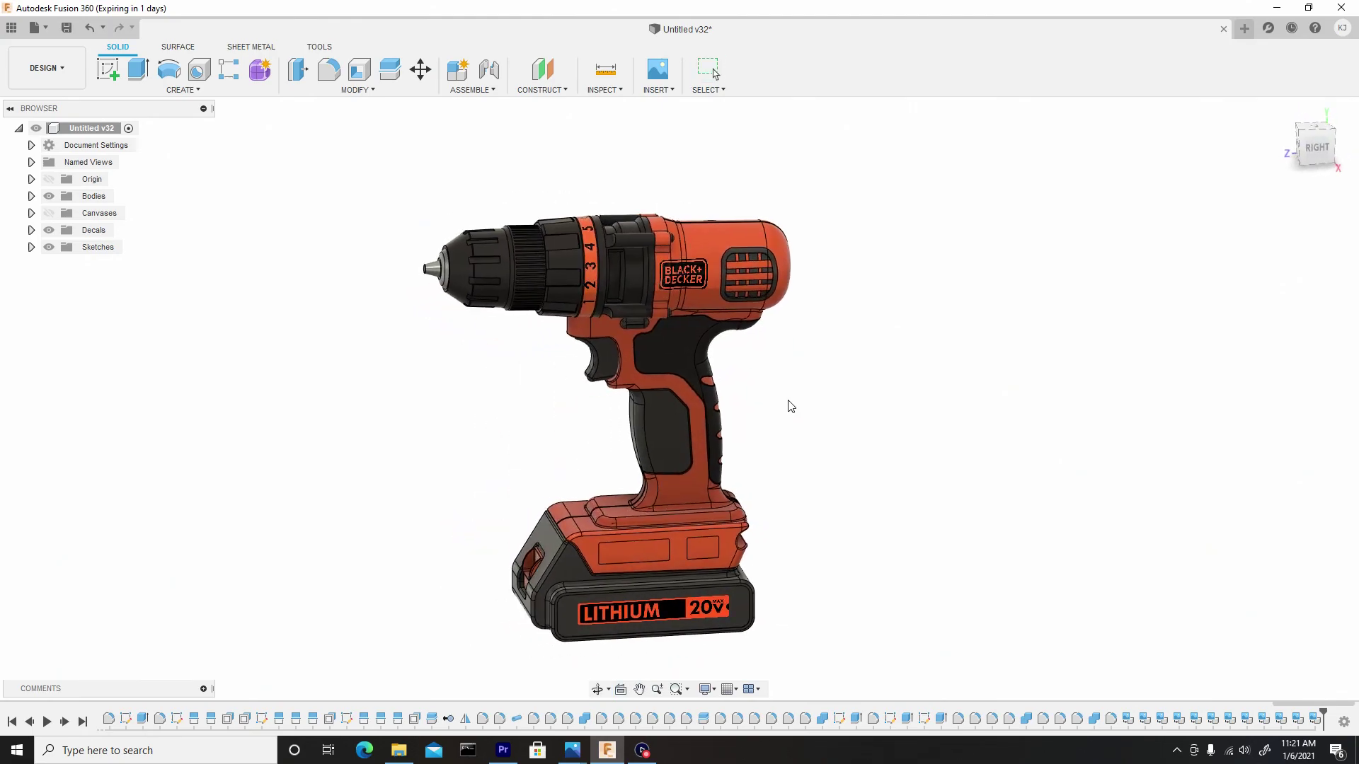